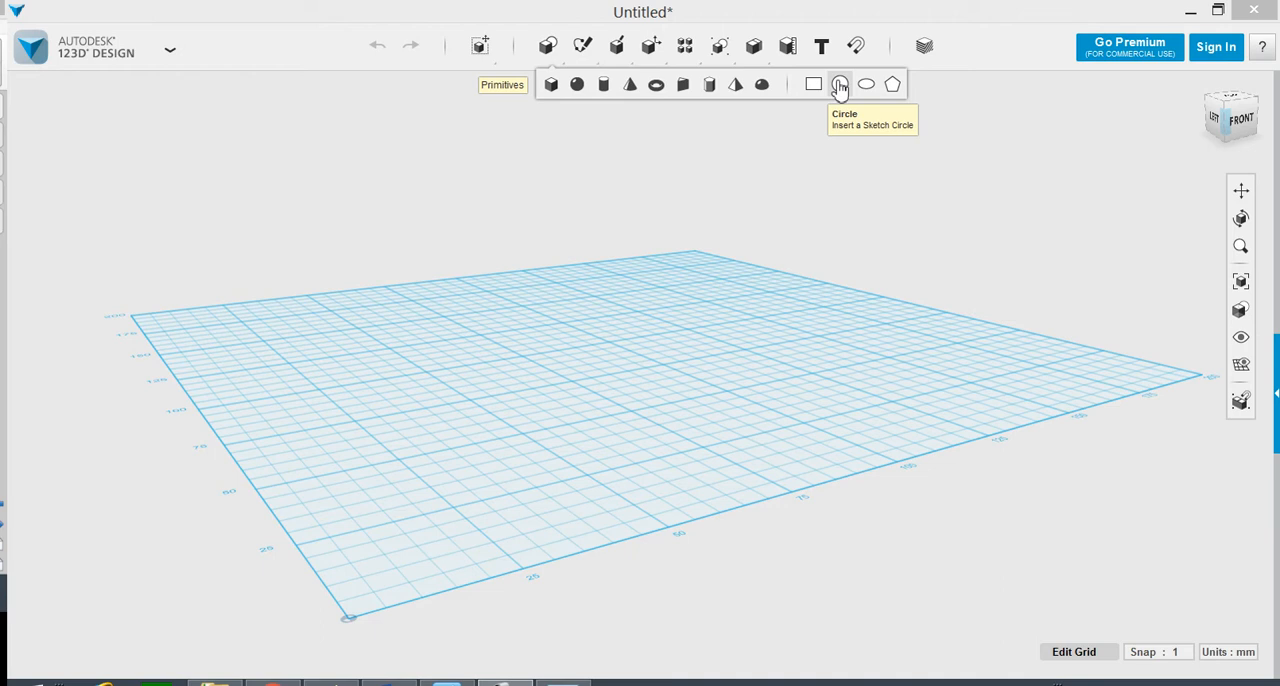
Step: Place a sketch circle with a radius of 25 mm on the grid near the origin corner
{"action": "left_click", "coordinate": [840, 86]}
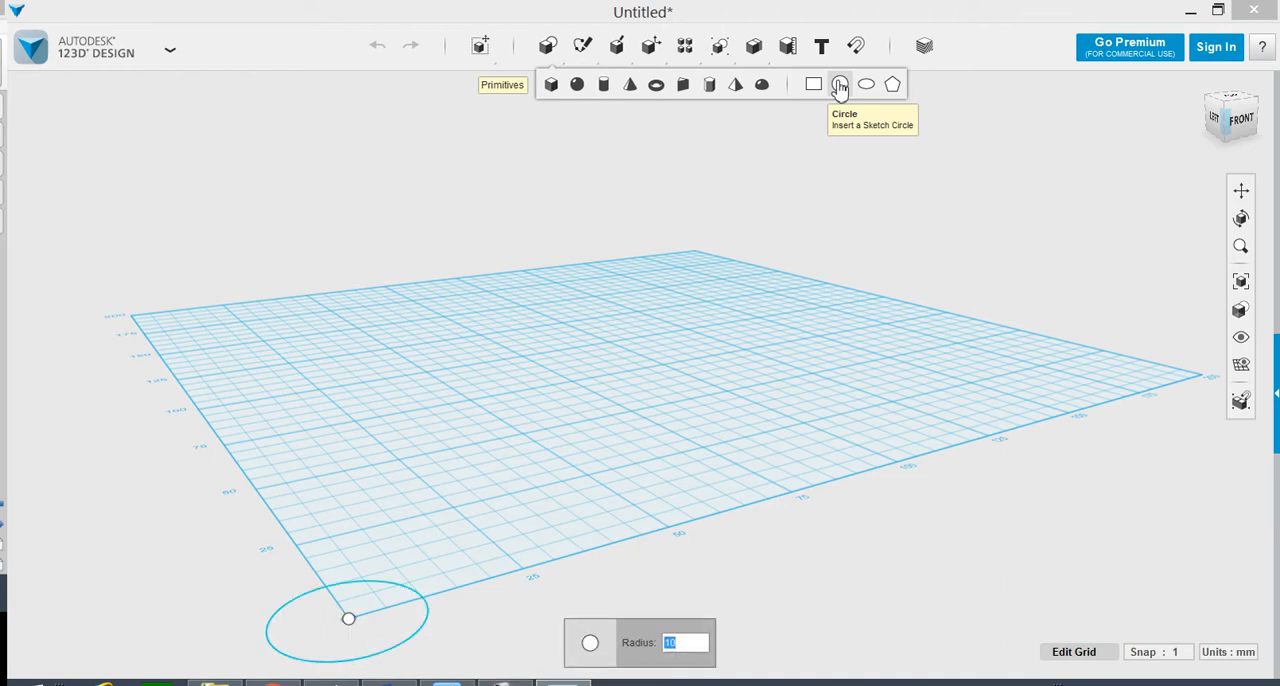
{"action": "left_click", "coordinate": [464, 436]}
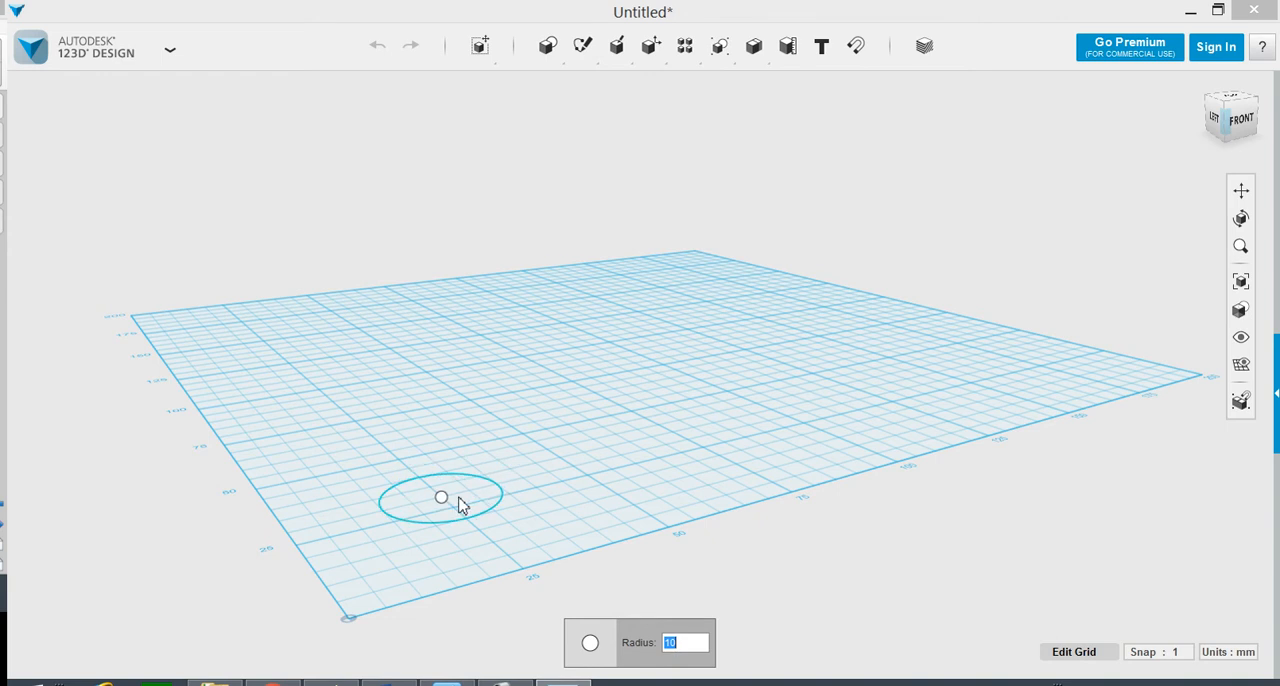
{"action": "type", "text": "25"}
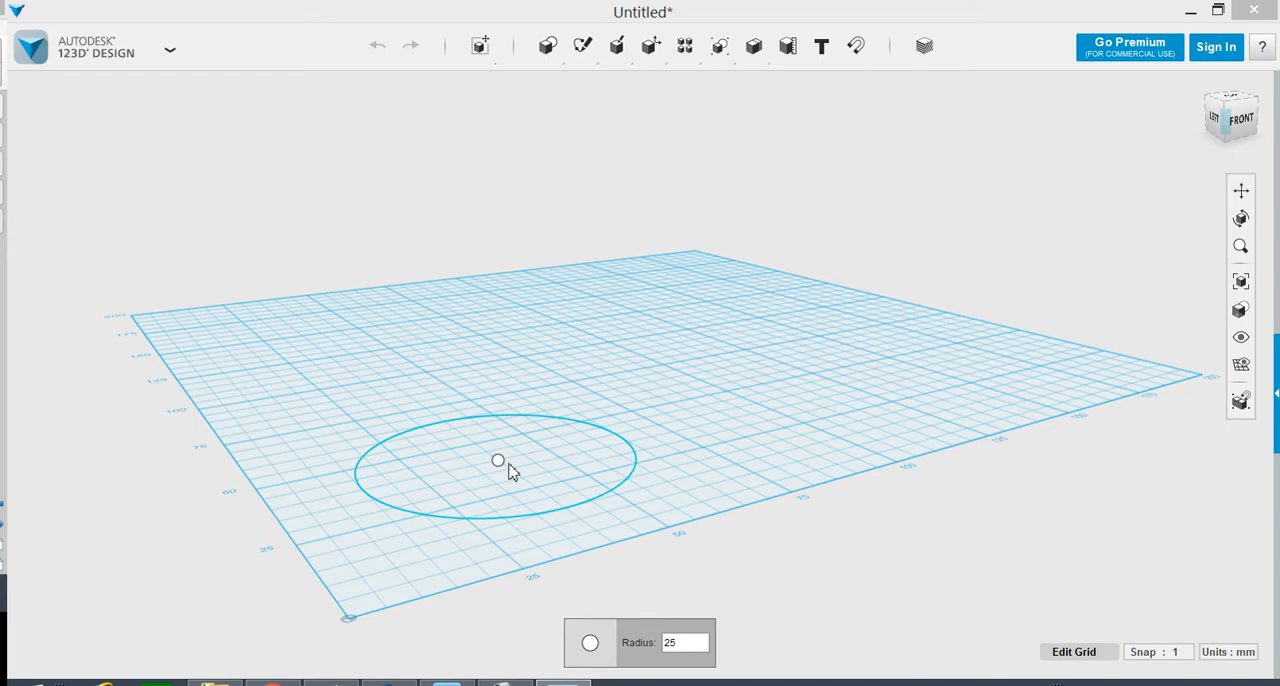
{"action": "left_click", "coordinate": [508, 468]}
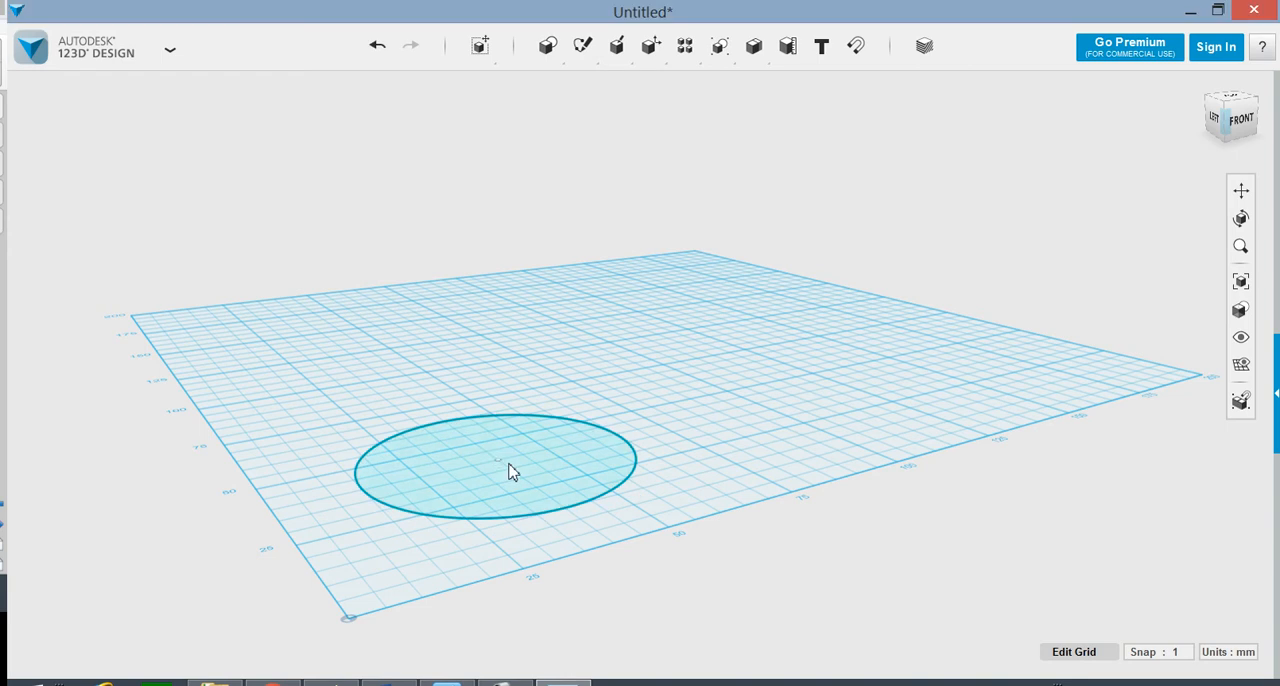
Step: Place a circle with a radius of 3 mm in the upper-left part of the large circle as the first eye
{"action": "right_click_drag", "start_coordinate": [703, 404], "coordinate": [580, 349]}
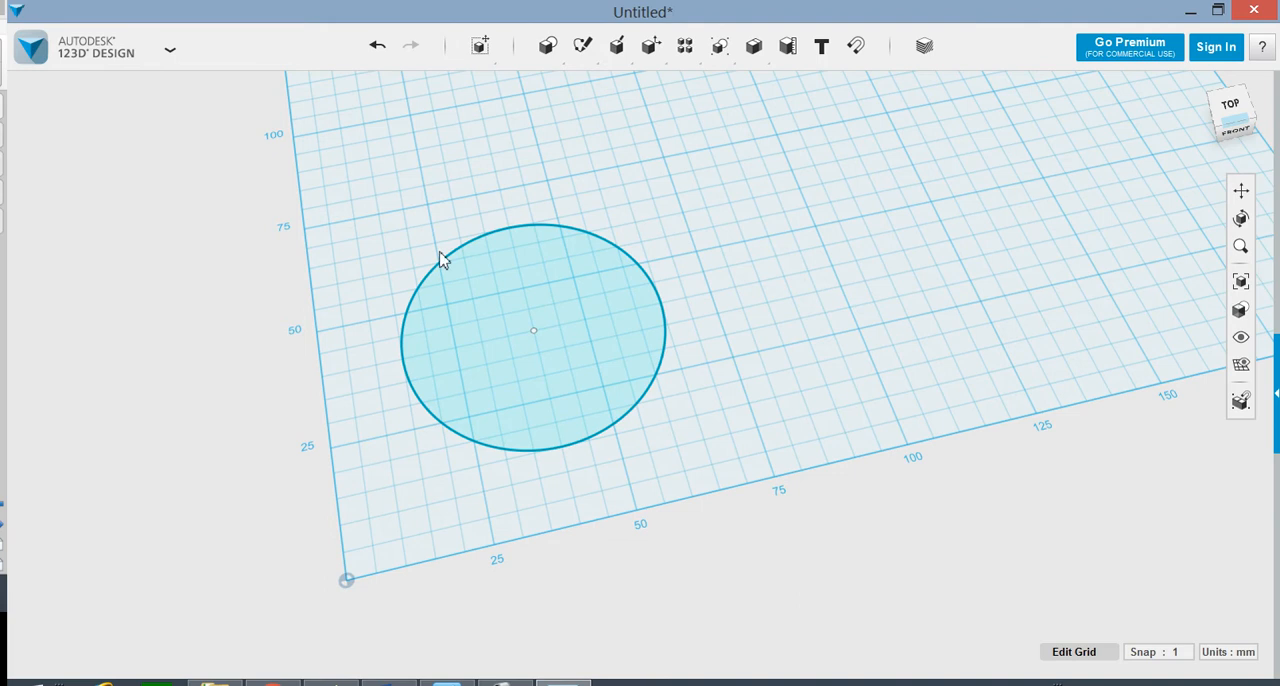
{"action": "mouse_move", "coordinate": [549, 52]}
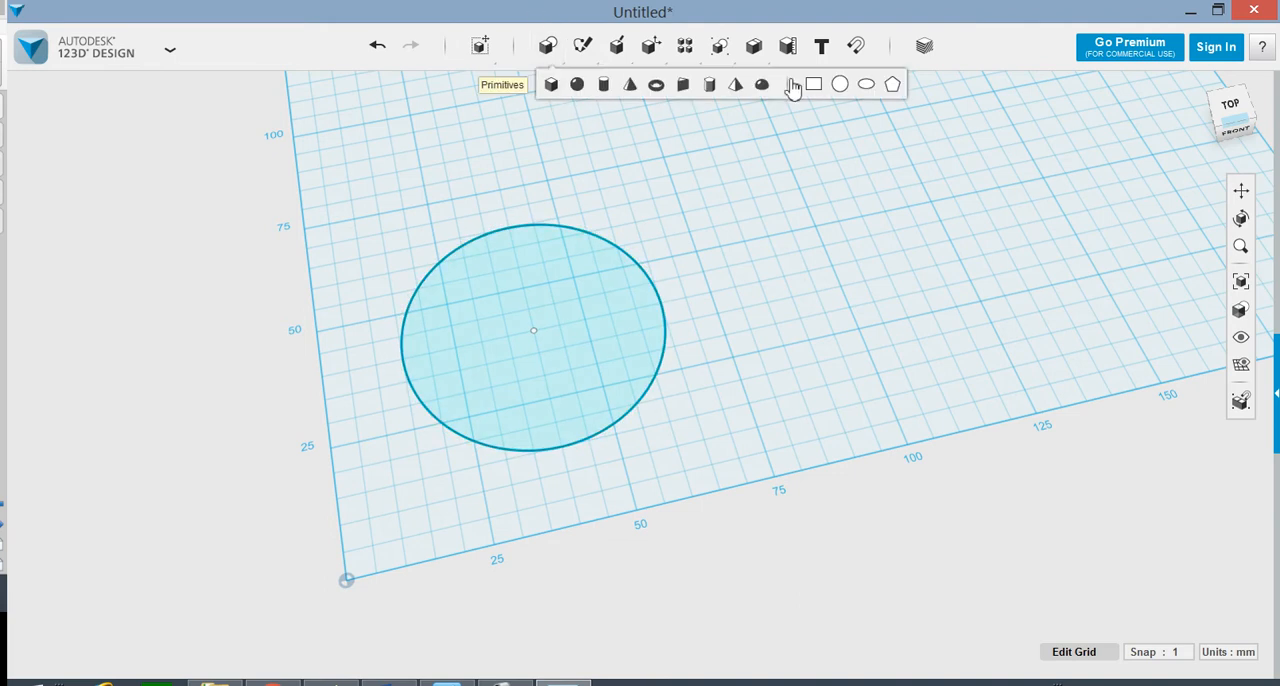
{"action": "left_click", "coordinate": [840, 86]}
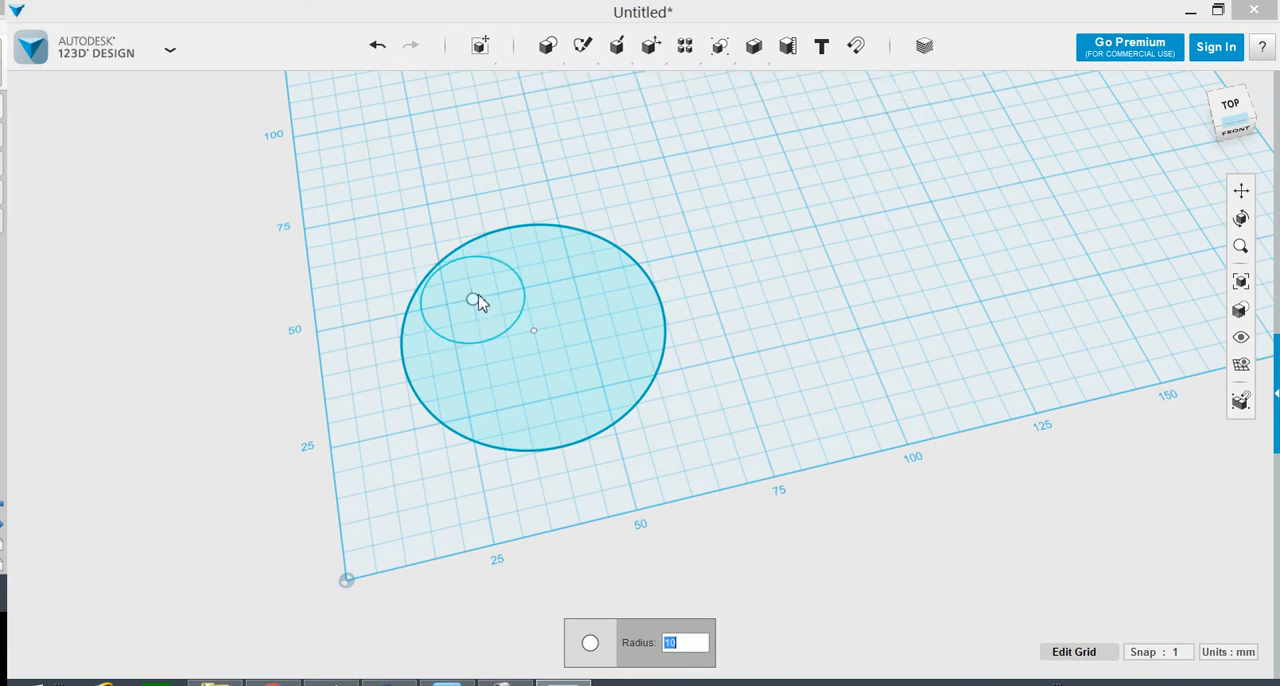
{"action": "type", "text": "1"}
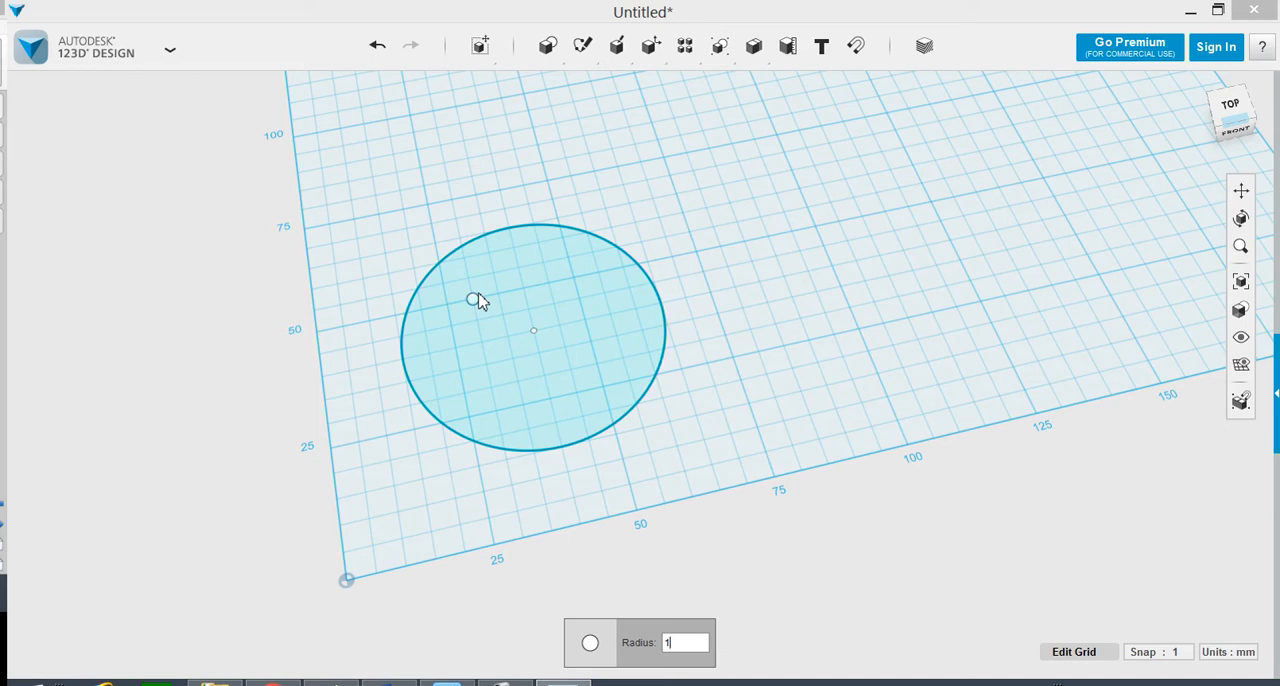
{"action": "key", "text": "BackSpace"}
{"action": "type", "text": "20"}
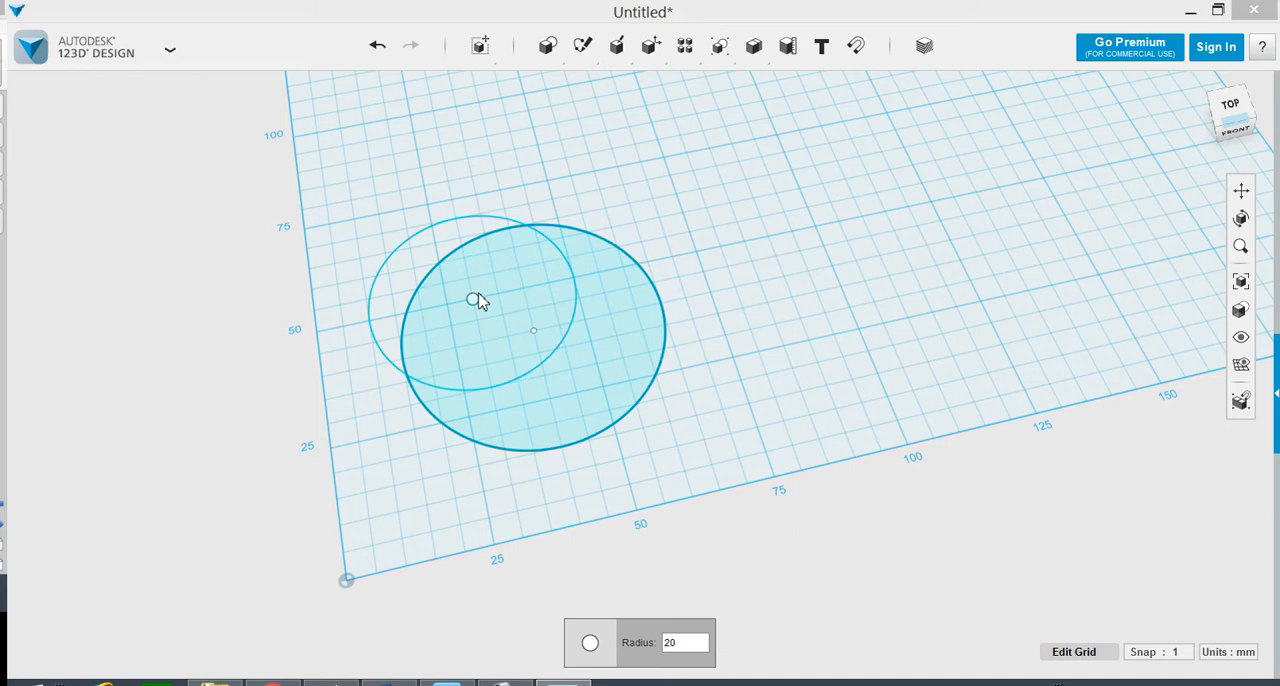
{"action": "key", "text": "BackSpace"}
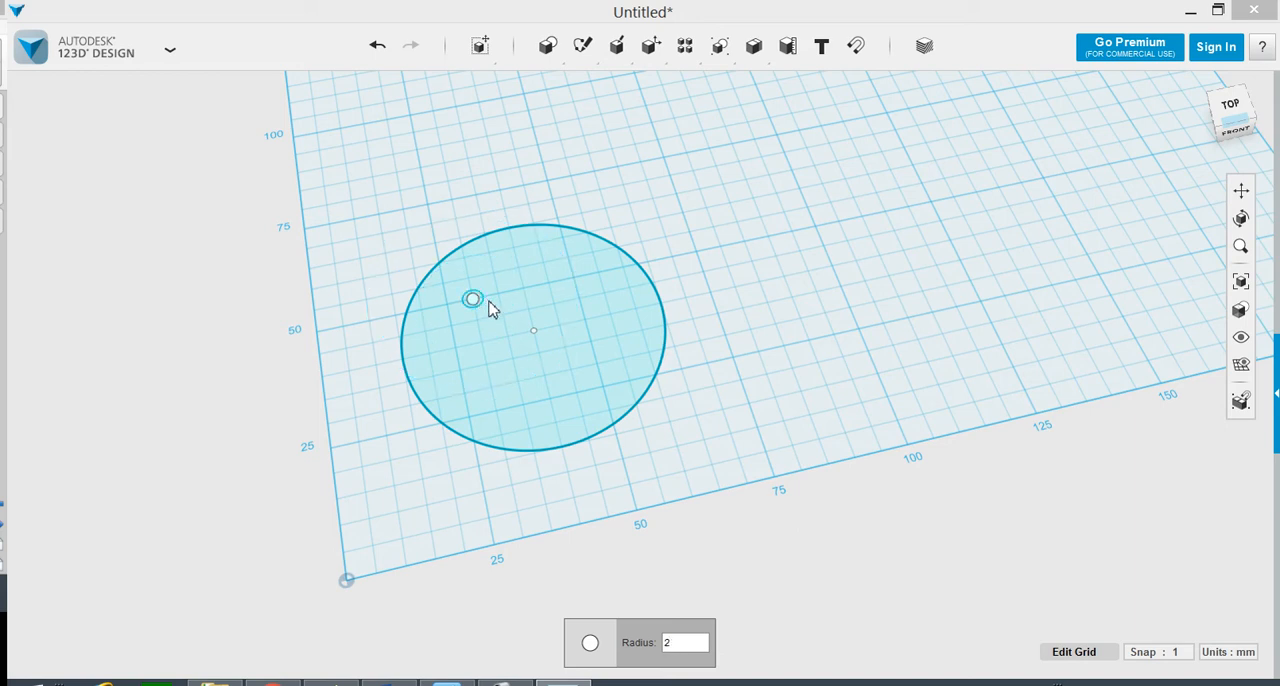
{"action": "scroll", "coordinate": [490, 308], "scroll_direction": "up", "scroll_amount": 3}
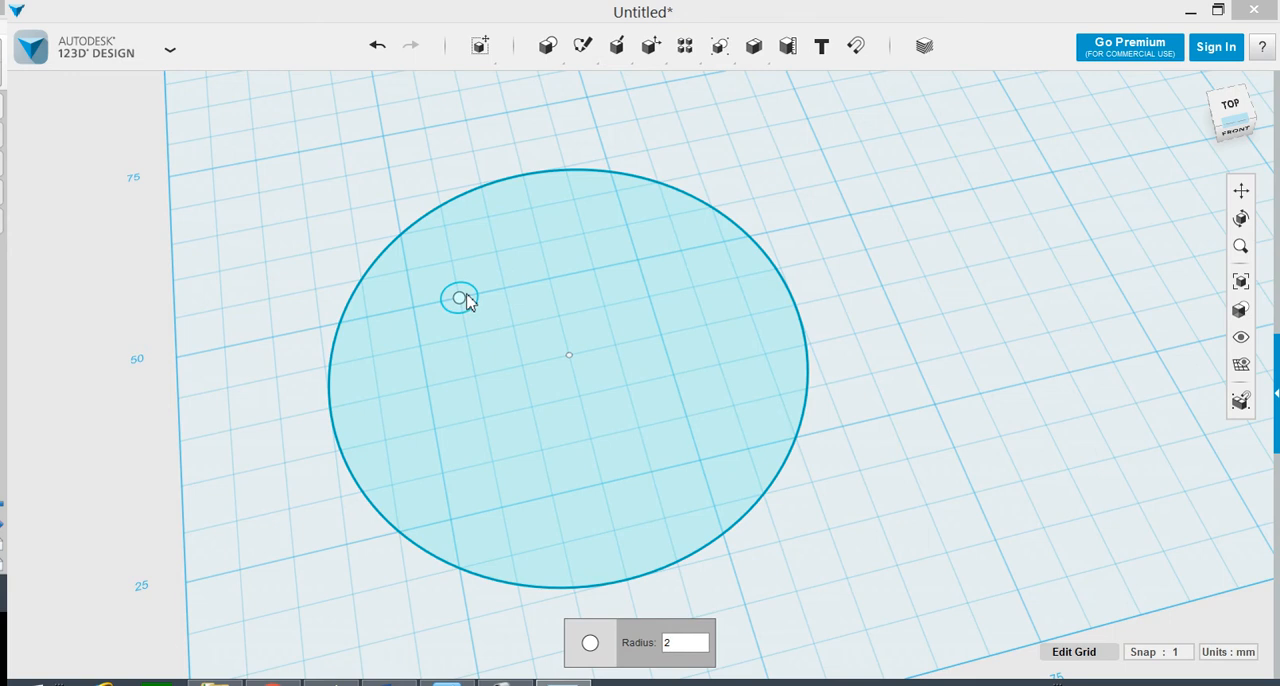
{"action": "left_click", "coordinate": [500, 296]}
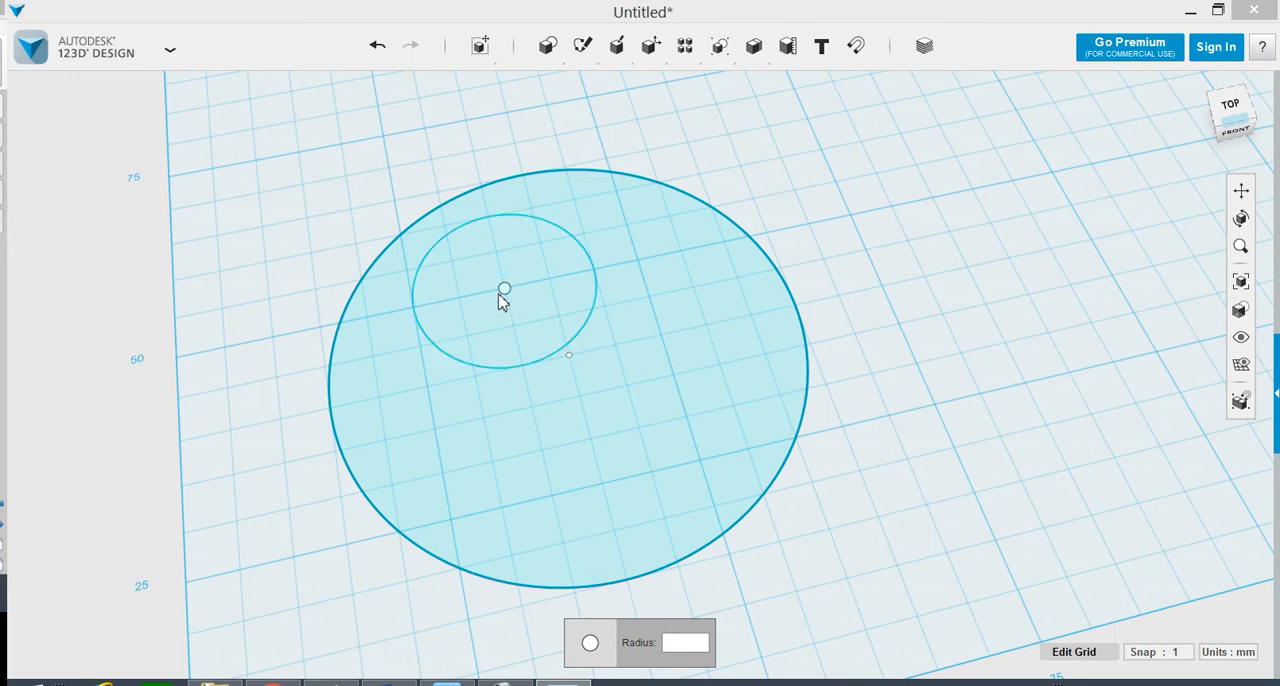
{"action": "type", "text": "3"}
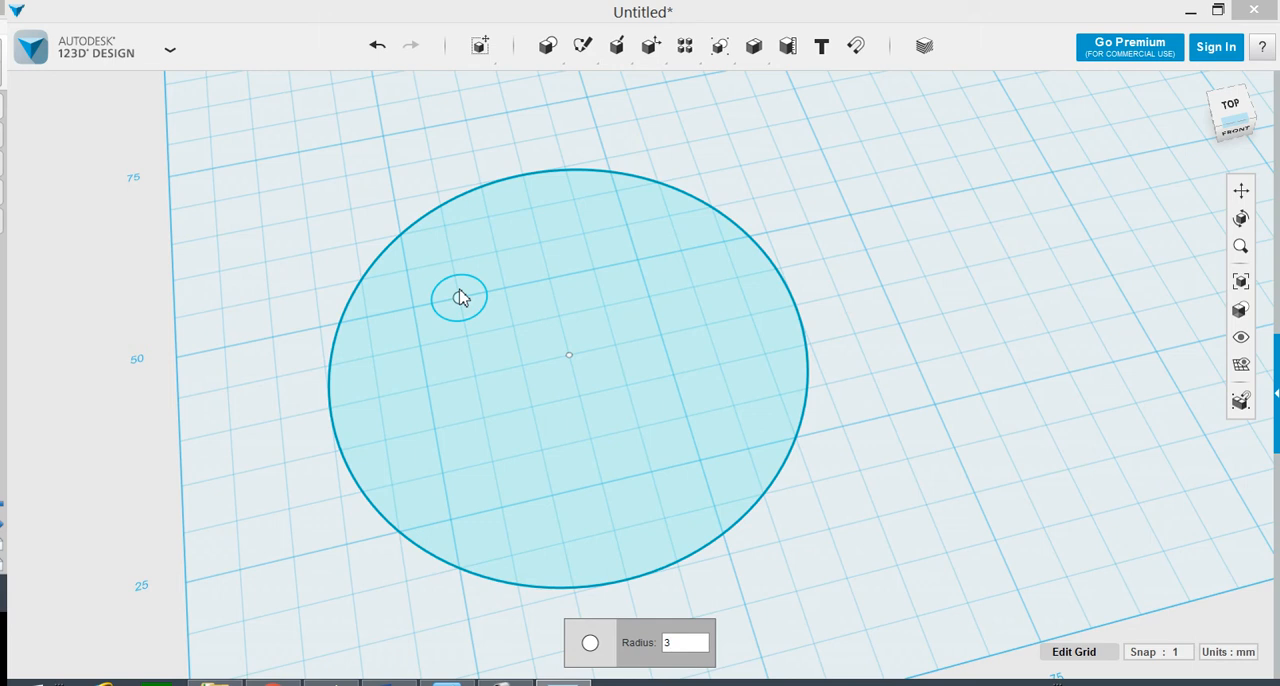
{"action": "left_click", "coordinate": [460, 297]}
Step: Place a circle with a radius of 5 mm beside the small eye, inside the large circle, as the second eye
{"action": "mouse_move", "coordinate": [548, 47]}
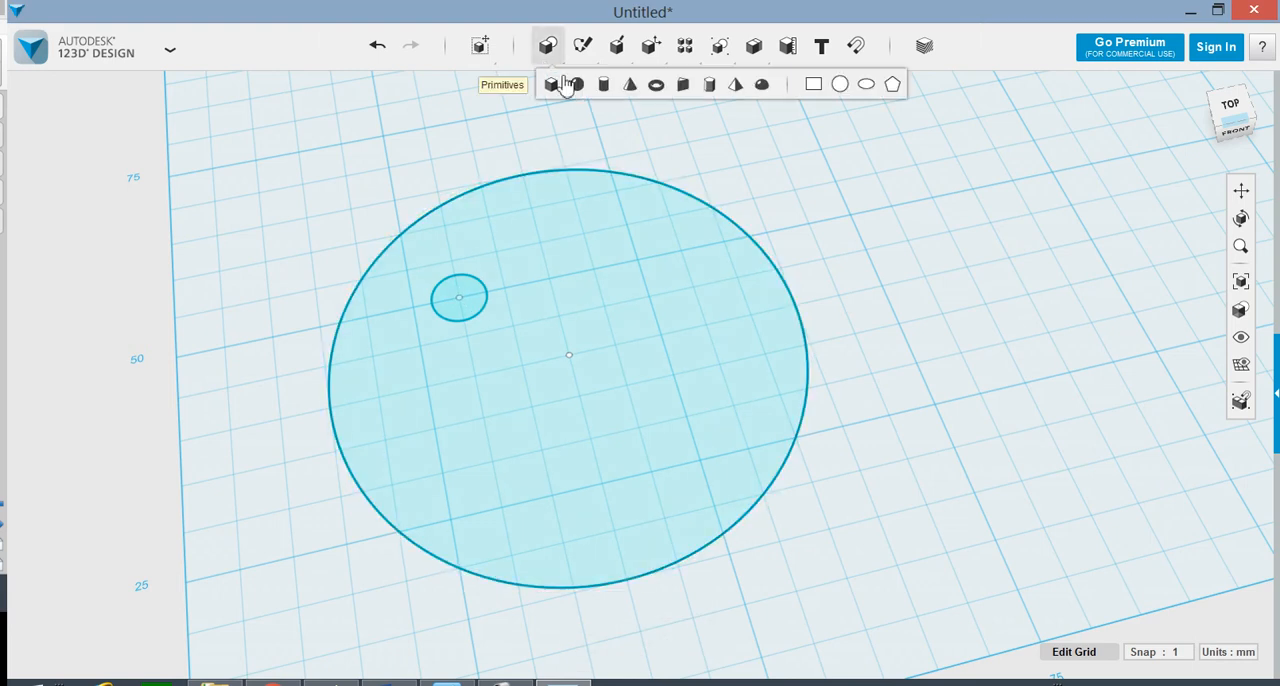
{"action": "left_click", "coordinate": [840, 84]}
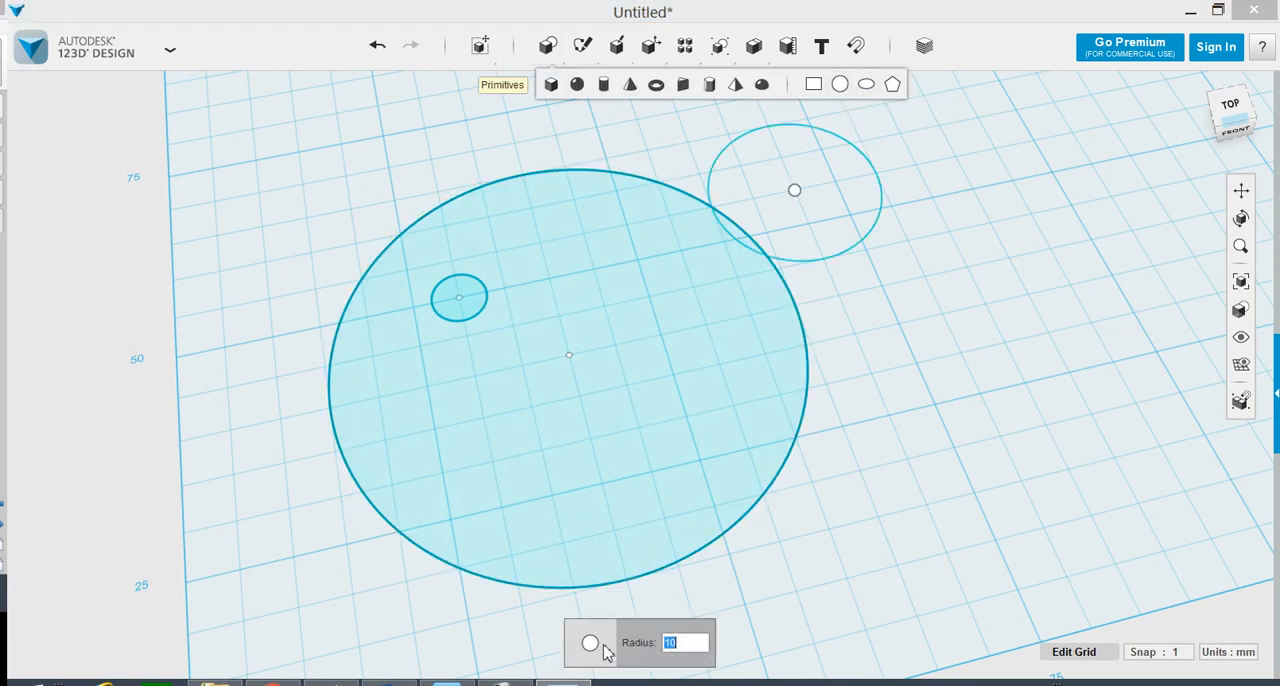
{"action": "type", "text": "5"}
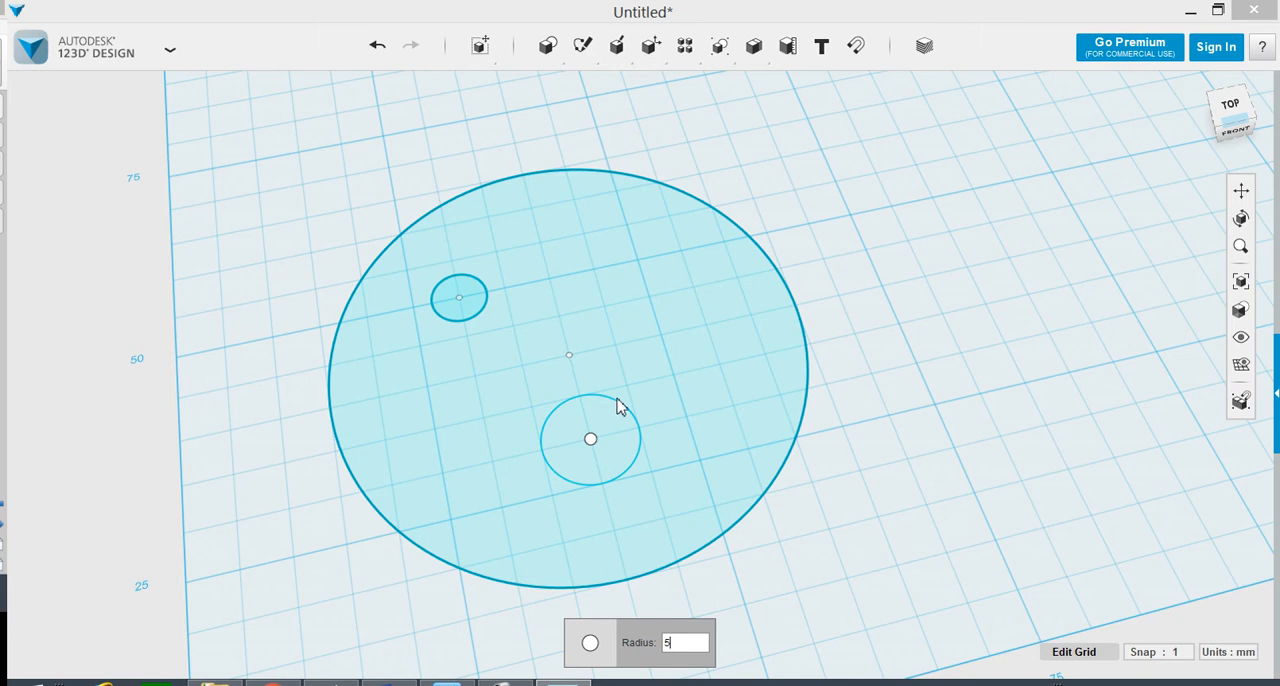
{"action": "left_click", "coordinate": [593, 270]}
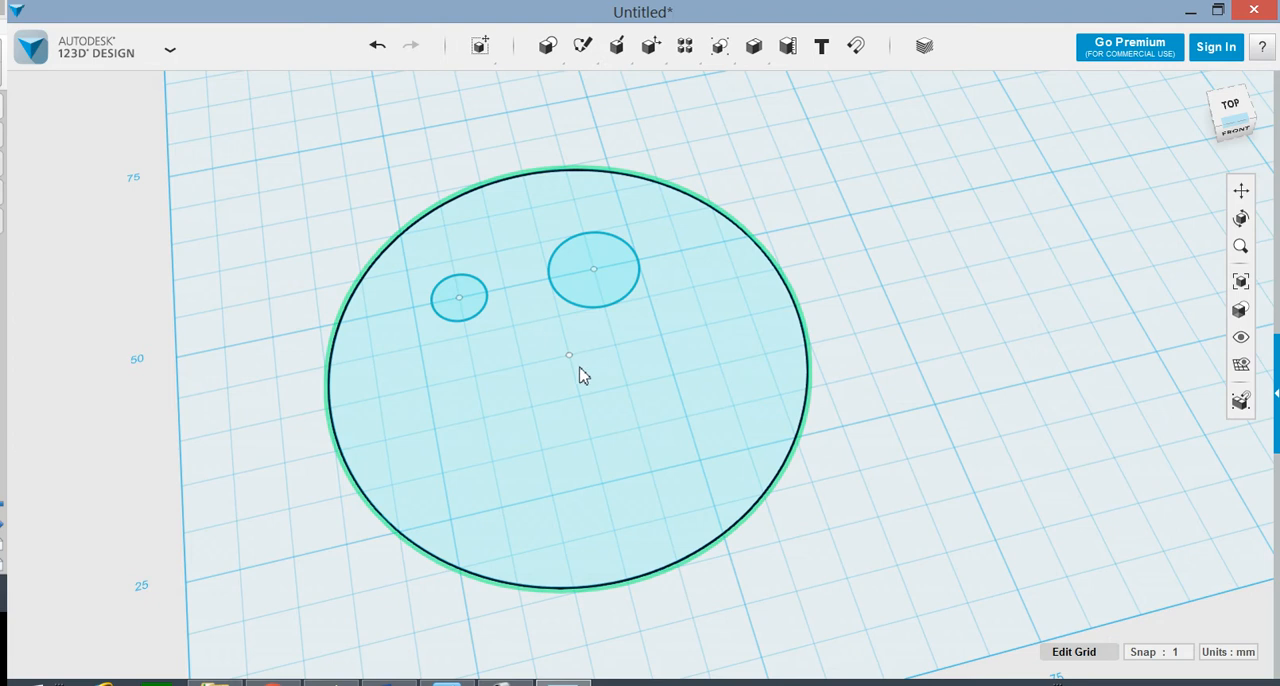
Step: Add a straight line about 20 mm long below the eyes in the large circle's sketch, parallel to the grid, and finish the sketch edit
{"action": "mouse_move", "coordinate": [578, 66]}
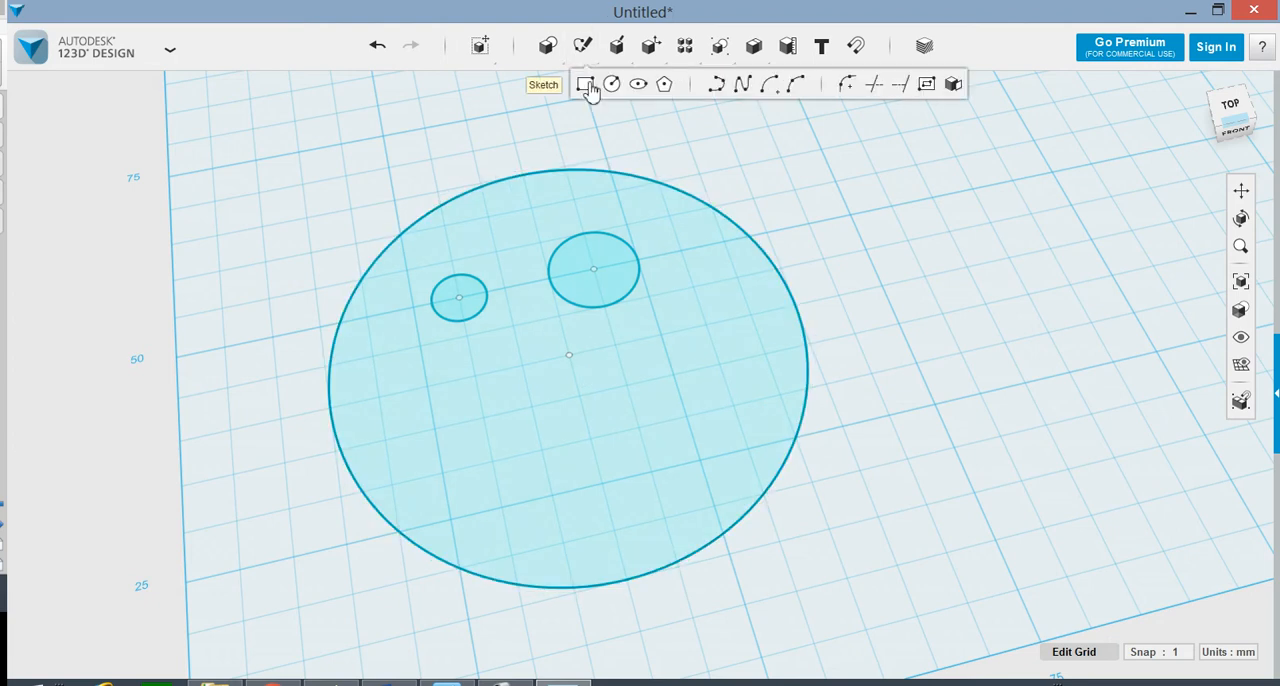
{"action": "left_click", "coordinate": [740, 88]}
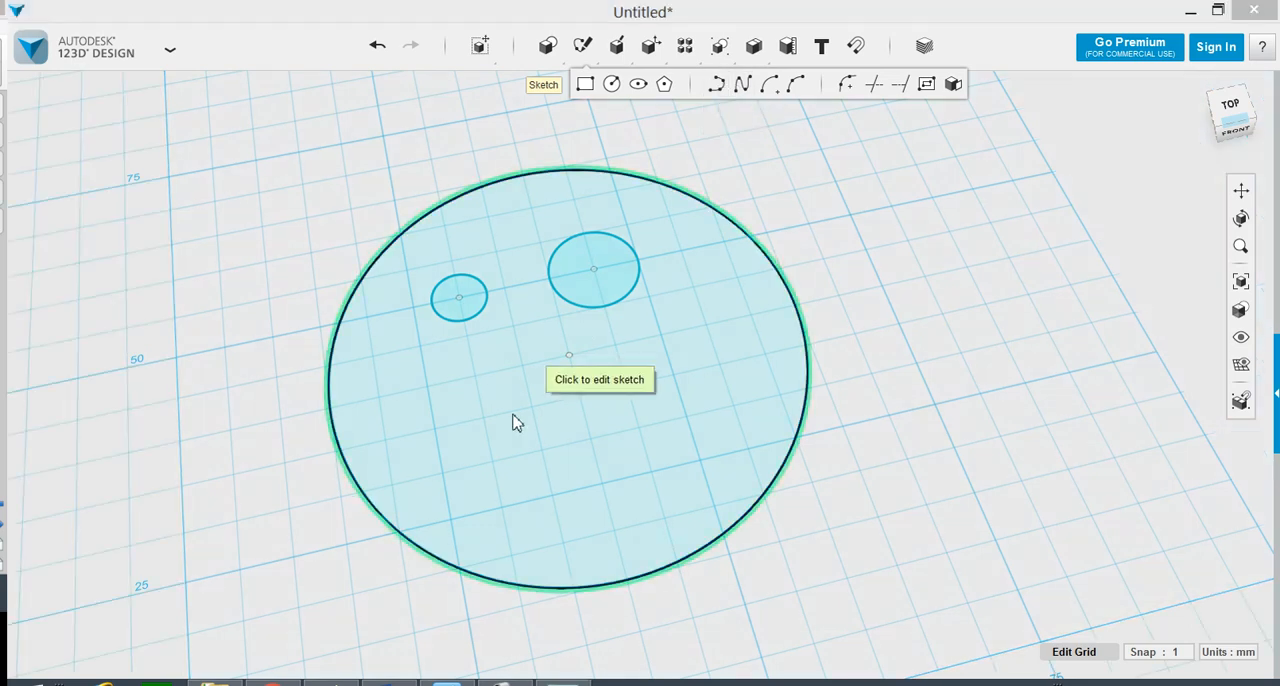
{"action": "left_click", "coordinate": [484, 420]}
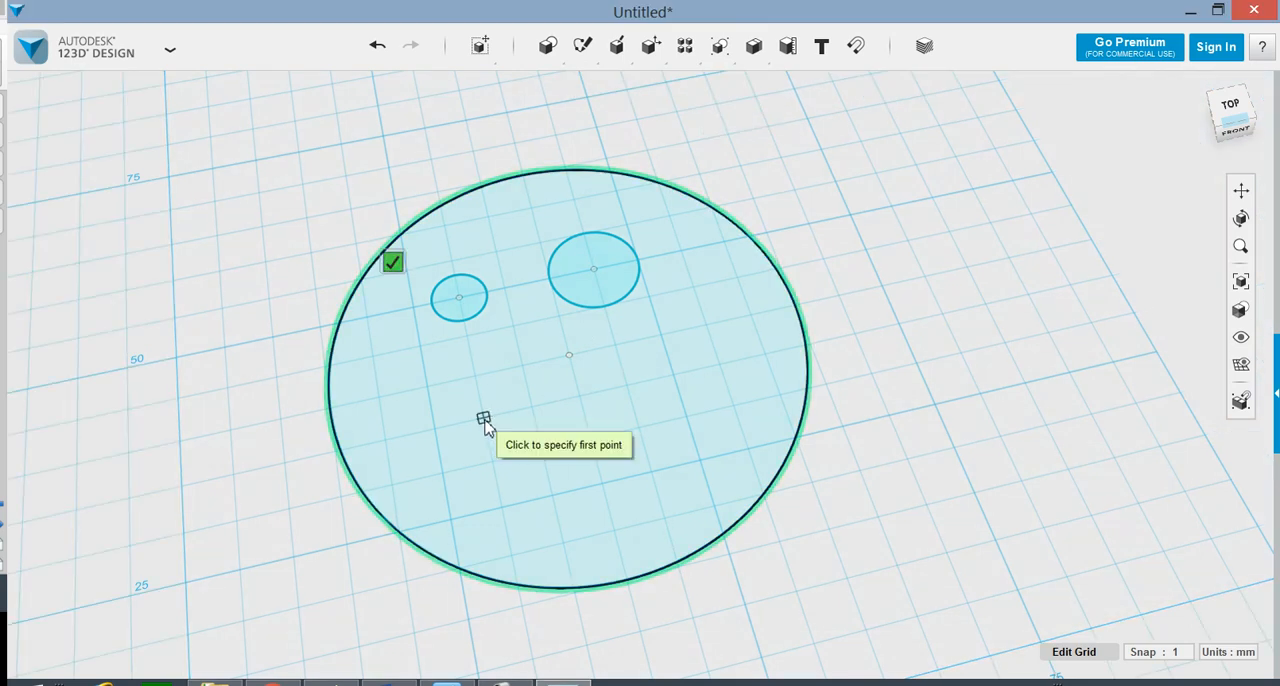
{"action": "left_click", "coordinate": [484, 415]}
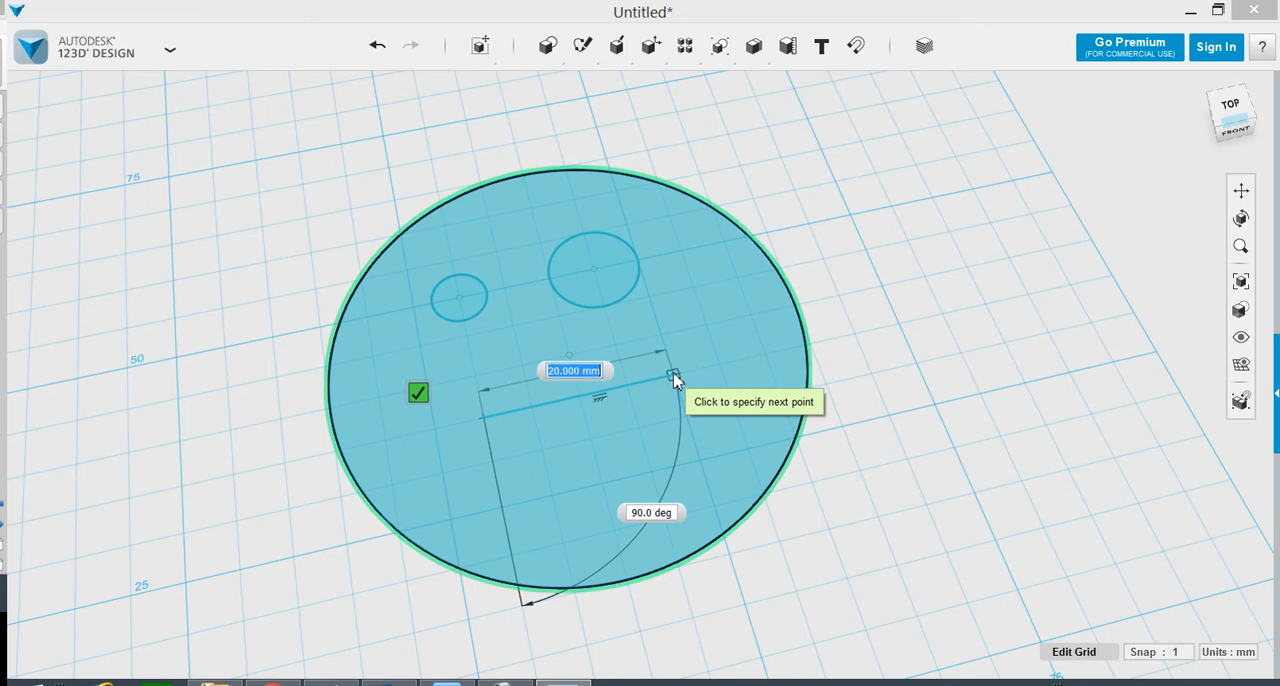
{"action": "double_click", "coordinate": [673, 376]}
{"action": "mouse_move", "coordinate": [663, 57]}
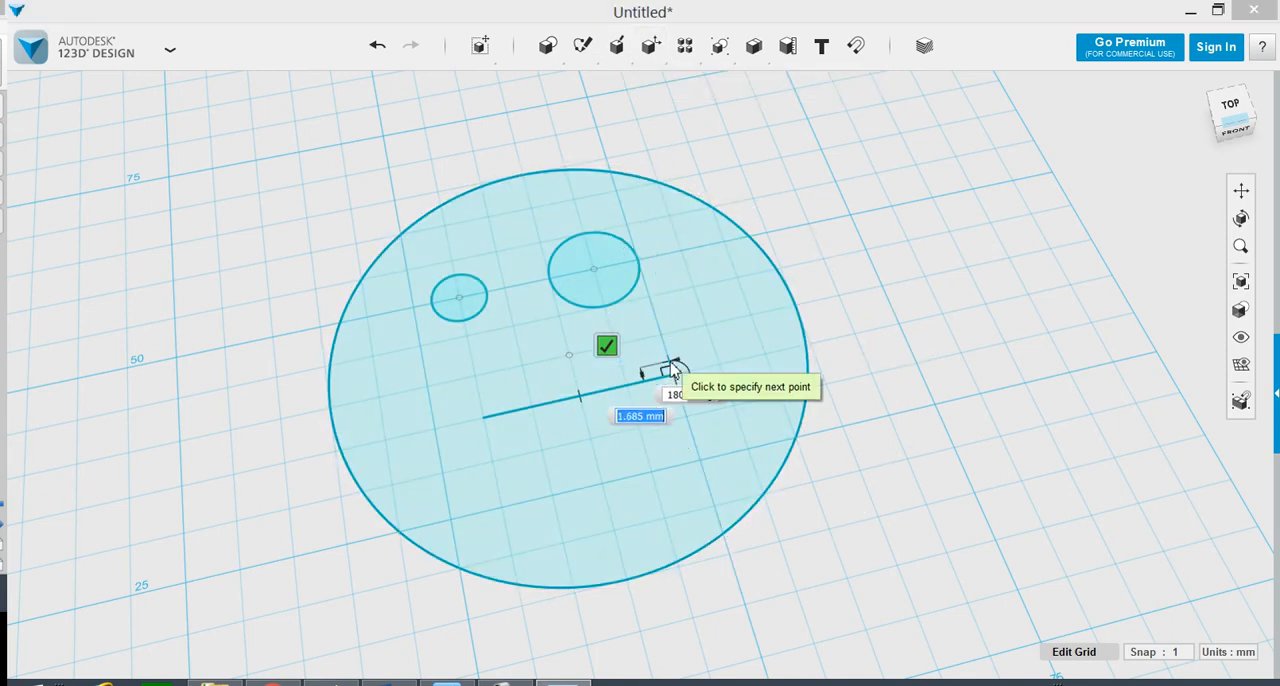
{"action": "left_click", "coordinate": [607, 347]}
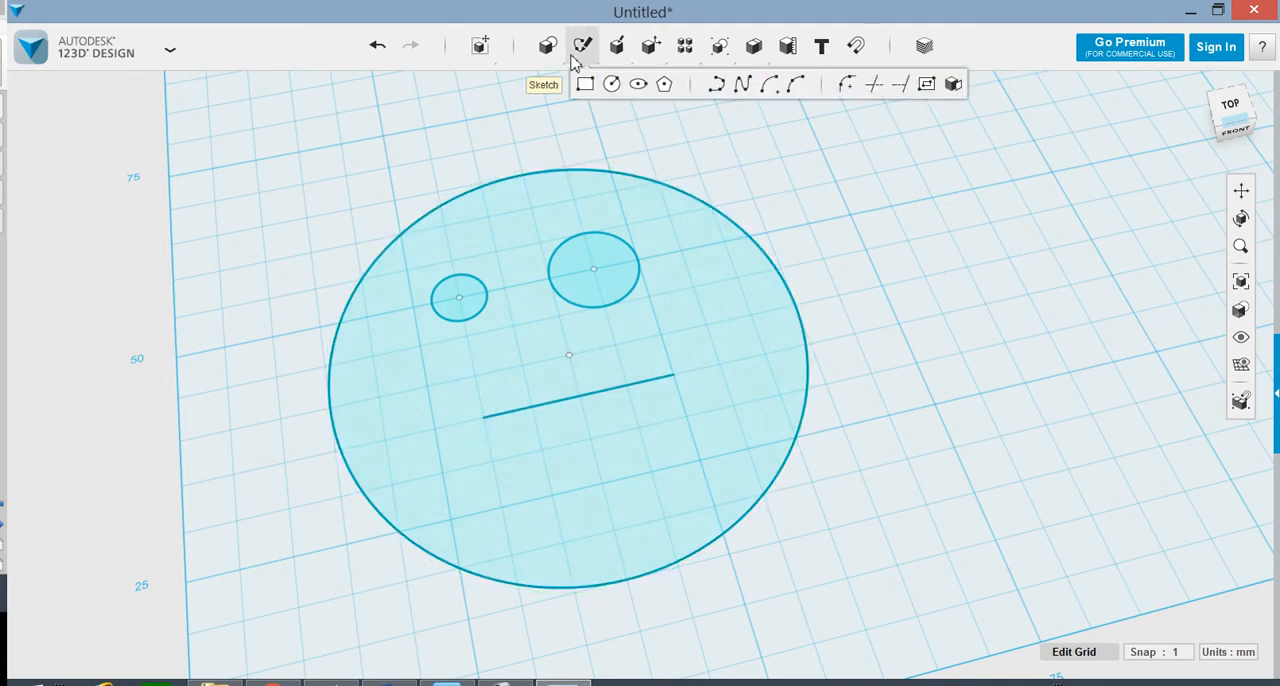
Step: Draw a spline from one end of the mouth line through a point below its middle to the other end, closing the smile
{"action": "left_click", "coordinate": [740, 88]}
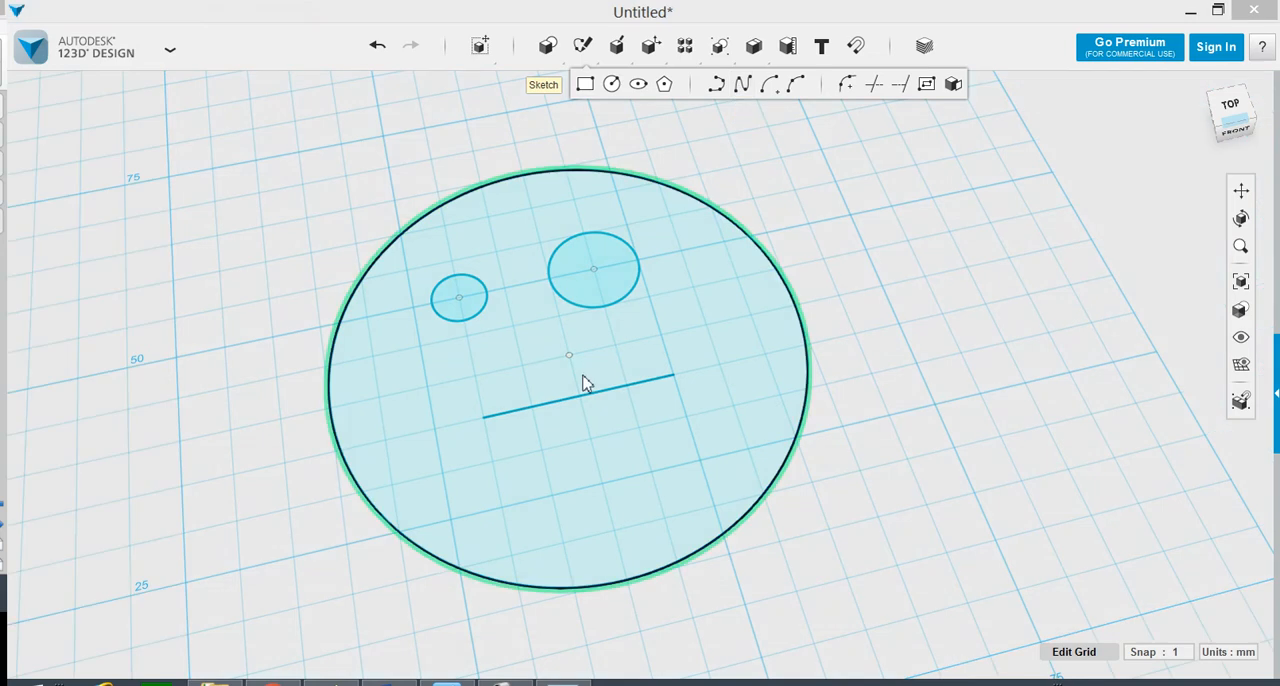
{"action": "left_click", "coordinate": [487, 425]}
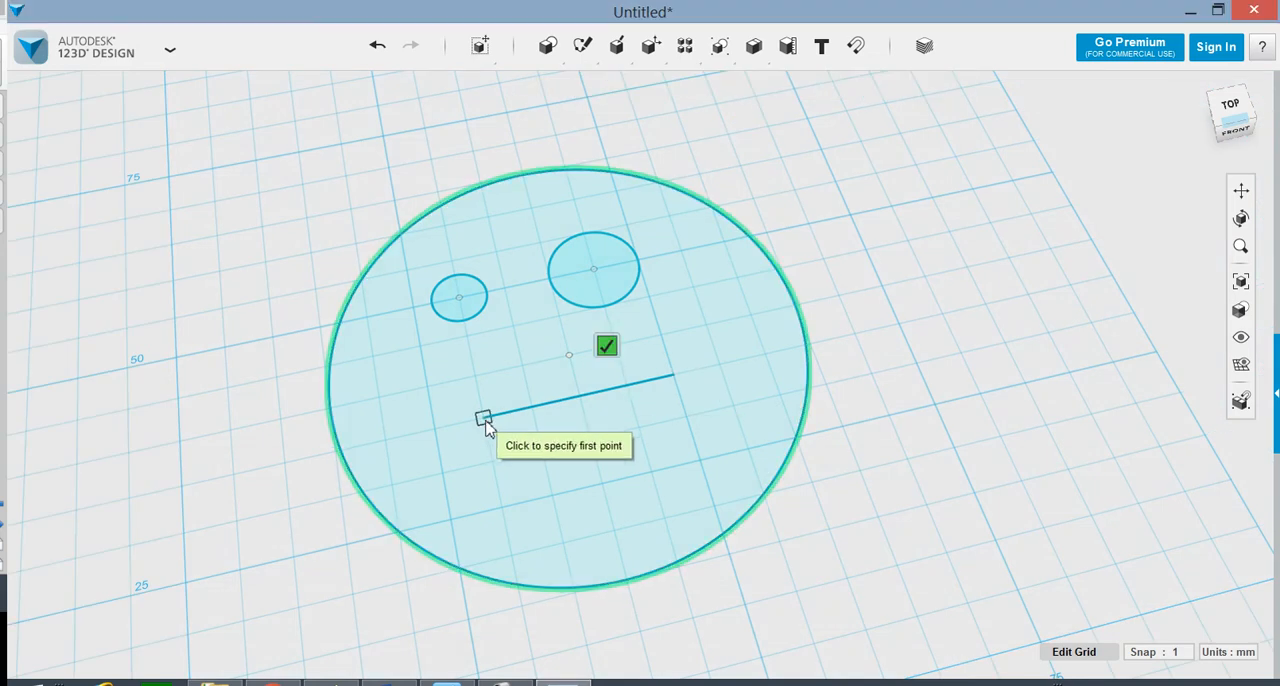
{"action": "left_click", "coordinate": [487, 425]}
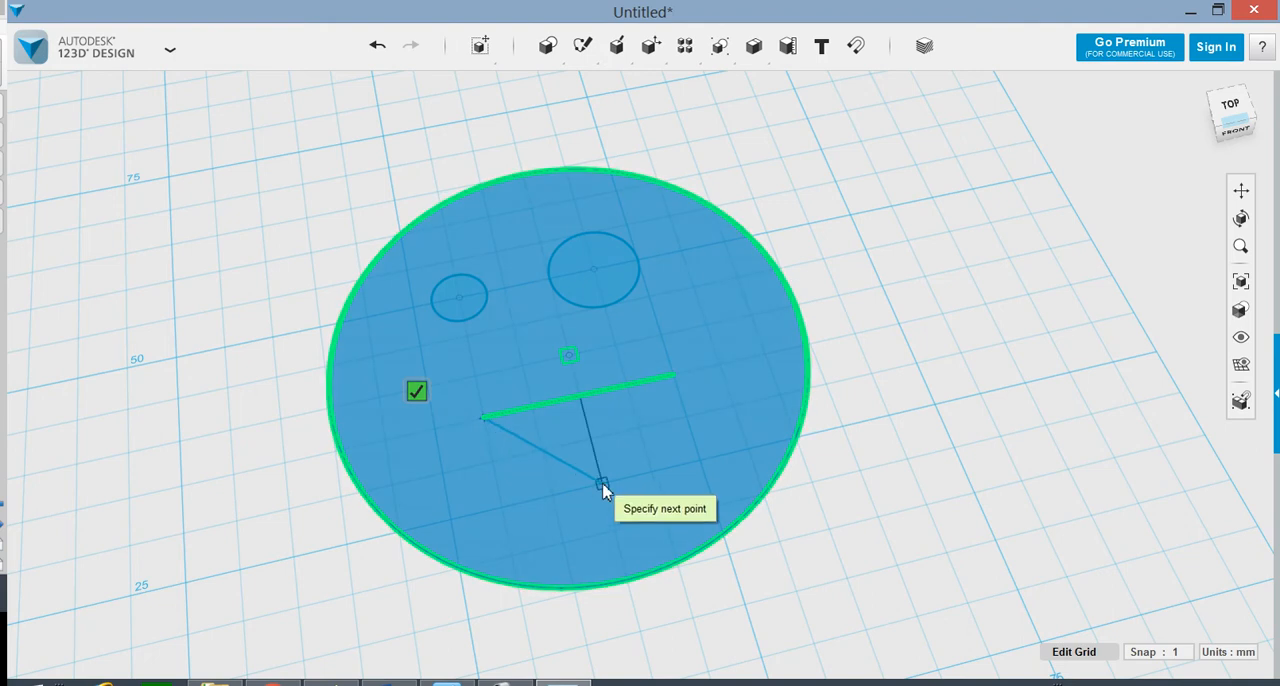
{"action": "left_click", "coordinate": [601, 485]}
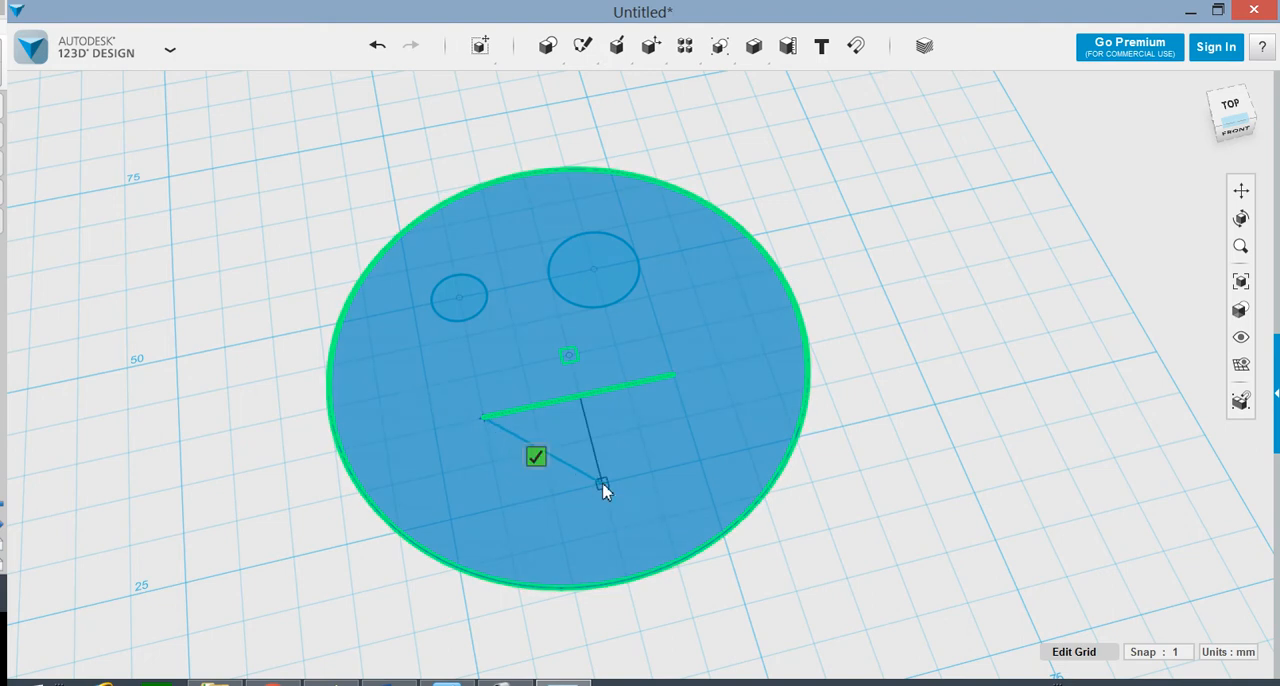
{"action": "left_click", "coordinate": [674, 381]}
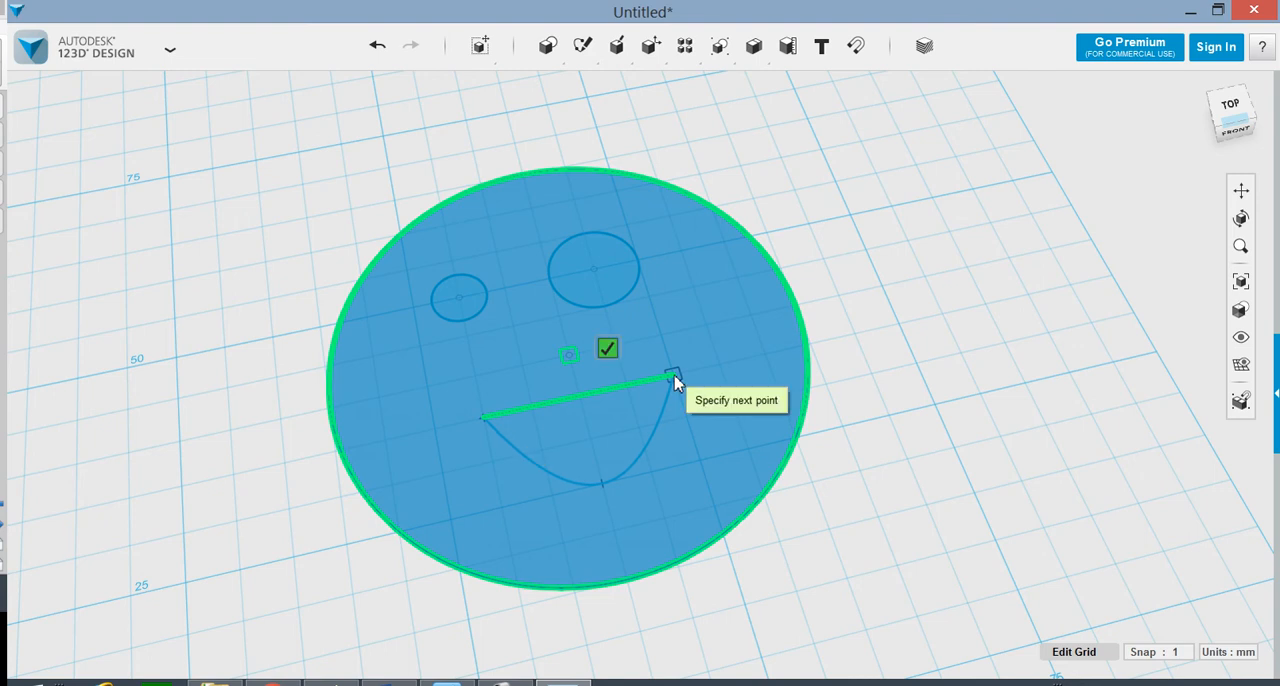
{"action": "left_click", "coordinate": [674, 381]}
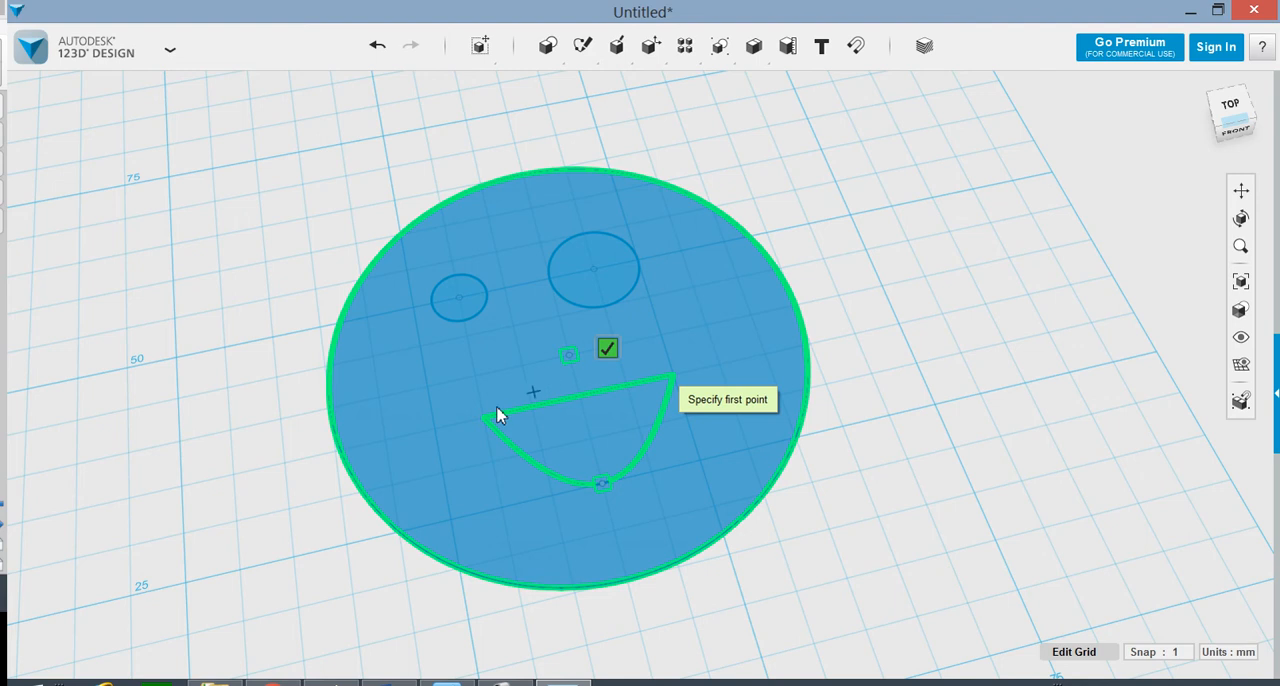
{"action": "left_click", "coordinate": [608, 349]}
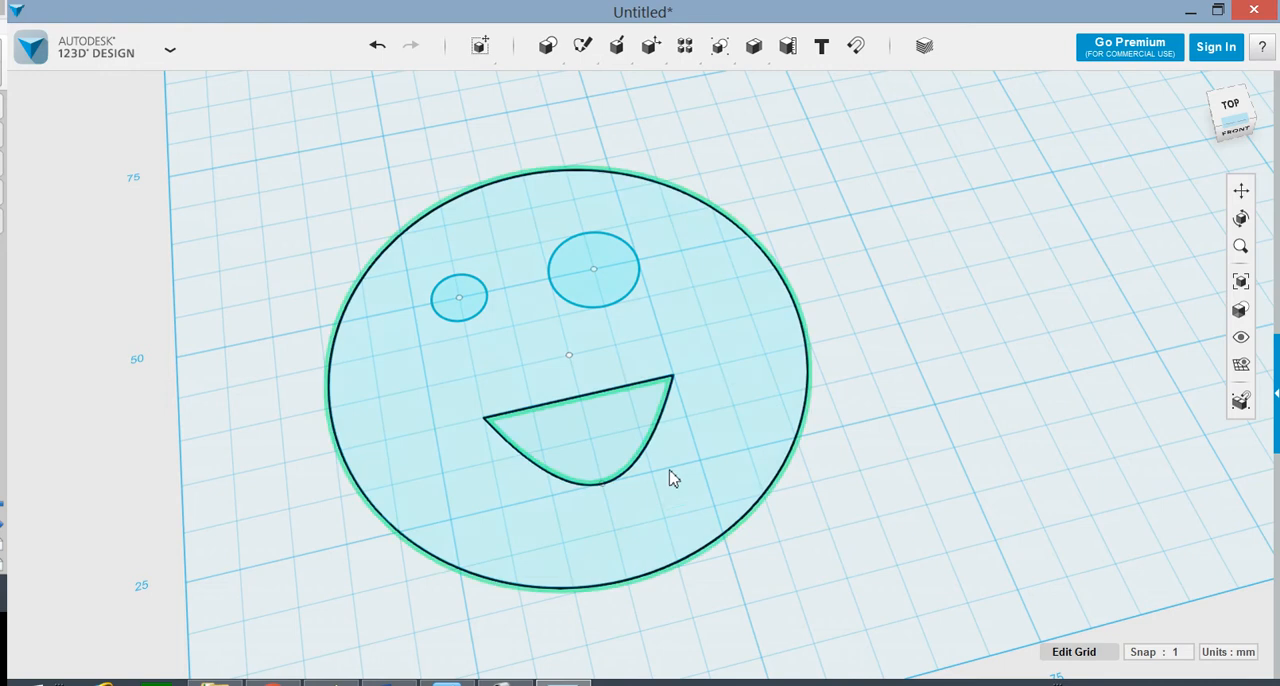
{"action": "left_click", "coordinate": [614, 423]}
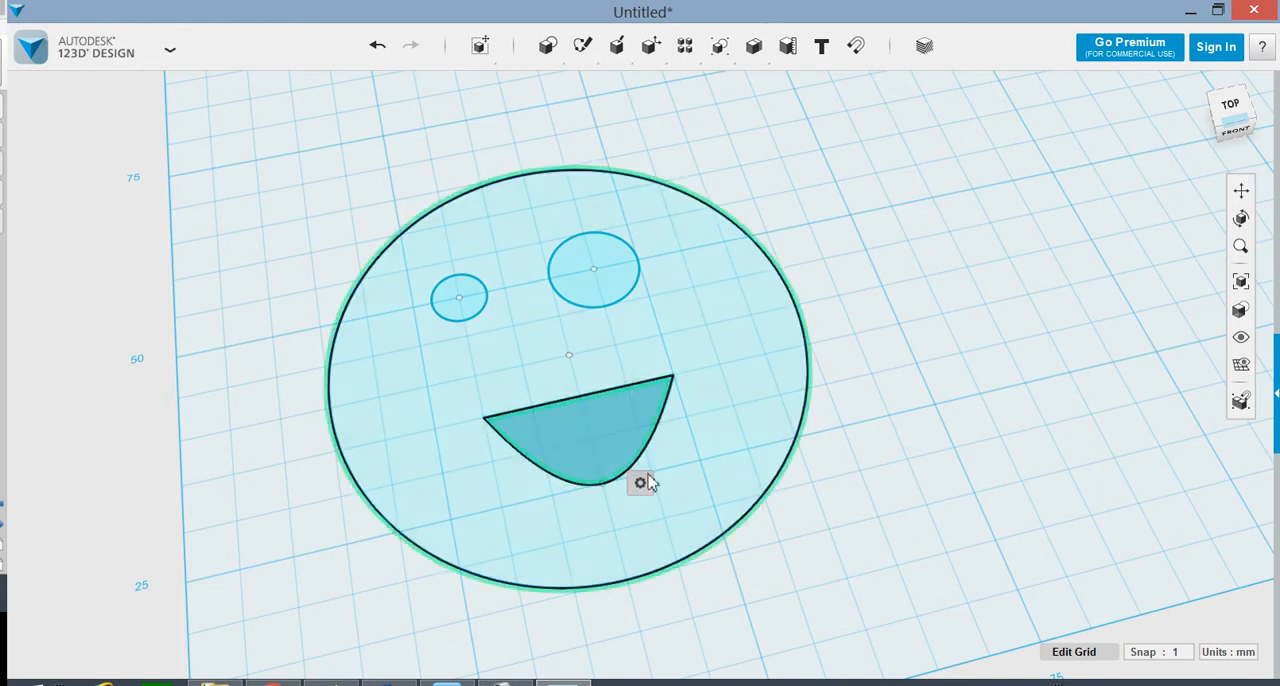
{"action": "mouse_move", "coordinate": [641, 482]}
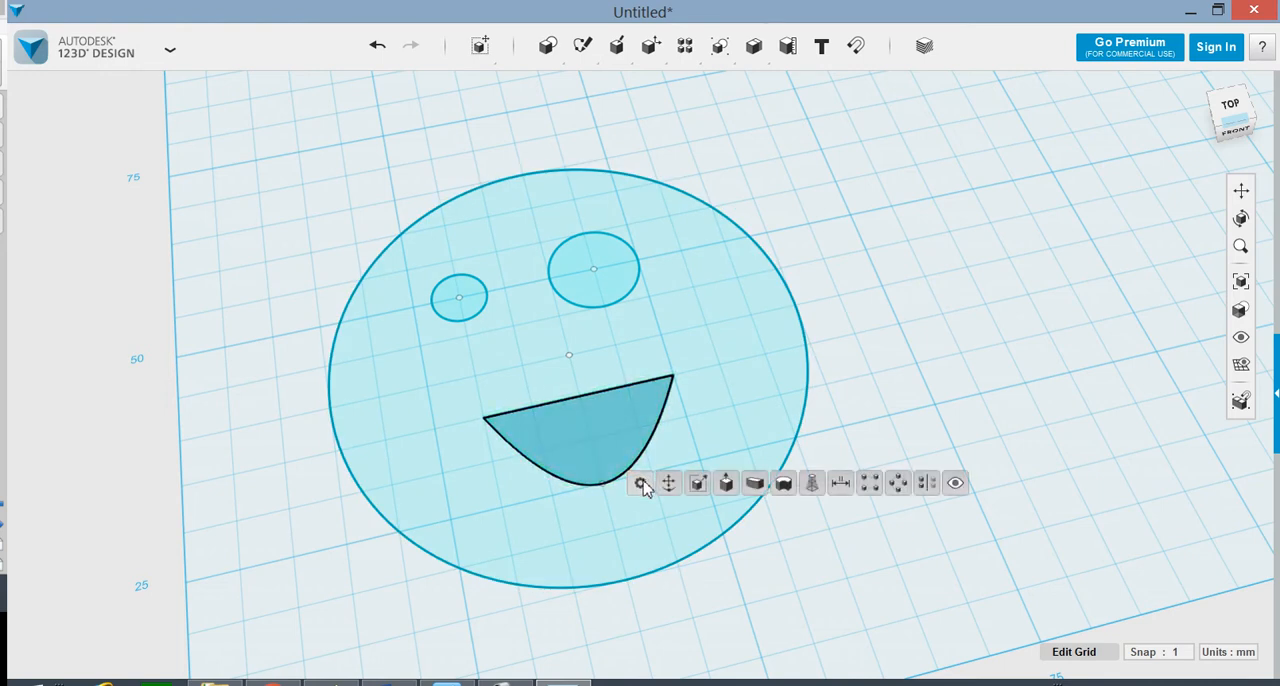
{"action": "left_click", "coordinate": [728, 484]}
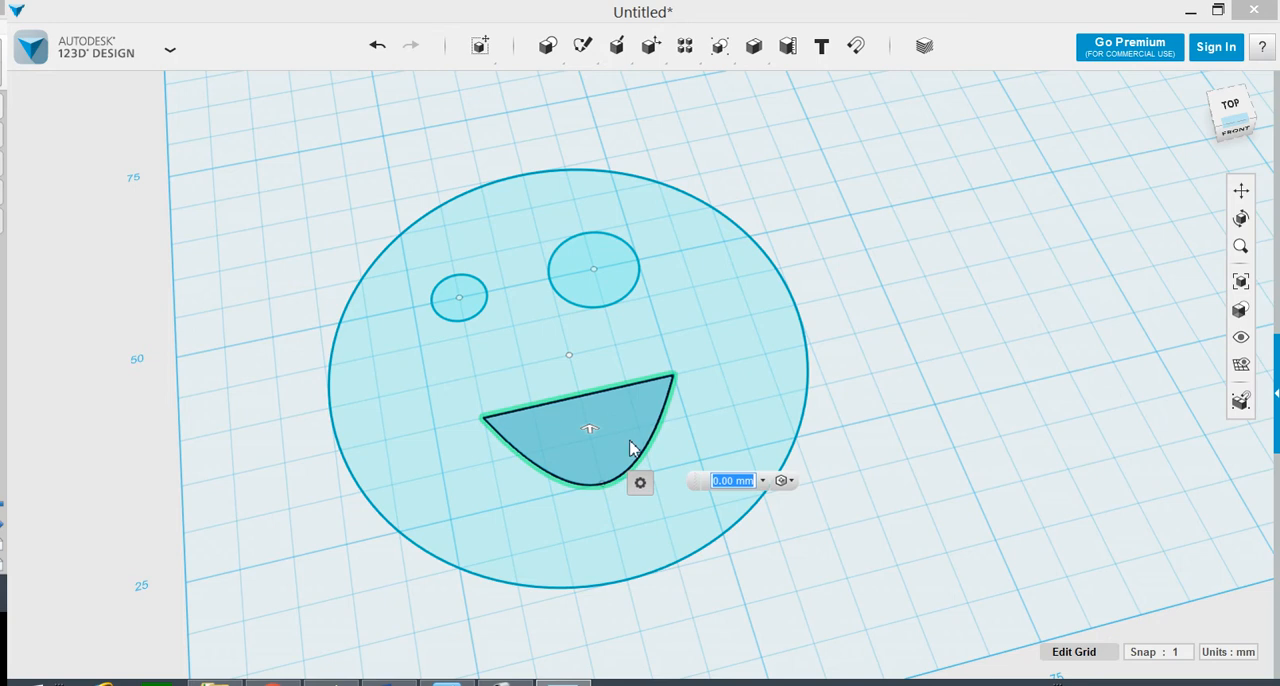
{"action": "left_click", "coordinate": [911, 361]}
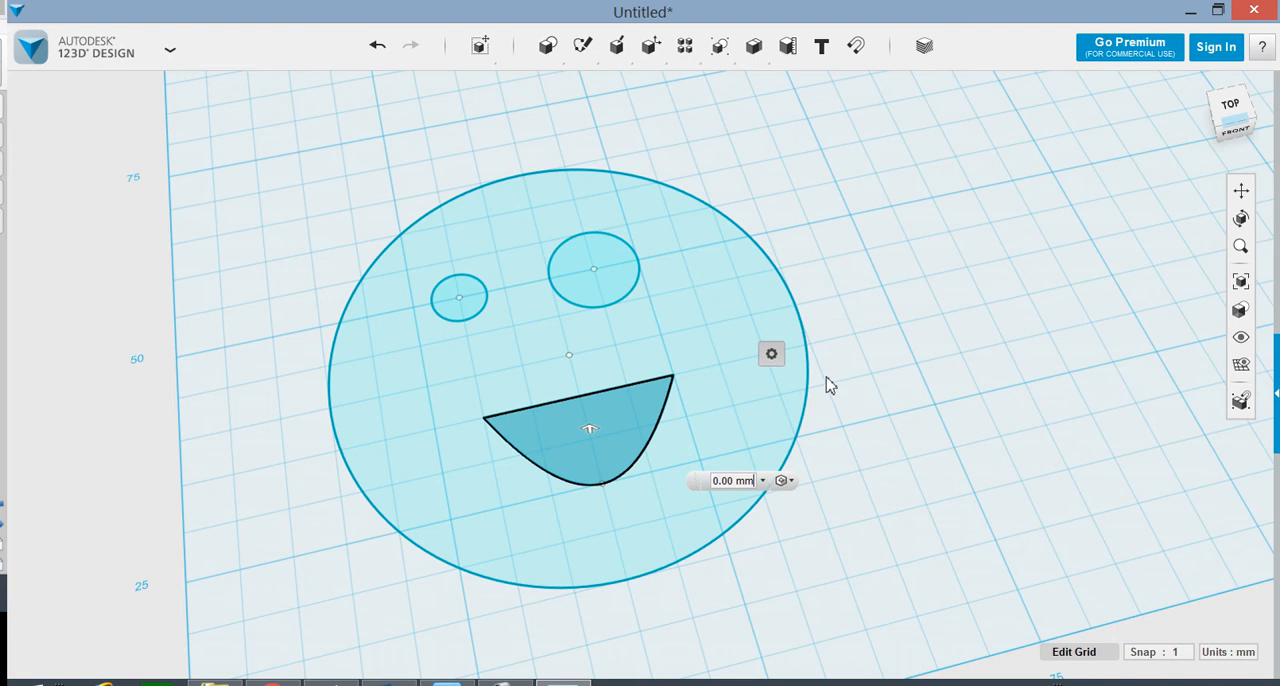
{"action": "left_click", "coordinate": [868, 418]}
{"action": "key", "text": "m"}
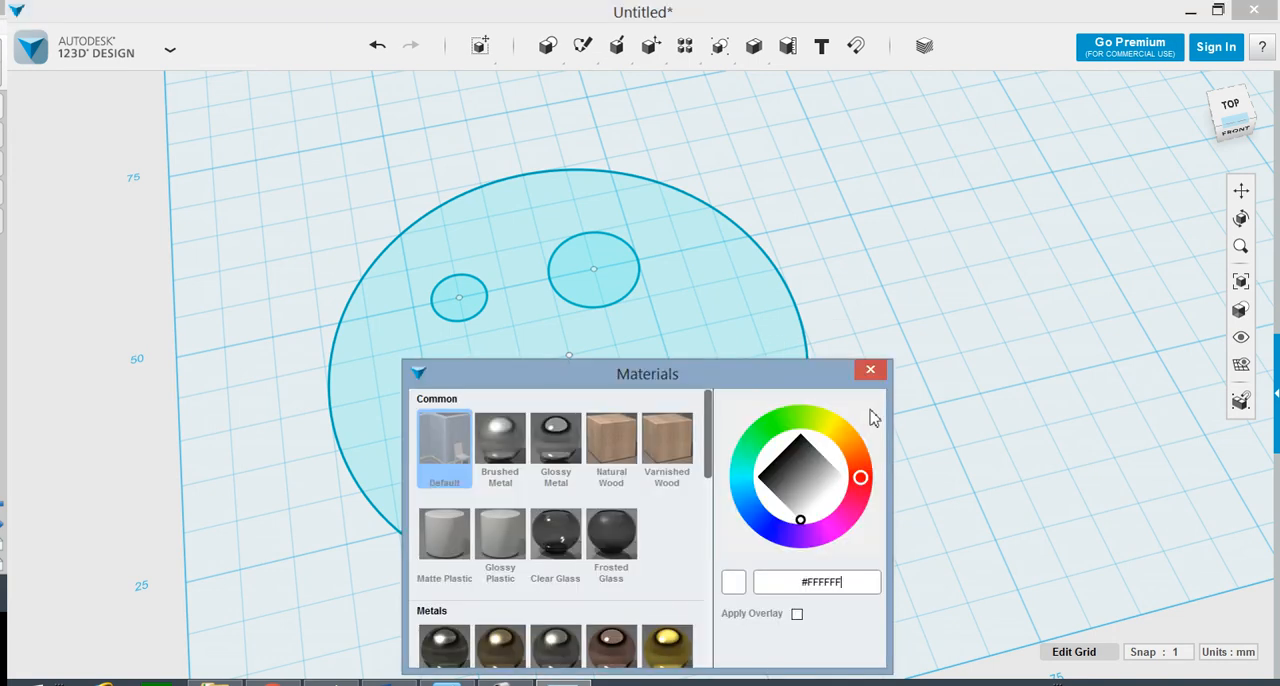
{"action": "left_click", "coordinate": [876, 371]}
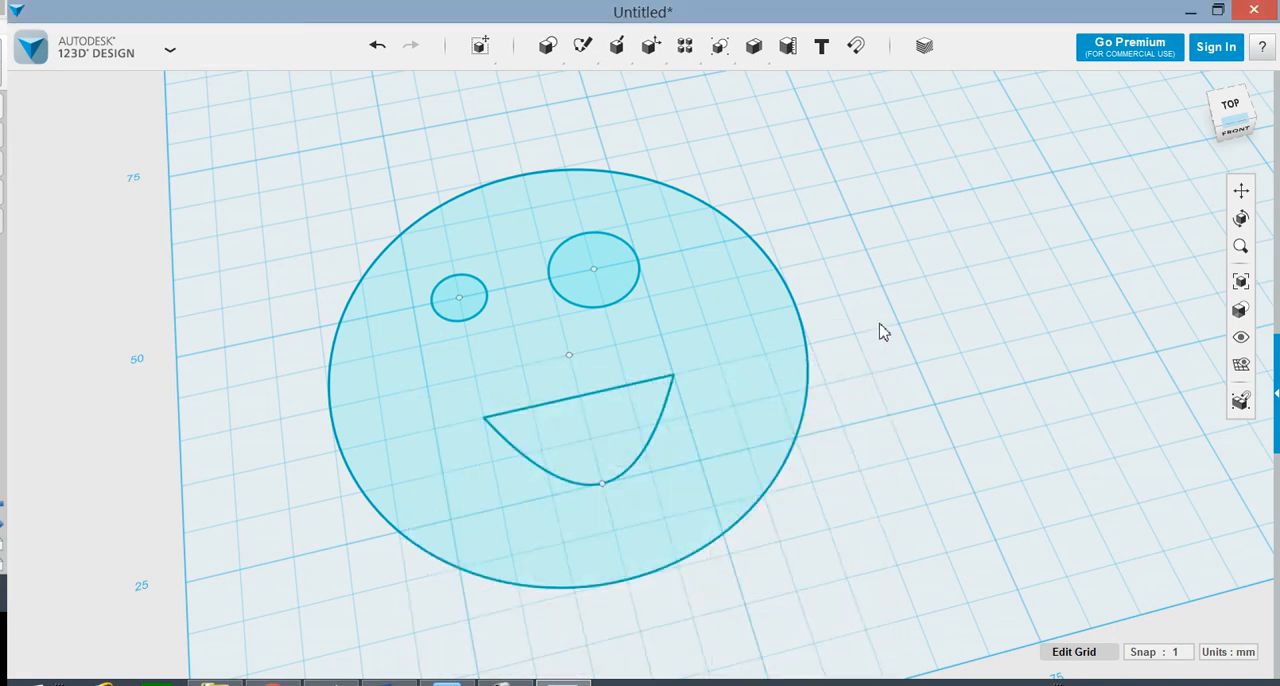
Step: Draw an open, wavy four-point spline on the empty grid to the right of the face
{"action": "mouse_move", "coordinate": [583, 45]}
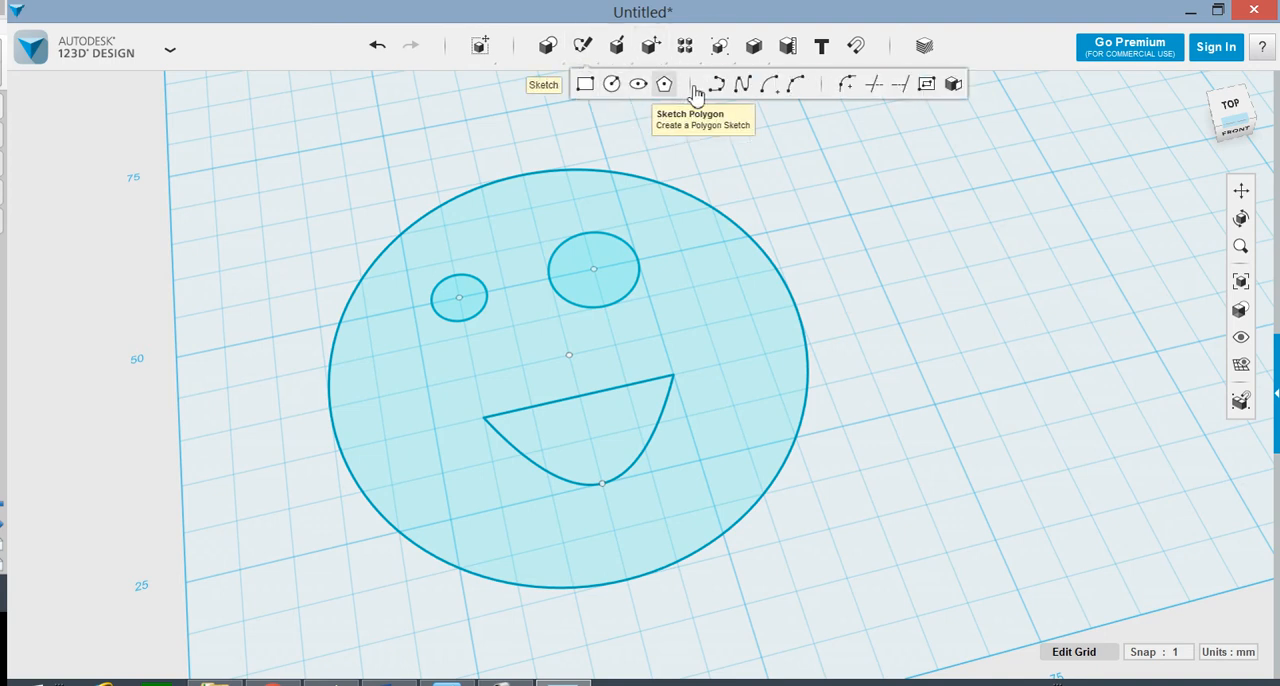
{"action": "left_click", "coordinate": [740, 86]}
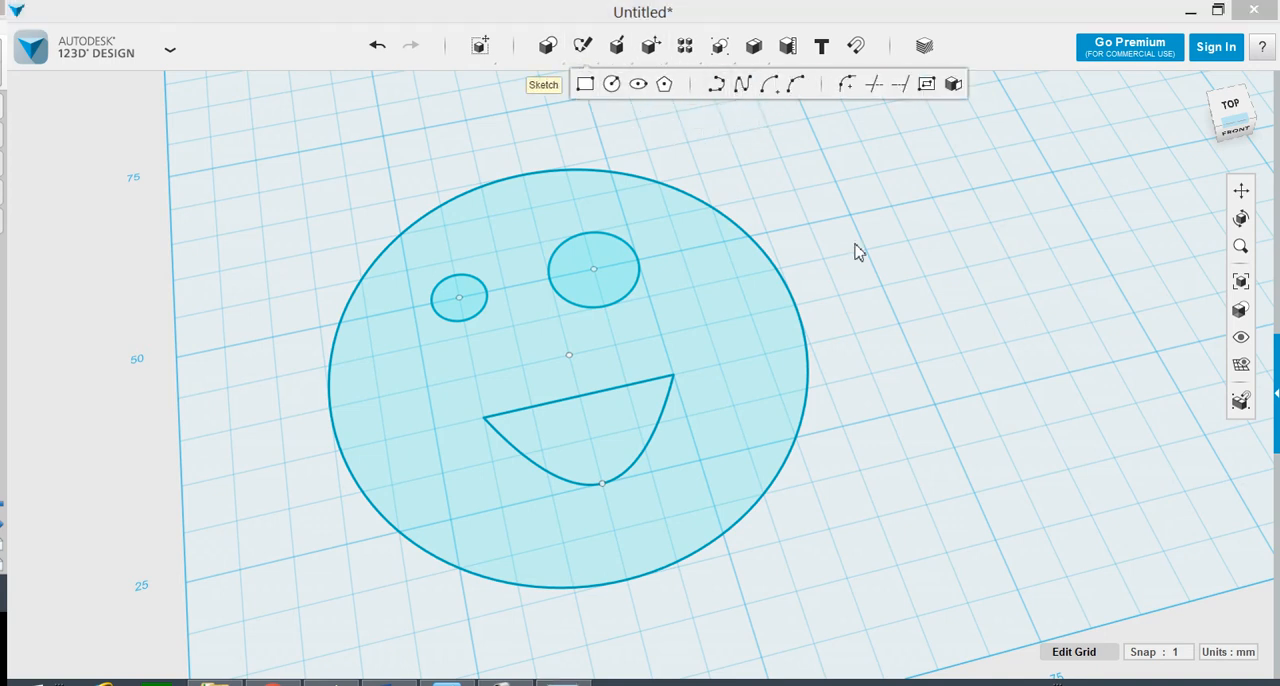
{"action": "left_click", "coordinate": [920, 345]}
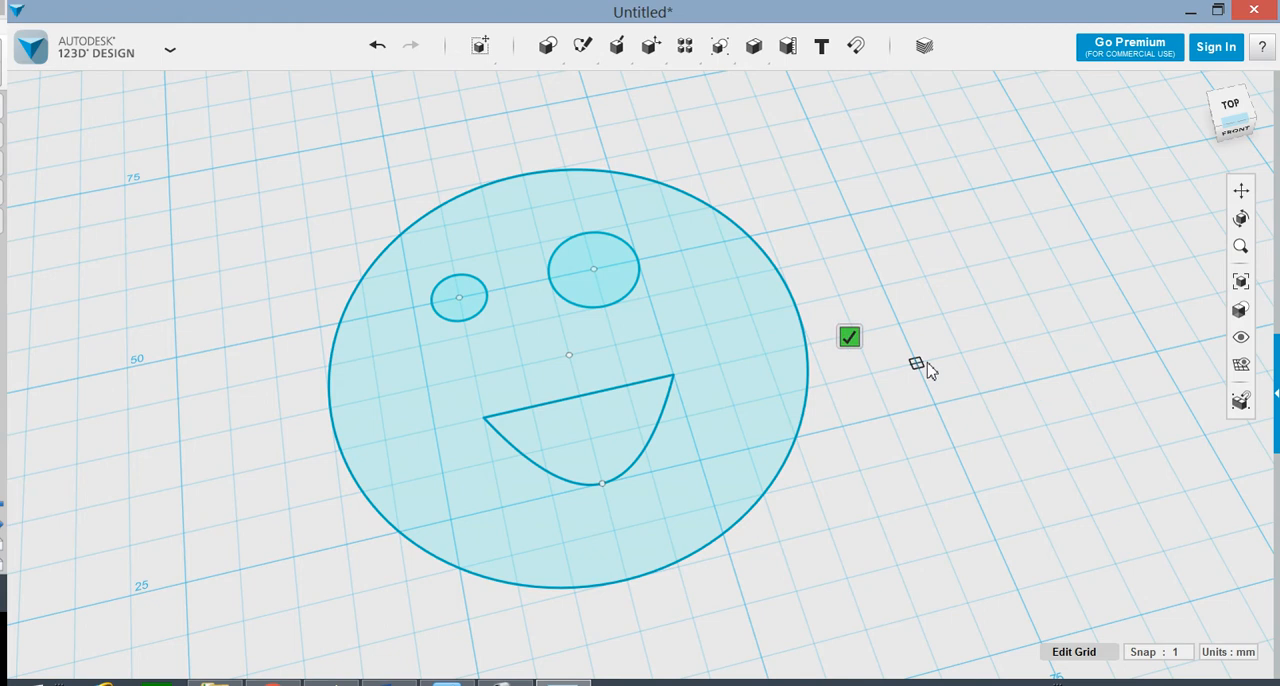
{"action": "left_click", "coordinate": [917, 363]}
{"action": "left_click", "coordinate": [1026, 297]}
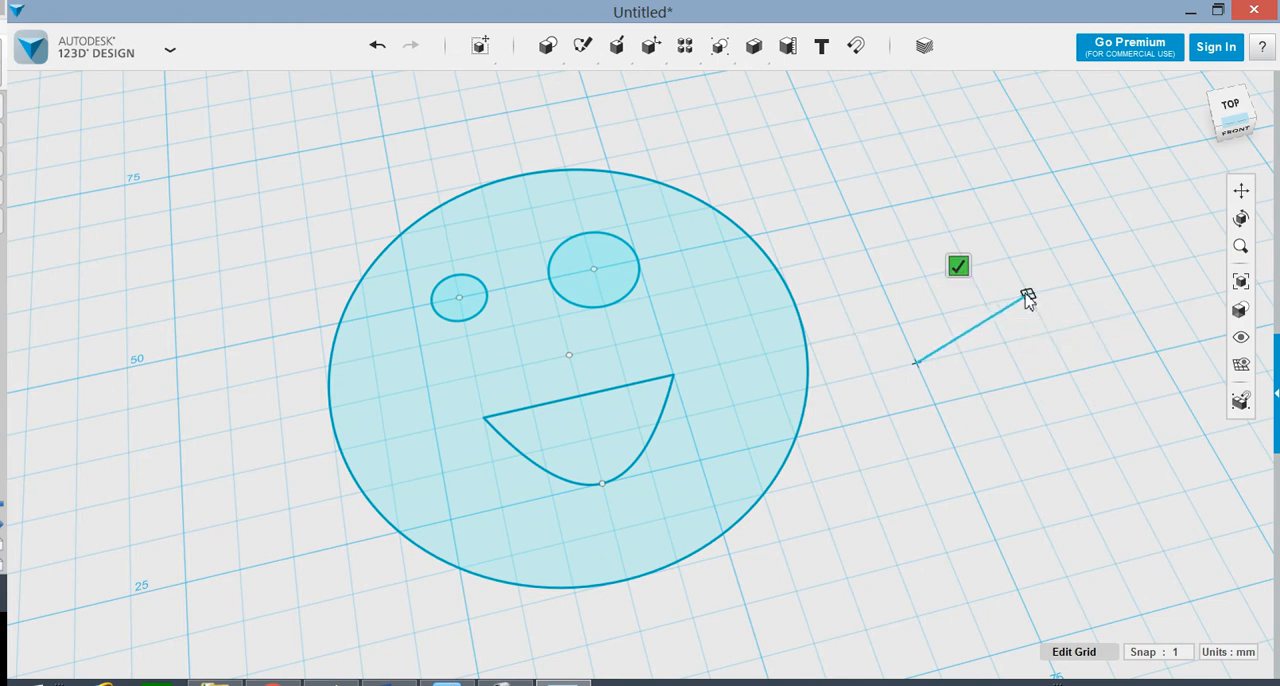
{"action": "left_click", "coordinate": [1133, 314]}
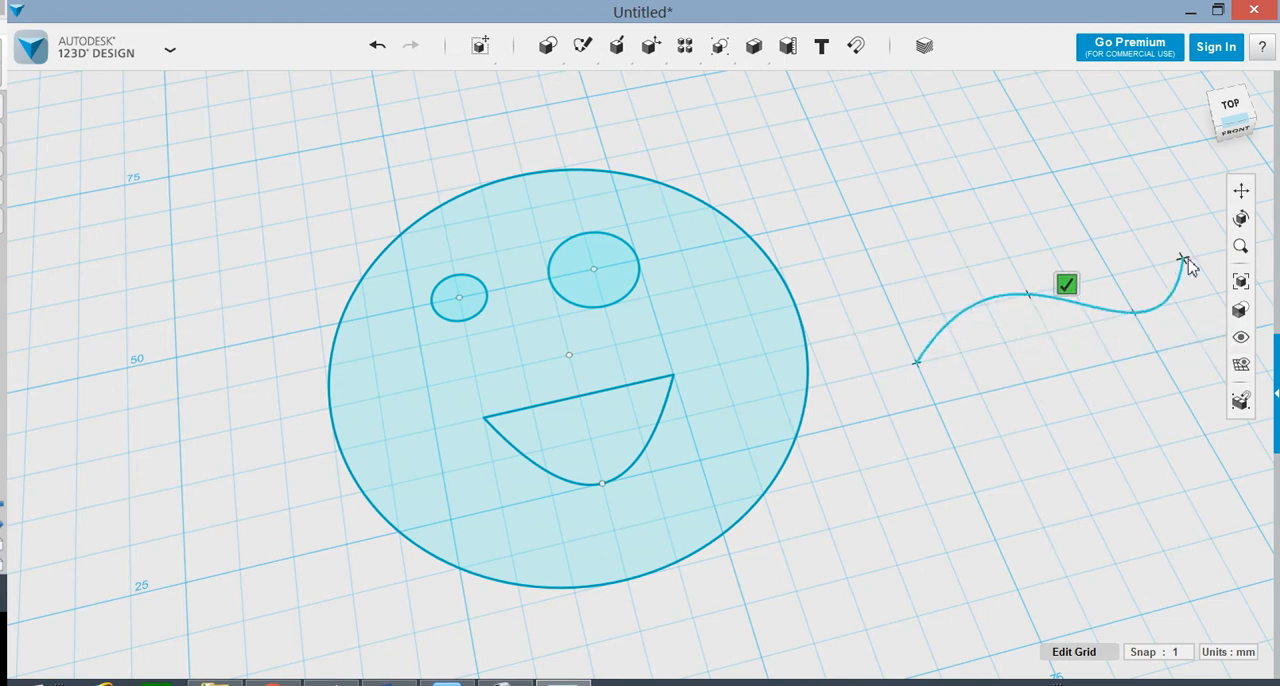
{"action": "left_click", "coordinate": [1186, 258]}
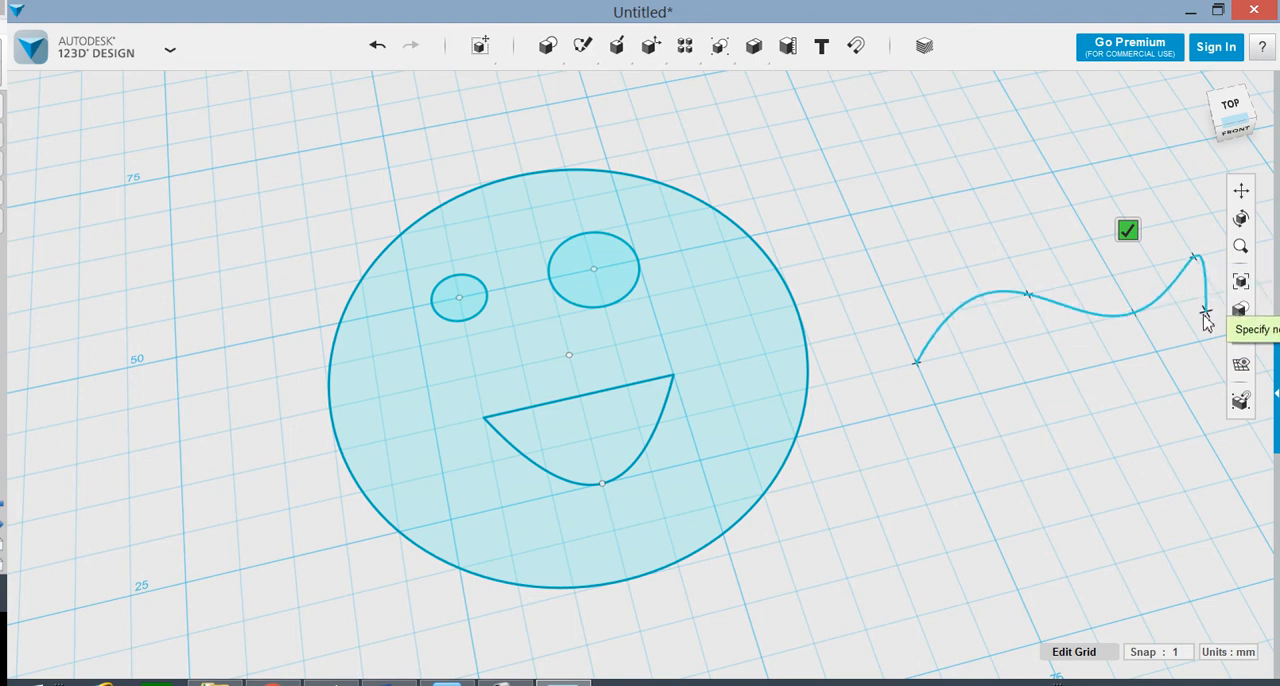
{"action": "left_click", "coordinate": [1127, 232]}
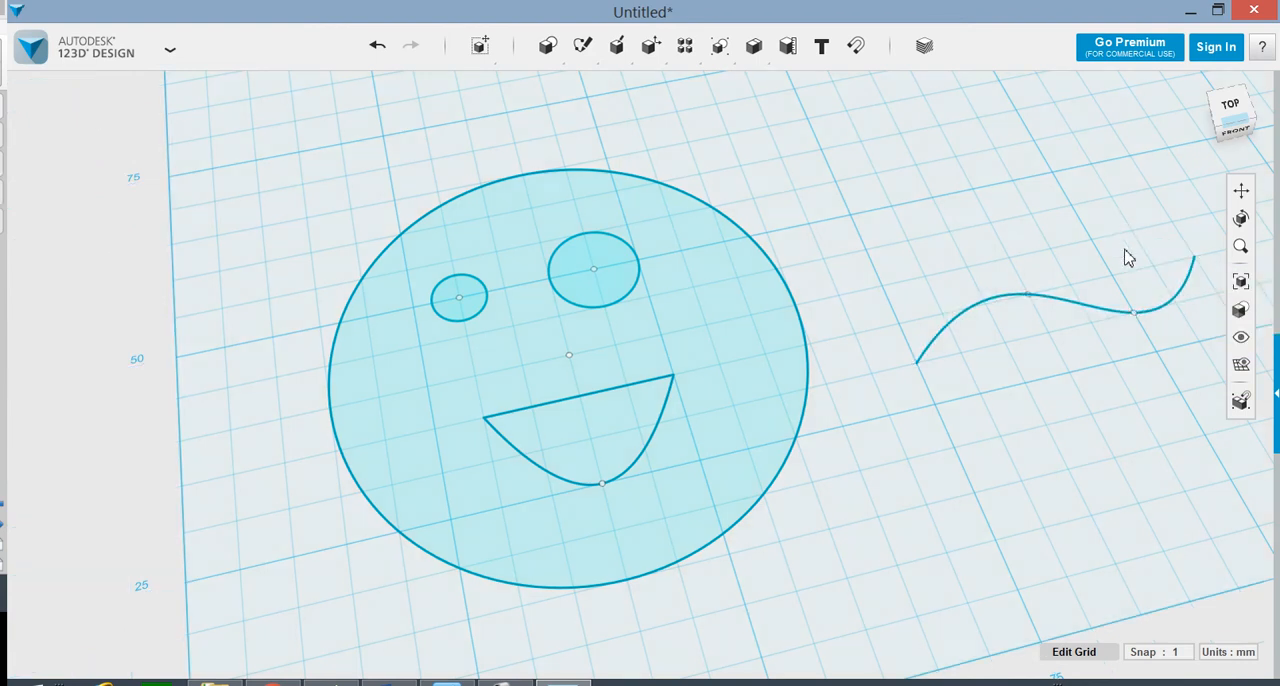
Step: Add a short straight line to the wavy spline's sketch, running diagonally down and right from the spline's left end
{"action": "right_click_drag", "start_coordinate": [1141, 341], "coordinate": [1126, 346]}
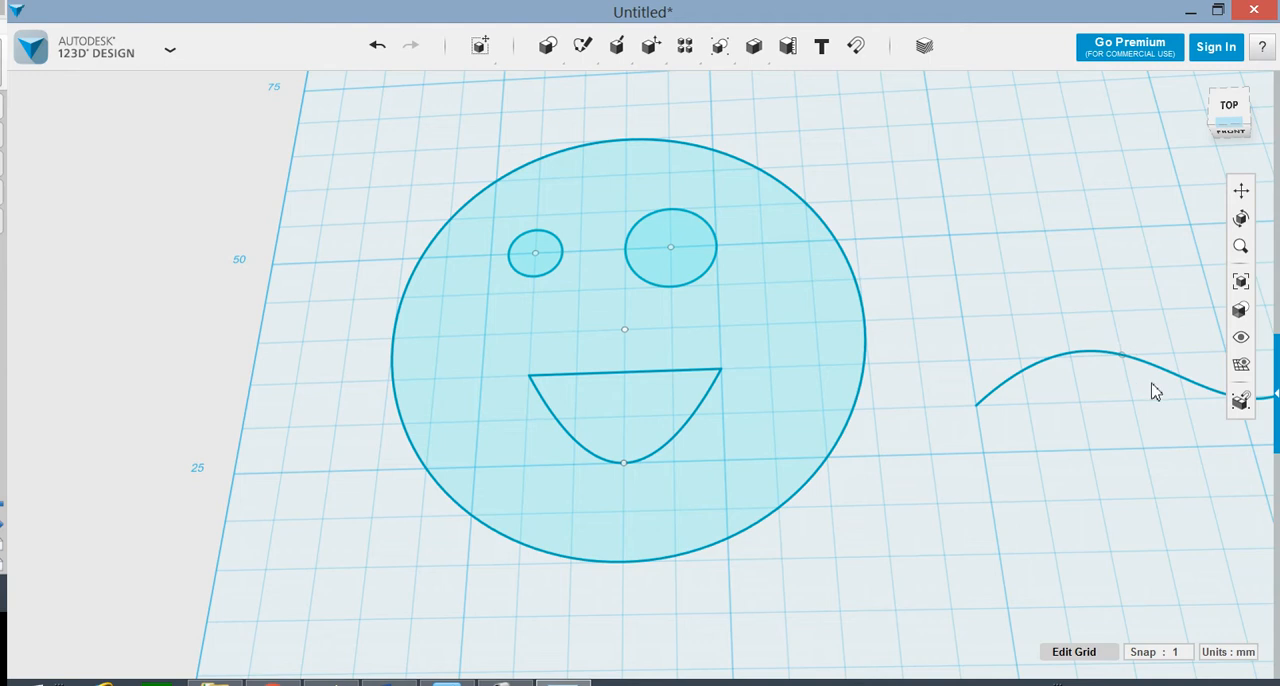
{"action": "middle_click_drag", "start_coordinate": [1147, 384], "coordinate": [811, 401]}
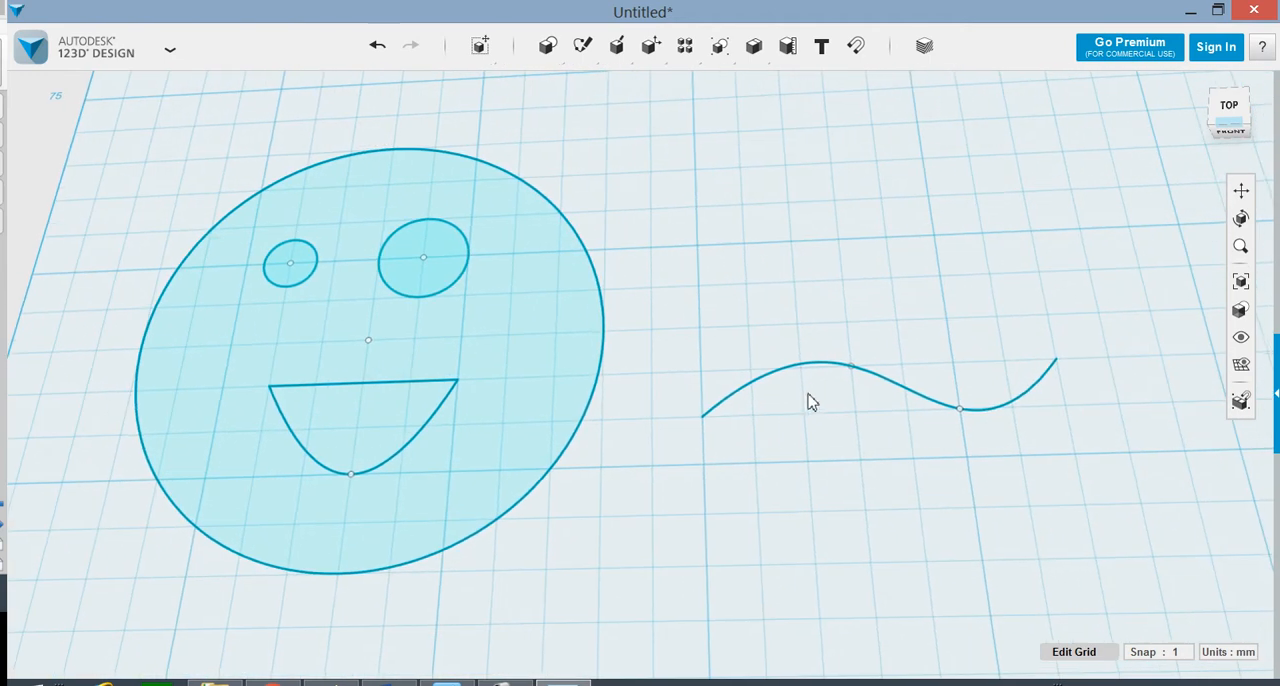
{"action": "mouse_move", "coordinate": [580, 54]}
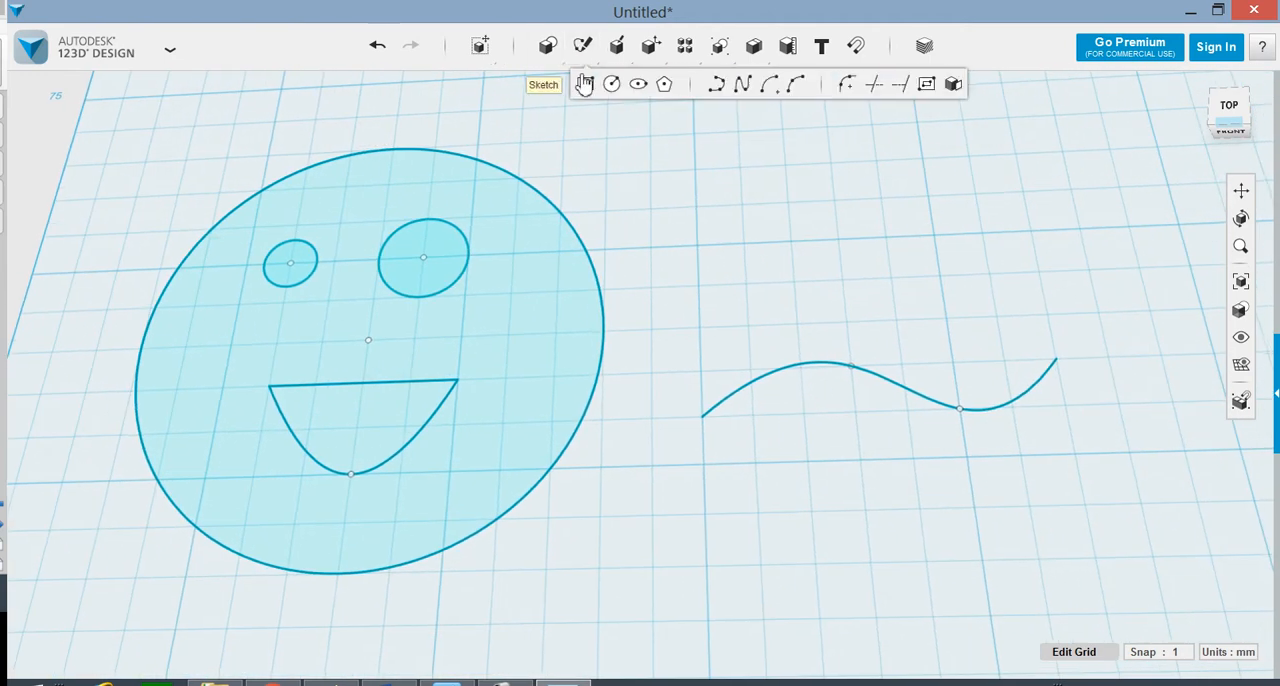
{"action": "left_click", "coordinate": [719, 88]}
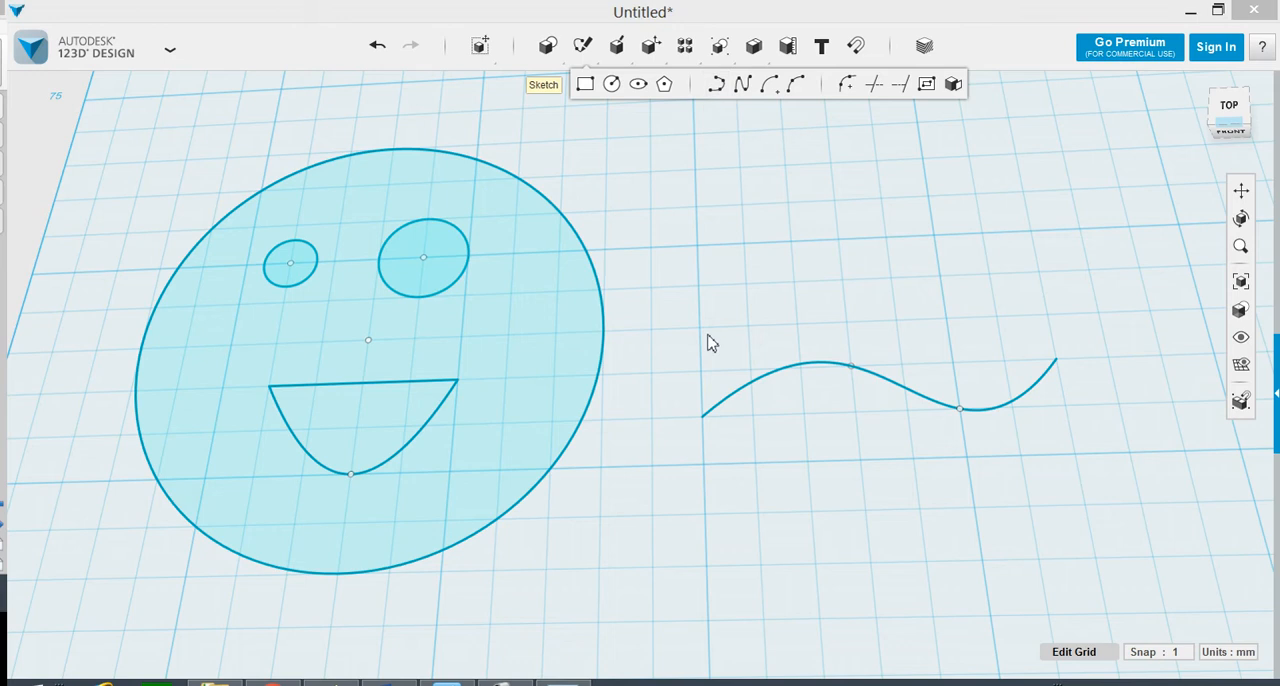
{"action": "left_click", "coordinate": [706, 426]}
{"action": "left_click", "coordinate": [703, 418]}
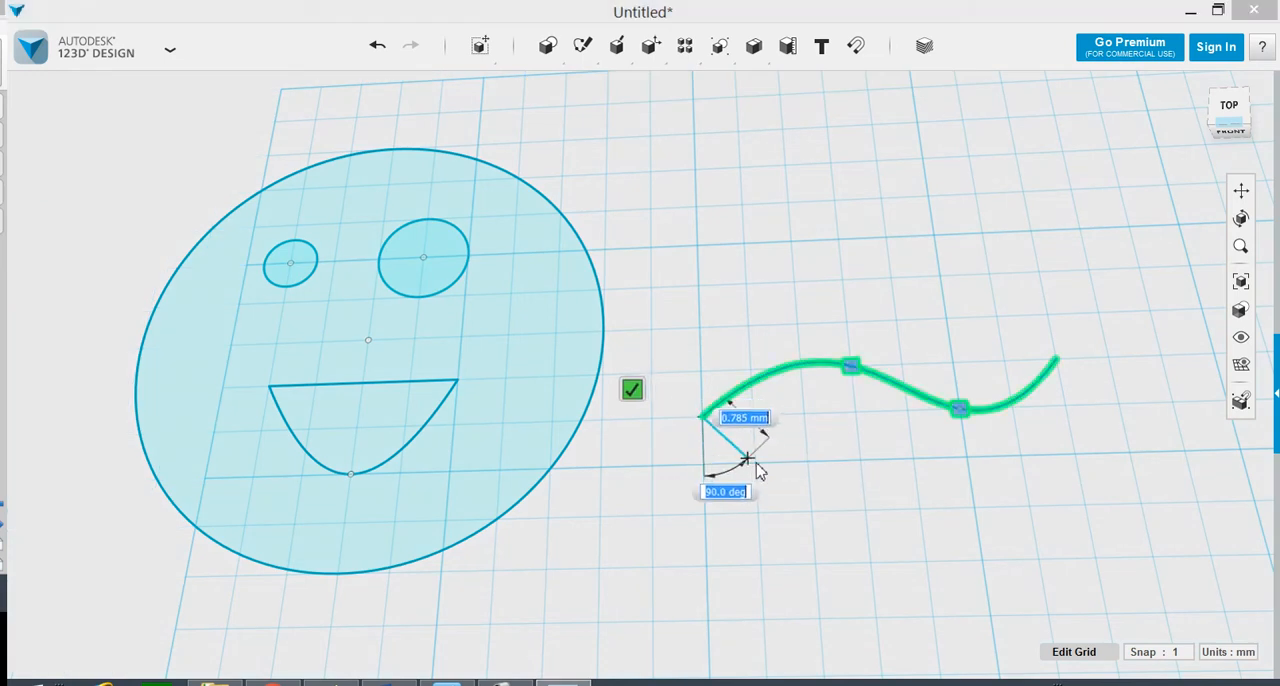
{"action": "left_click", "coordinate": [755, 463]}
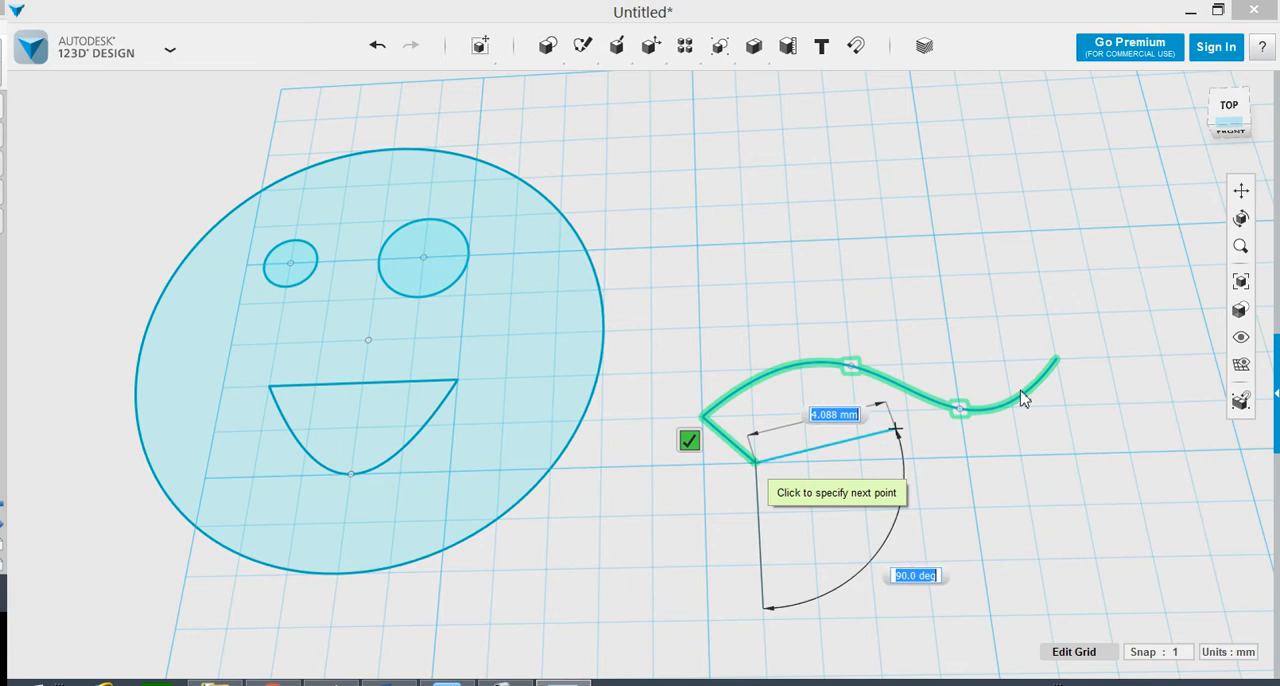
{"action": "left_click", "coordinate": [689, 440]}
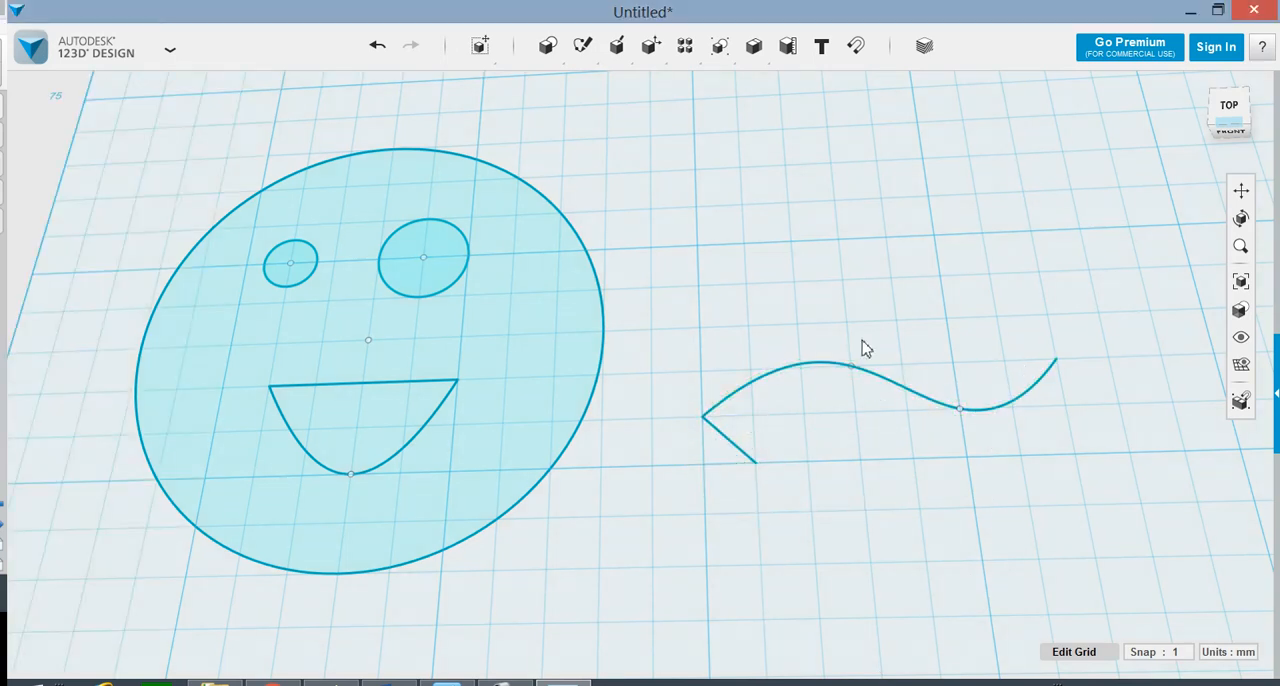
Step: Add a matching short diagonal line to the same sketch, running down and right from the spline's right end
{"action": "mouse_move", "coordinate": [585, 48]}
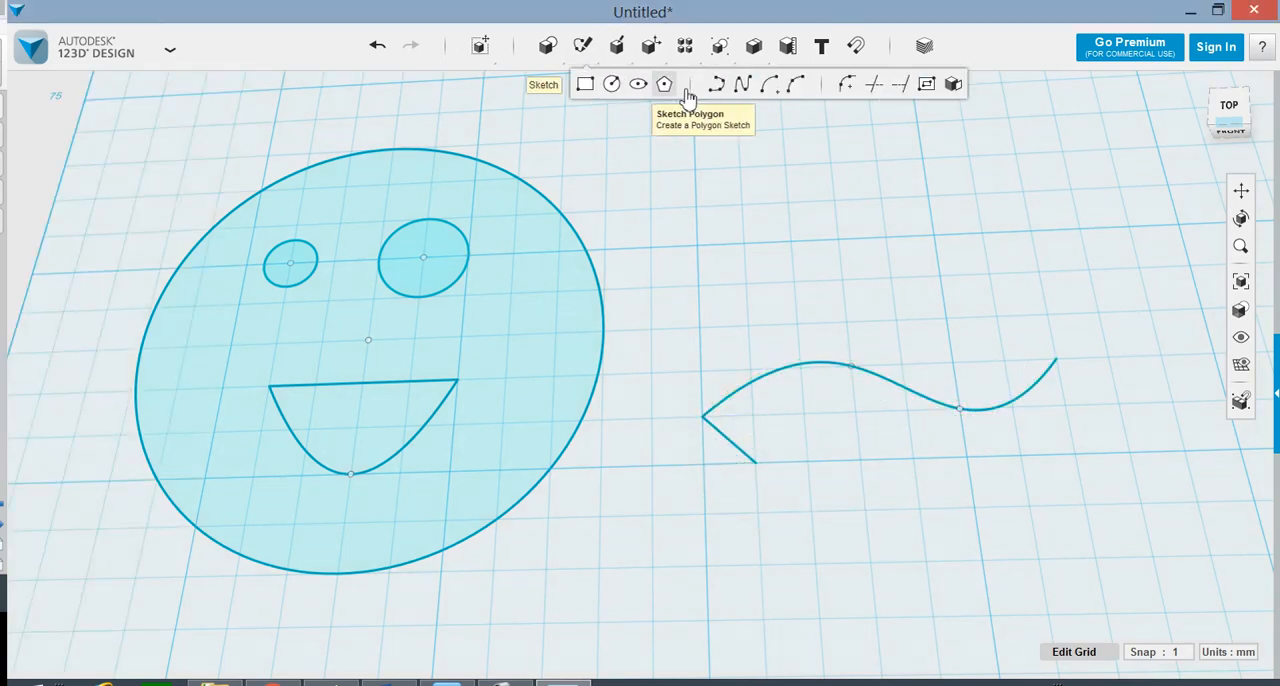
{"action": "left_click", "coordinate": [1057, 368]}
{"action": "left_click", "coordinate": [1056, 360]}
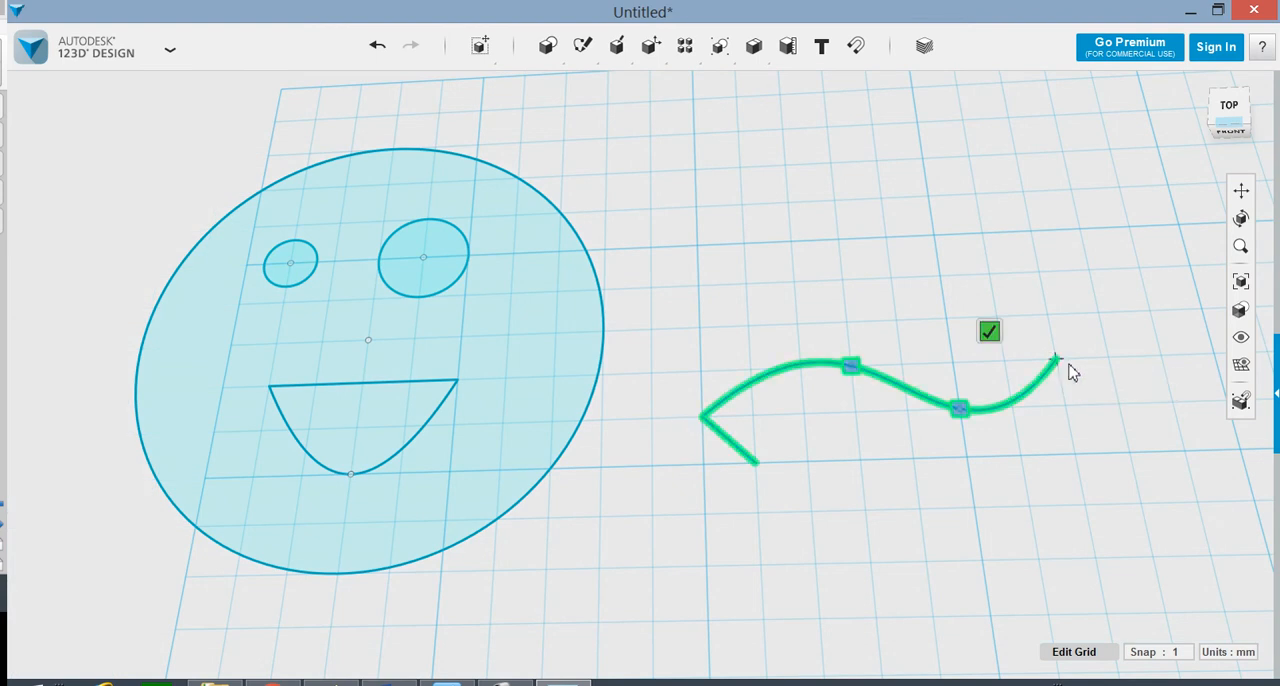
{"action": "left_click", "coordinate": [1118, 403]}
{"action": "left_click", "coordinate": [1049, 375]}
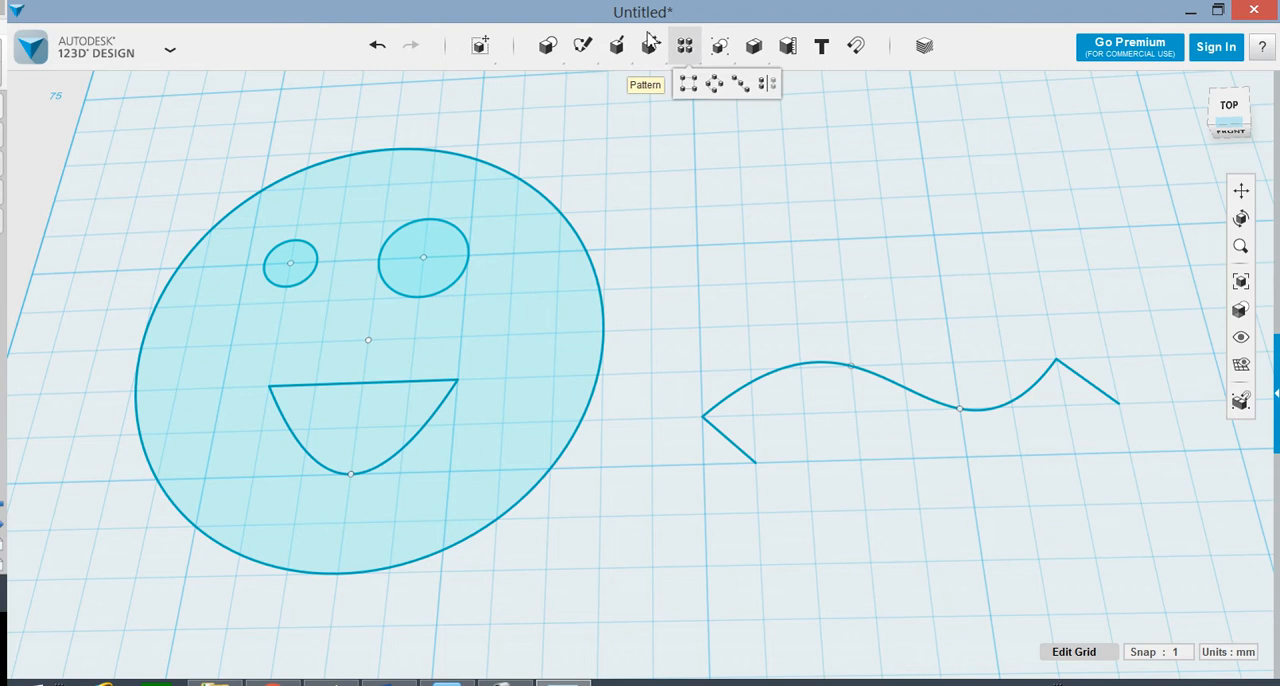
Step: Close the wavy band with a second spline from one short line's free end through two points to the other's, following the upper curve
{"action": "mouse_move", "coordinate": [617, 50]}
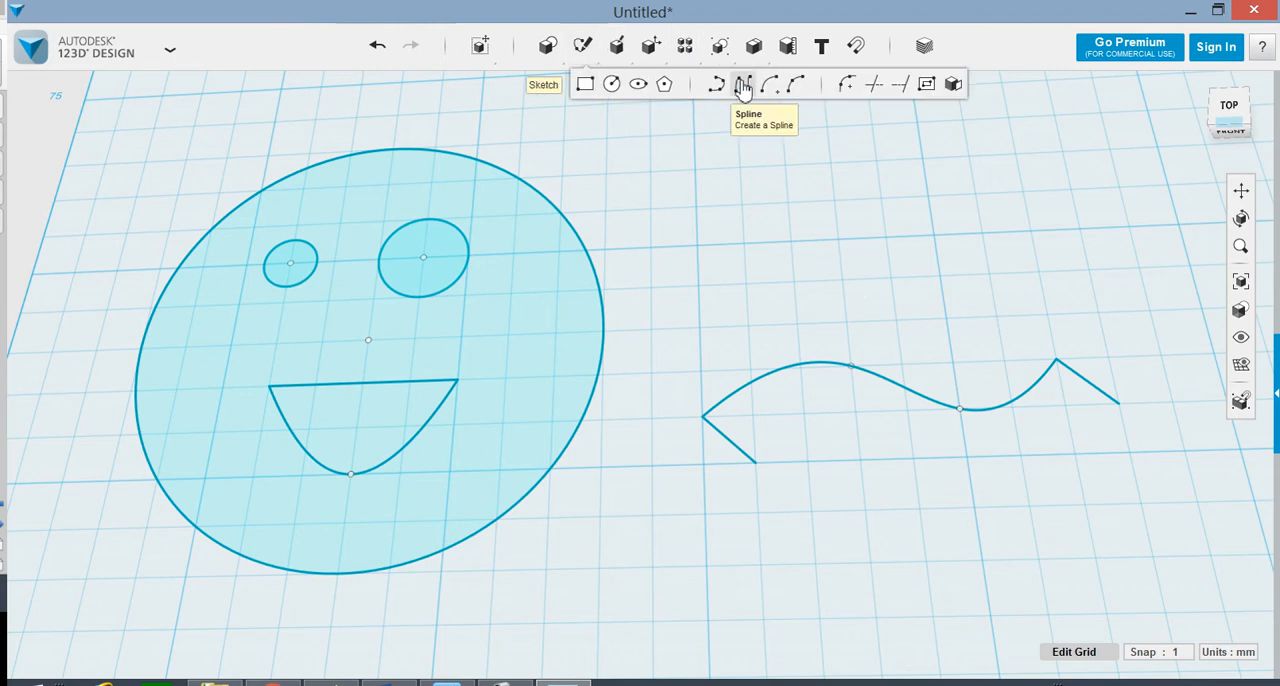
{"action": "left_click", "coordinate": [762, 468]}
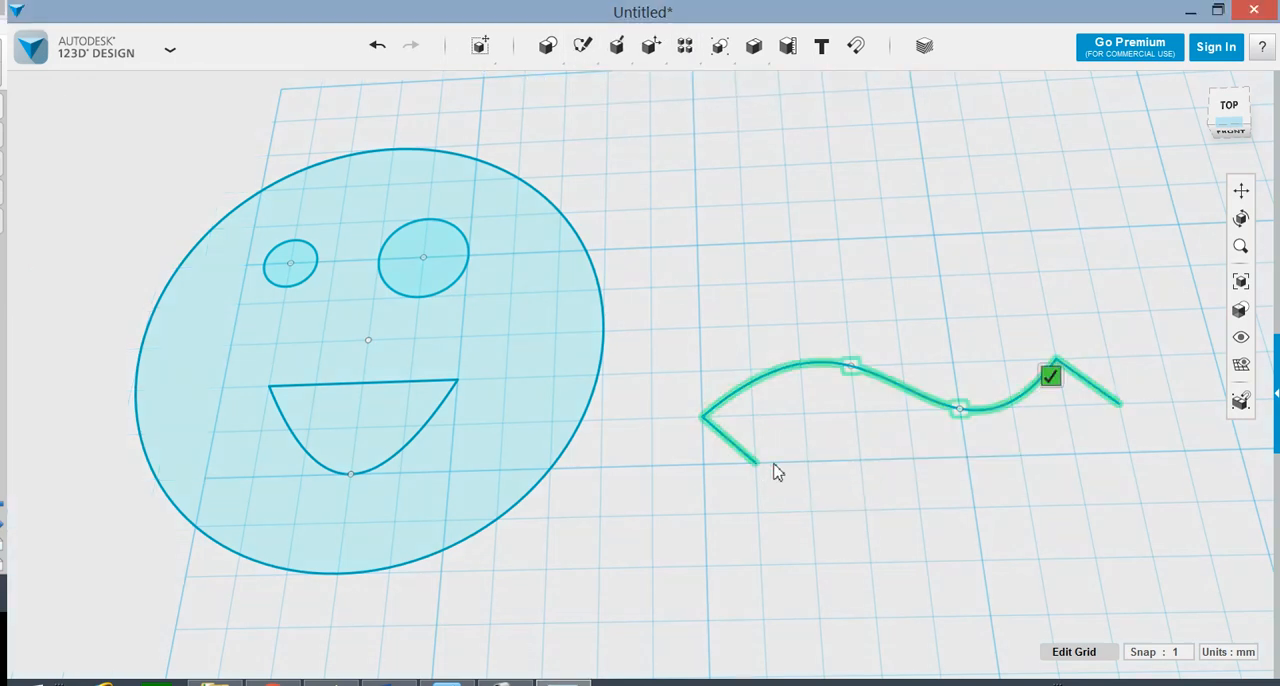
{"action": "left_click", "coordinate": [756, 464]}
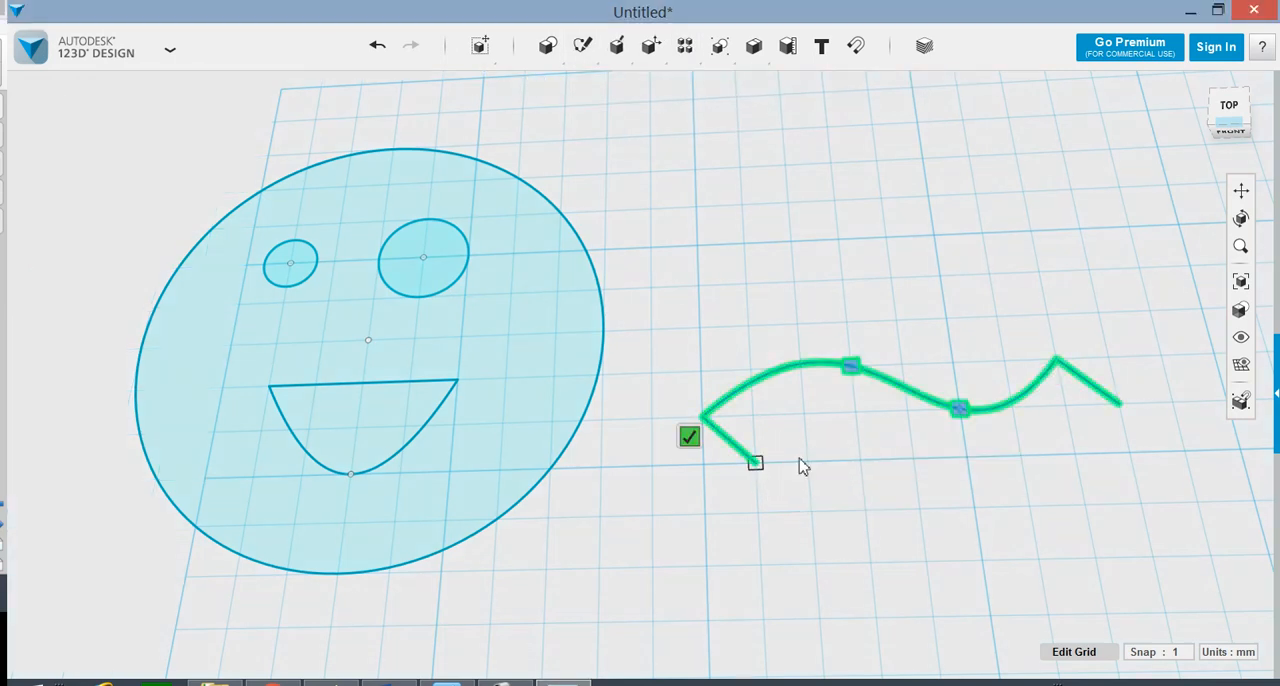
{"action": "left_click", "coordinate": [855, 412]}
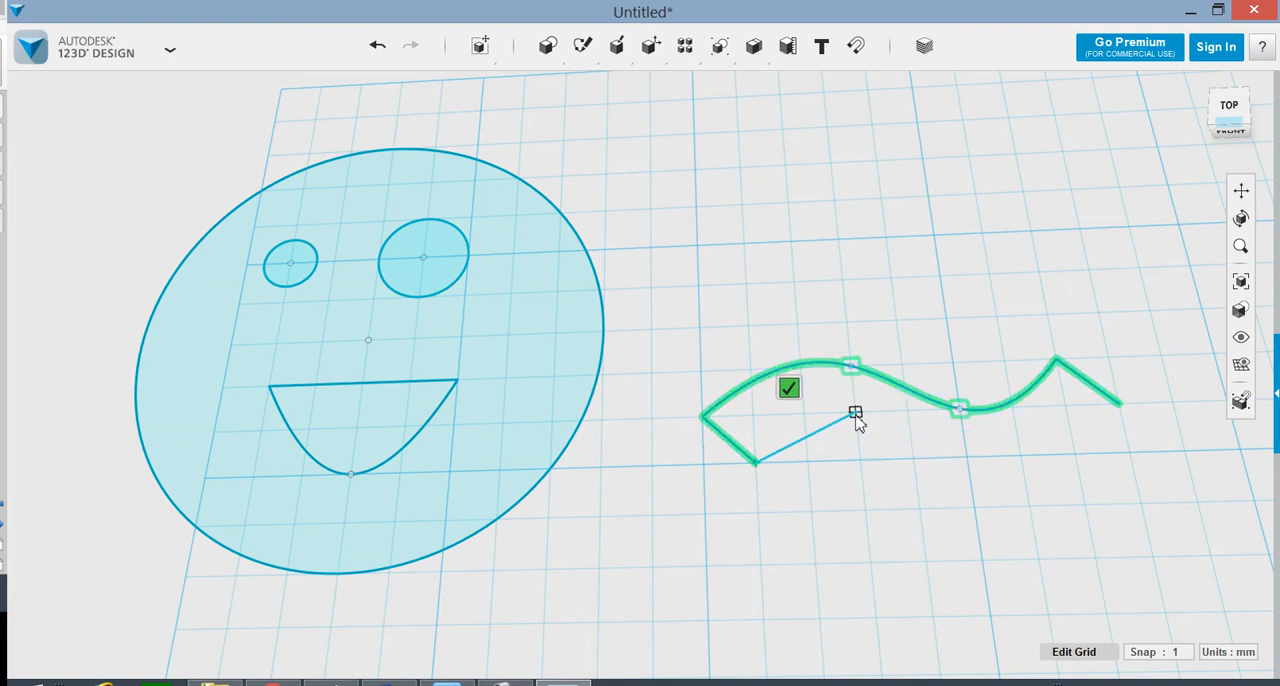
{"action": "left_click", "coordinate": [977, 481]}
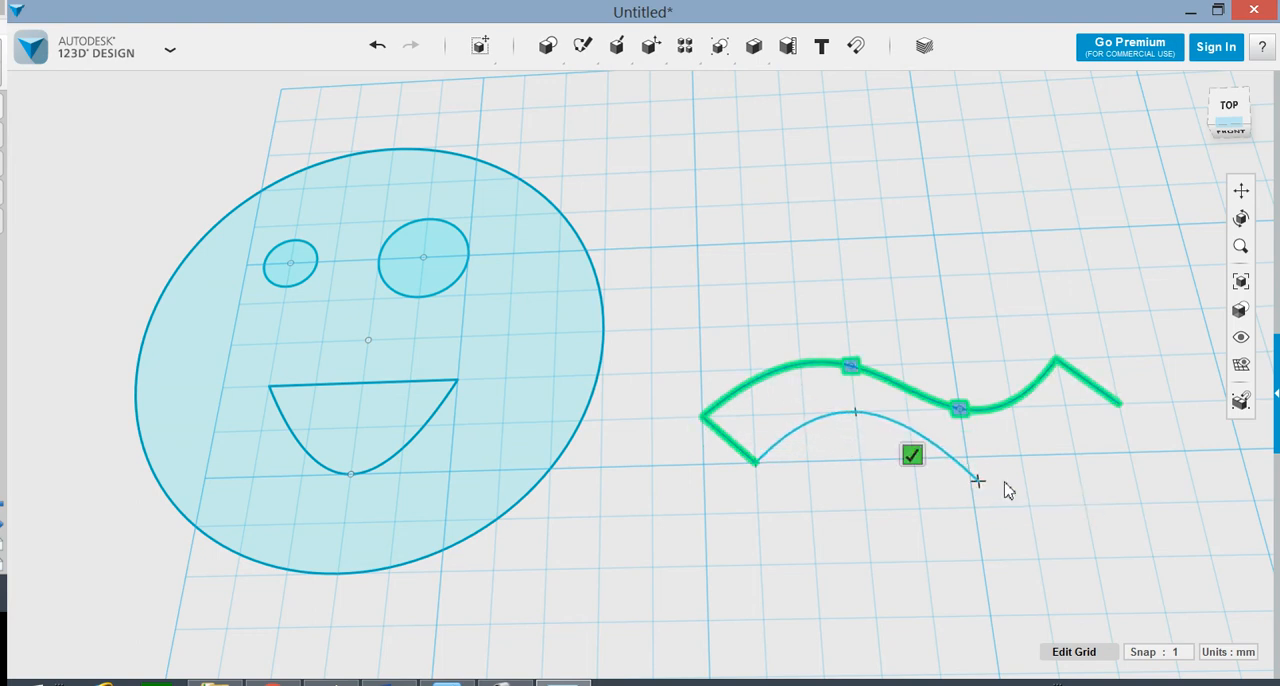
{"action": "left_click", "coordinate": [1119, 405]}
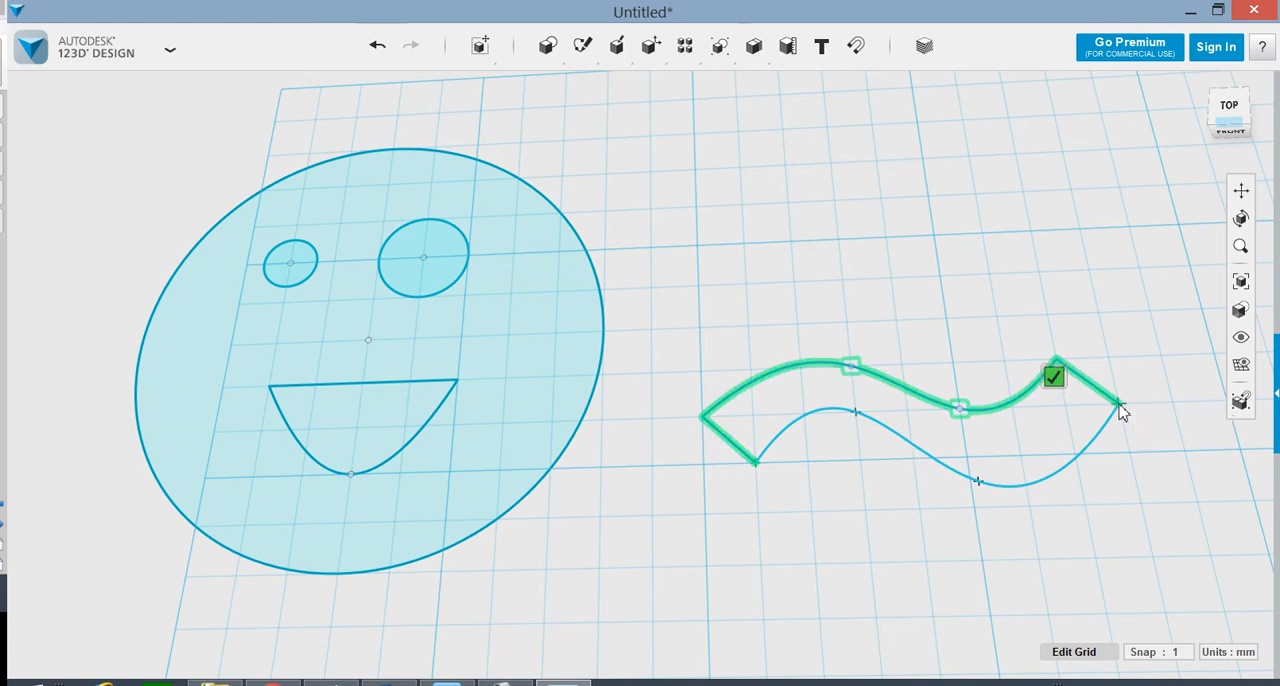
{"action": "left_click", "coordinate": [1054, 377]}
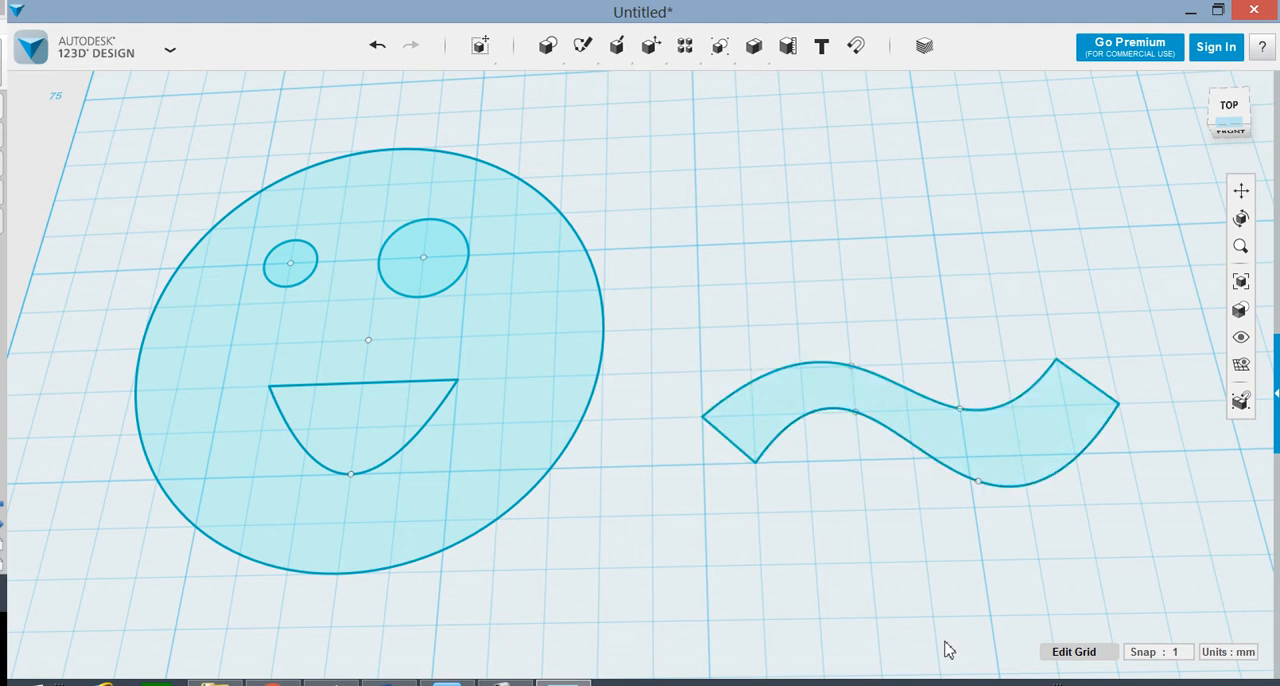
Step: Extrude the face's mouth profile 5 mm
{"action": "left_click", "coordinate": [371, 412]}
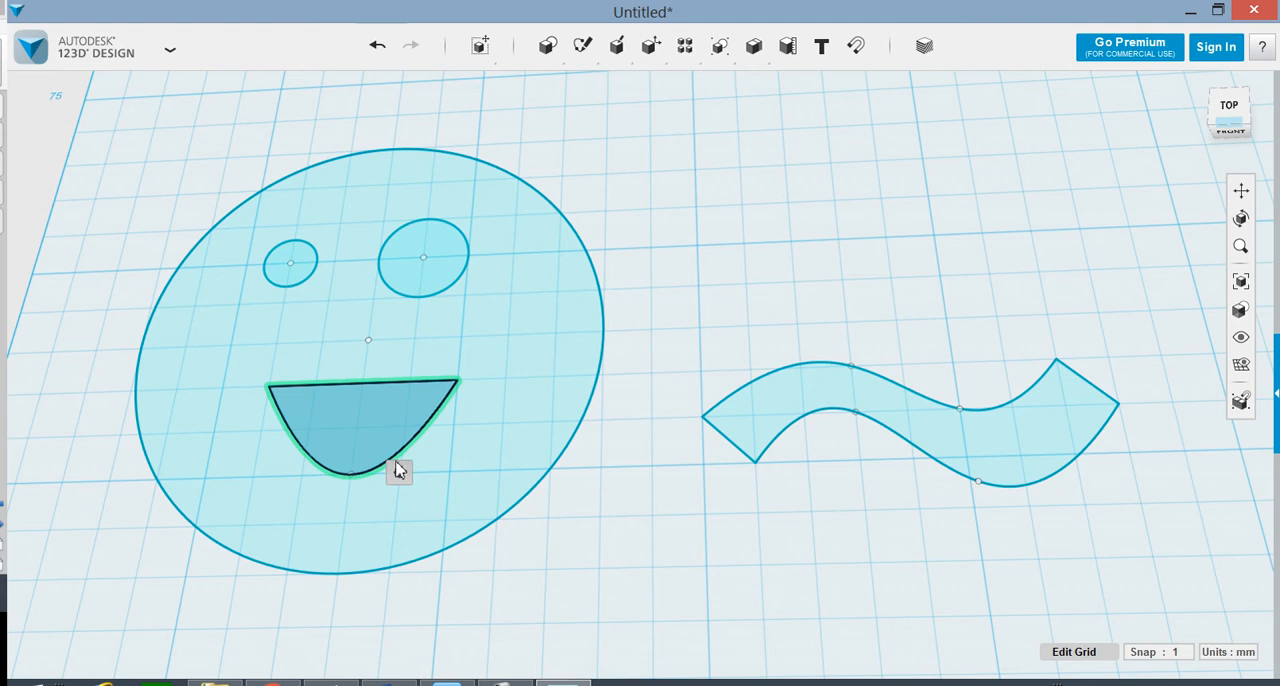
{"action": "mouse_move", "coordinate": [402, 476]}
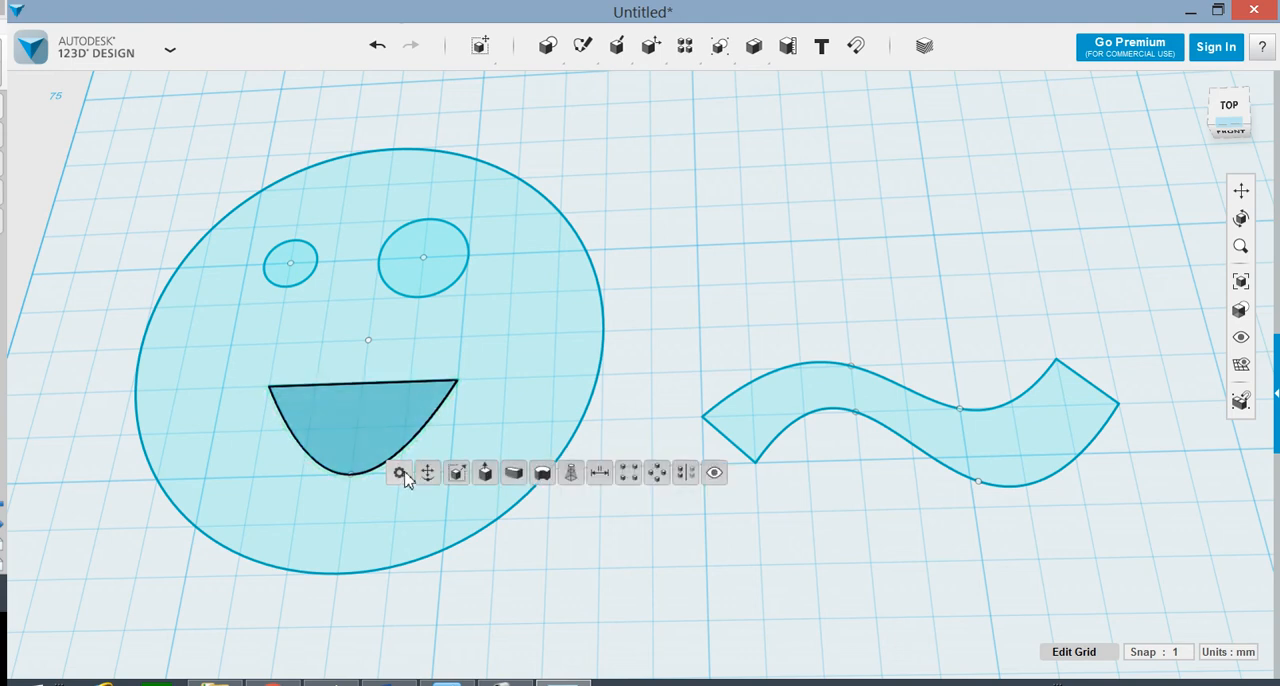
{"action": "left_click", "coordinate": [485, 474]}
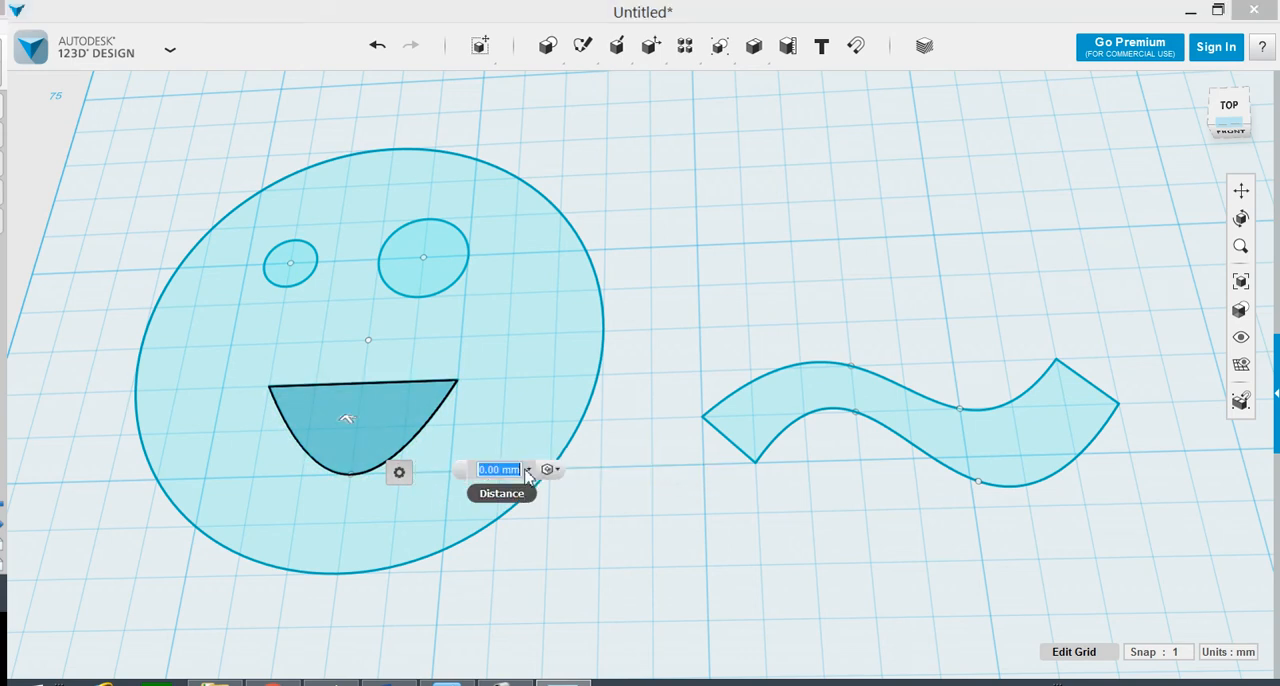
{"action": "type", "text": "5"}
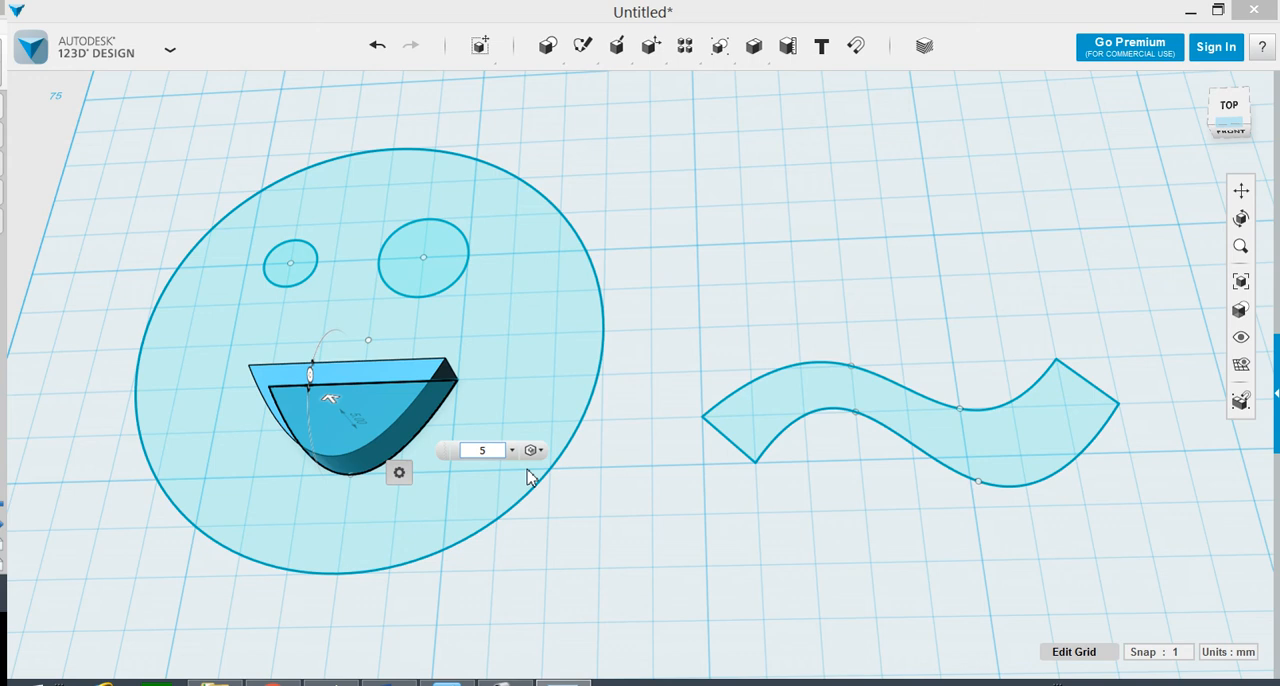
{"action": "key", "text": "Return"}
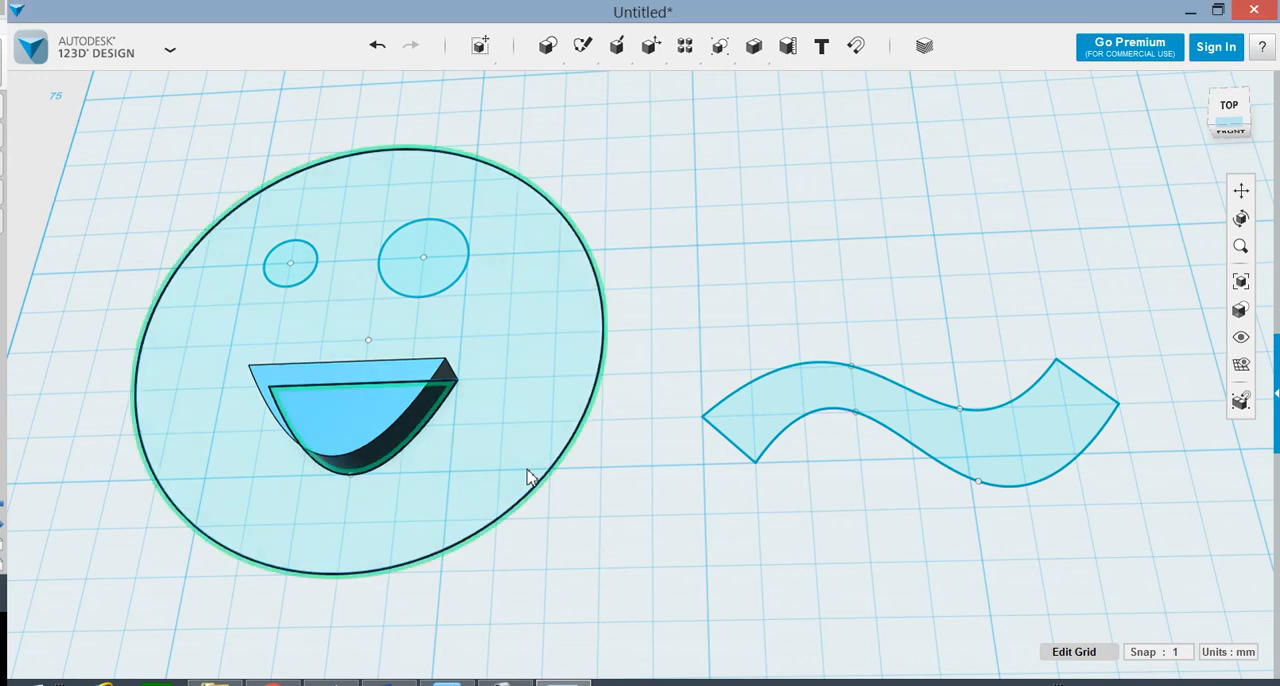
Step: Extrude both eye profiles together 5 mm
{"action": "left_click", "coordinate": [305, 263]}
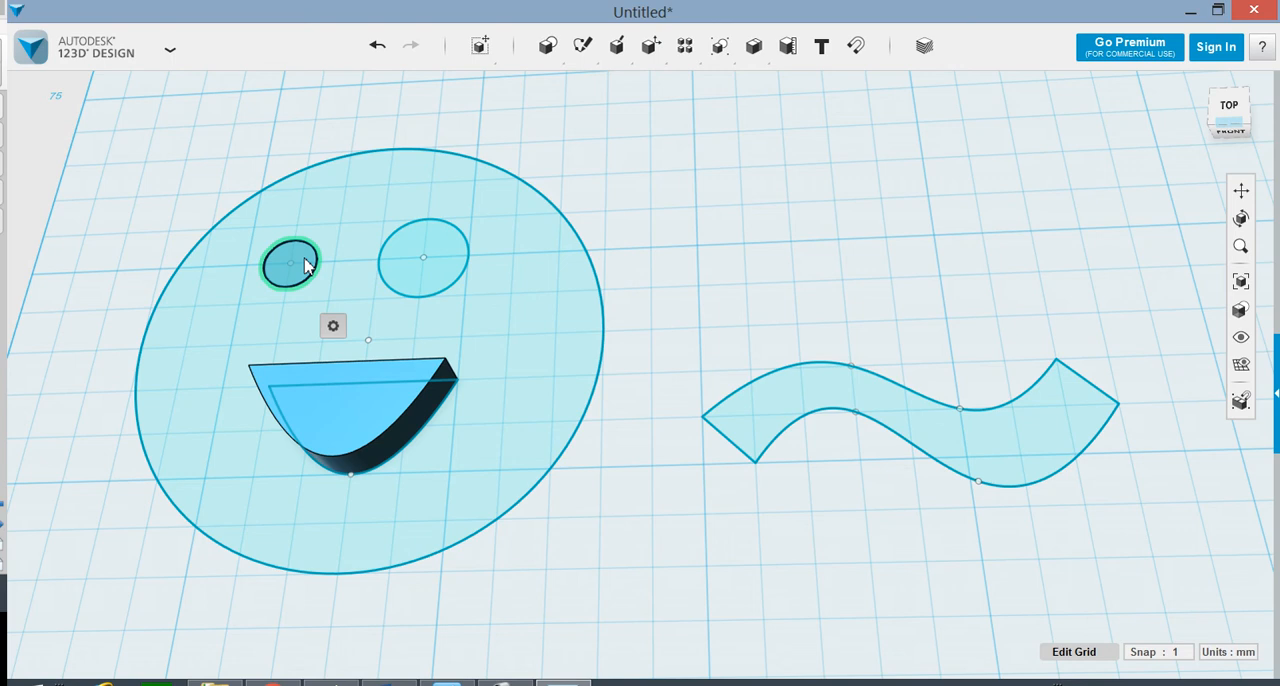
{"action": "left_click", "coordinate": [447, 265], "text": "shift"}
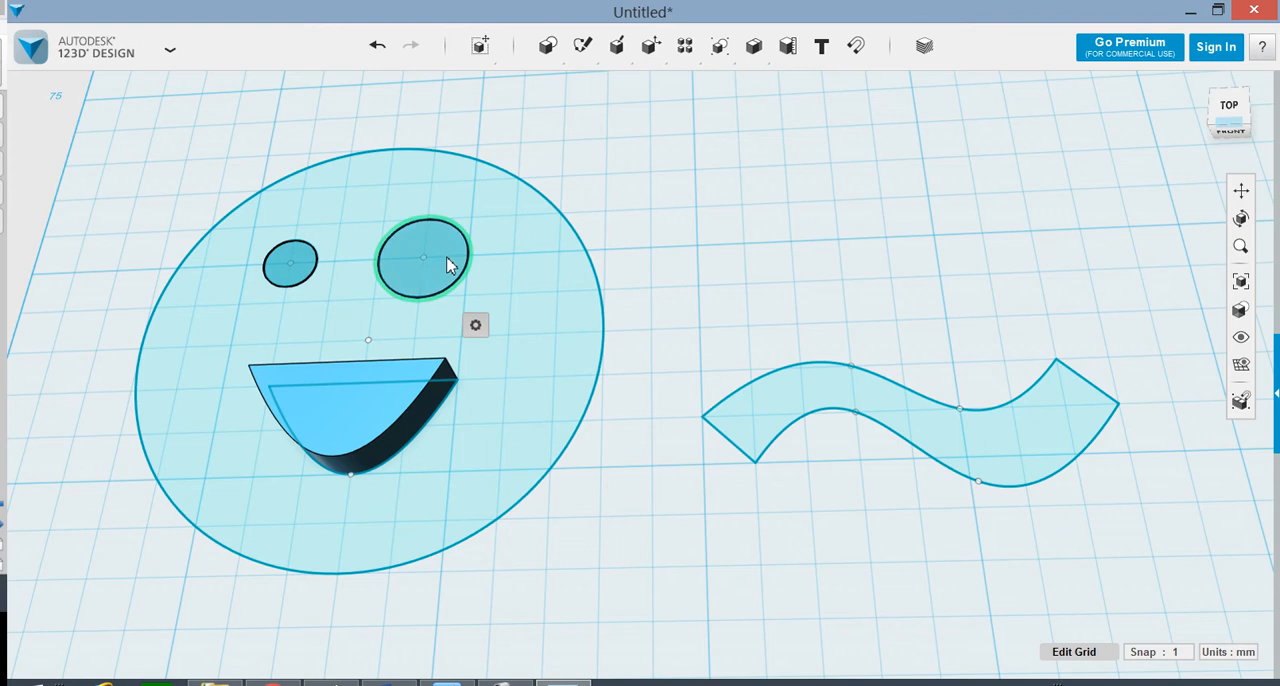
{"action": "mouse_move", "coordinate": [476, 325]}
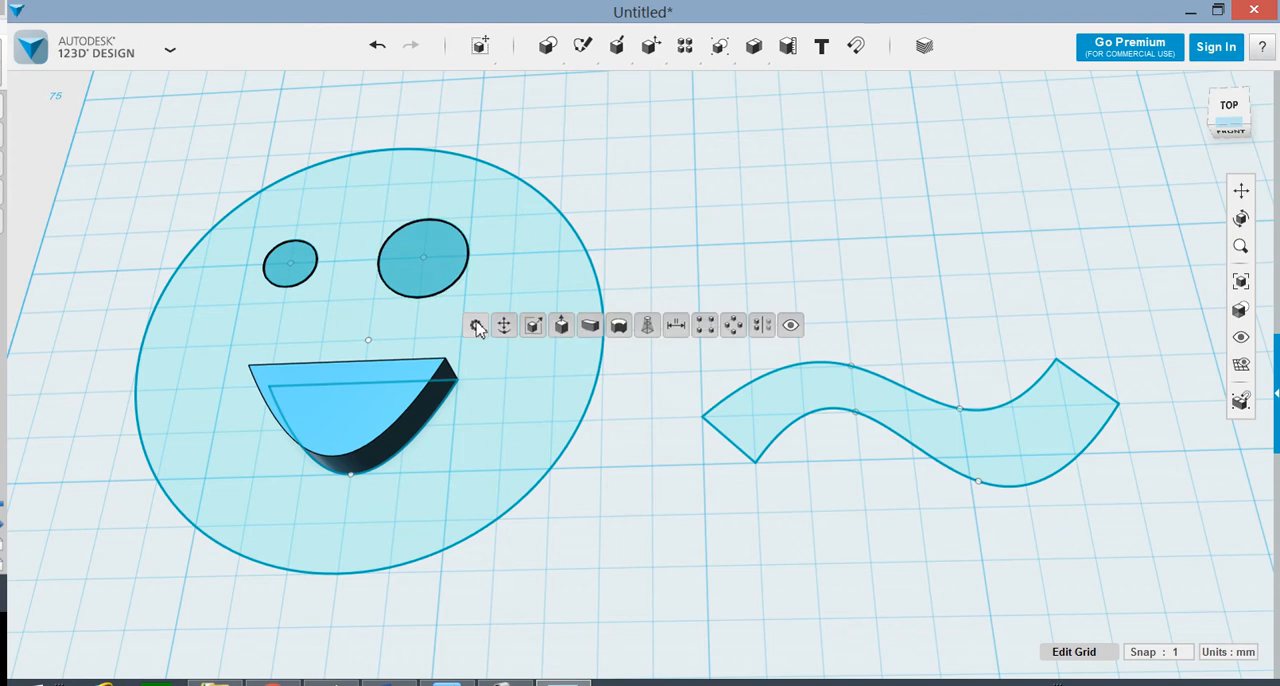
{"action": "left_click", "coordinate": [562, 326]}
{"action": "type", "text": "5"}
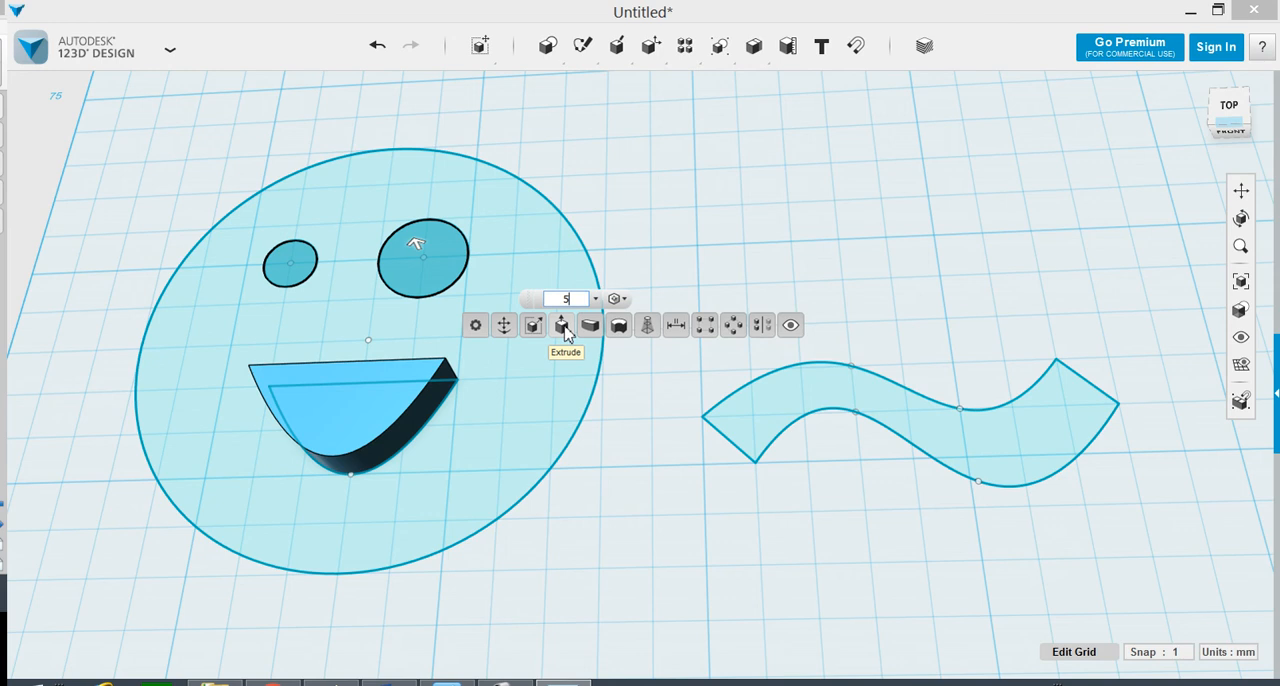
{"action": "key", "text": "Return"}
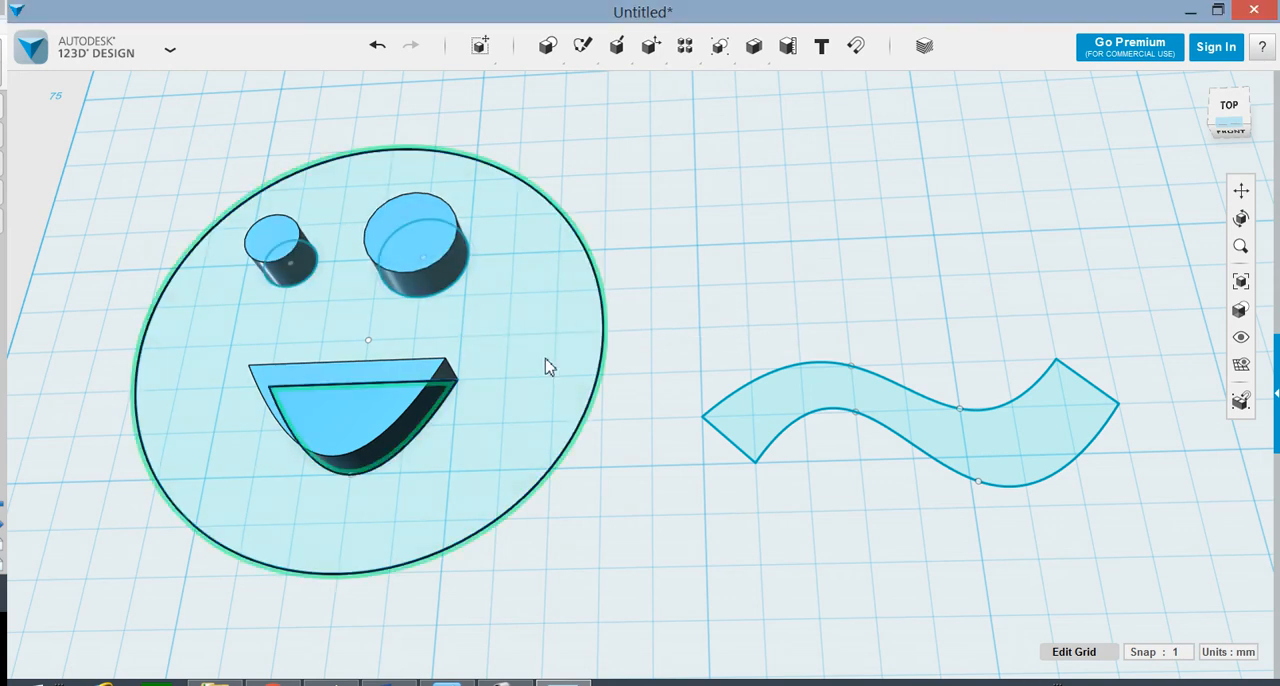
Step: Extrude the face's circular profile 3 mm
{"action": "left_click", "coordinate": [576, 365]}
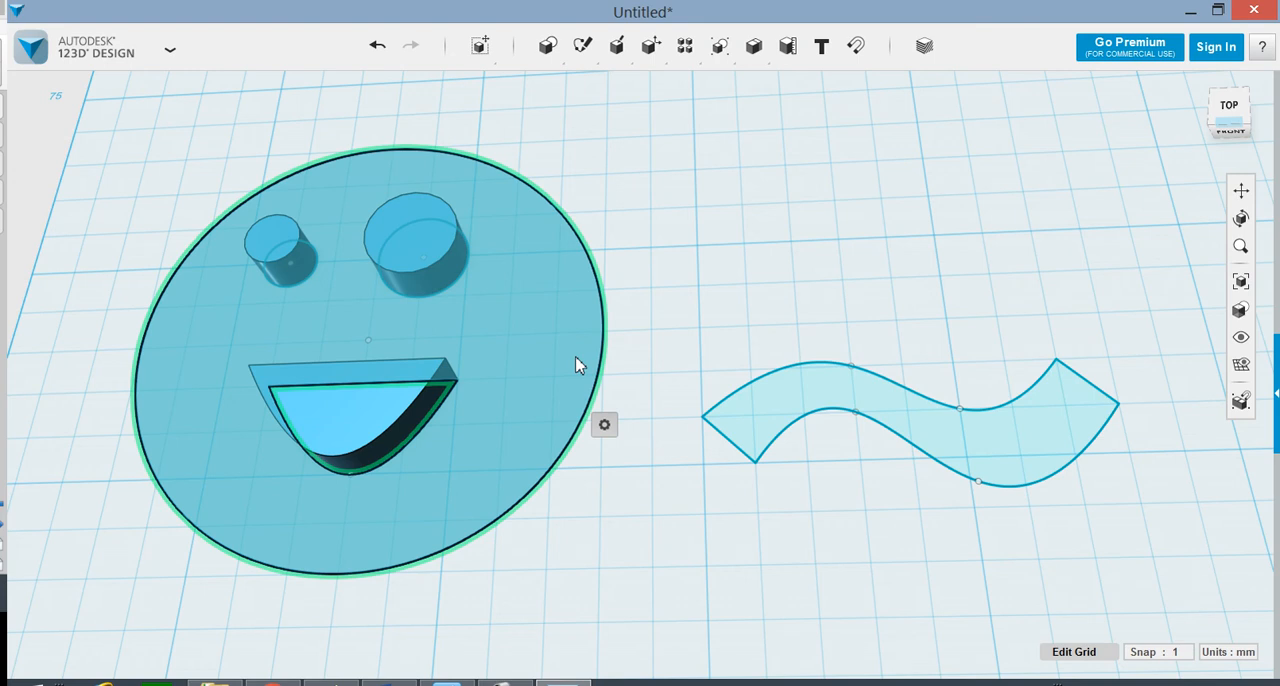
{"action": "mouse_move", "coordinate": [604, 426]}
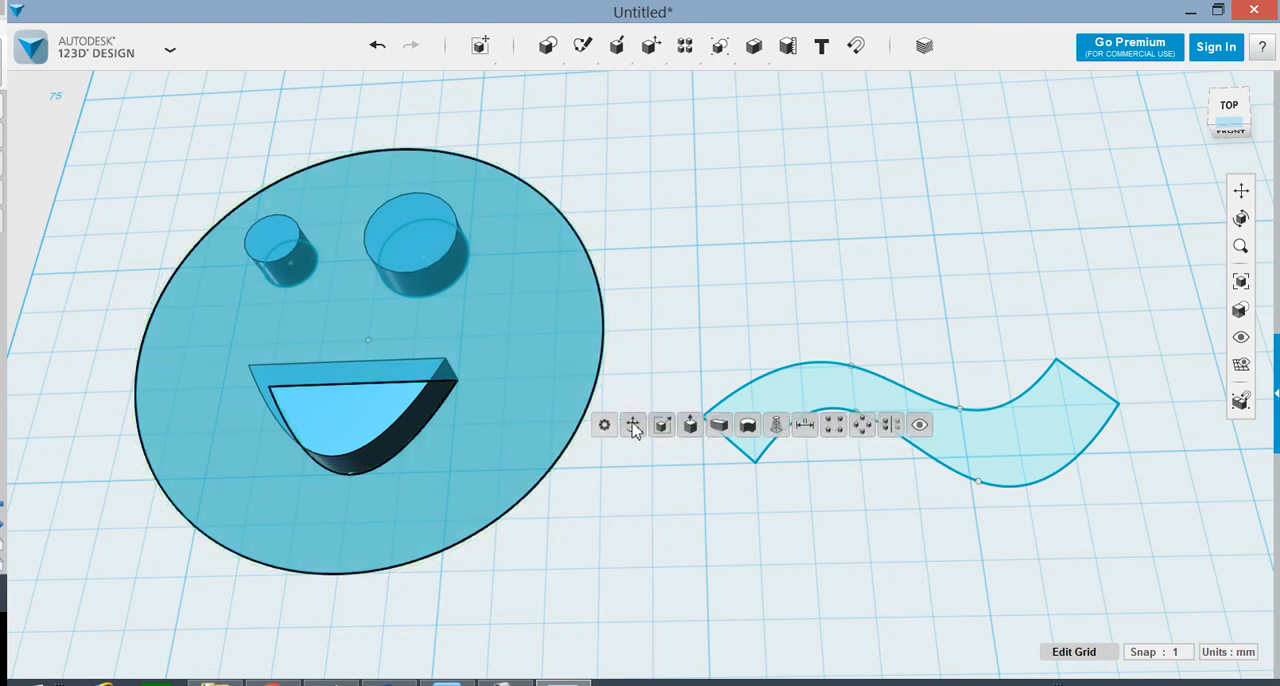
{"action": "left_click", "coordinate": [689, 426]}
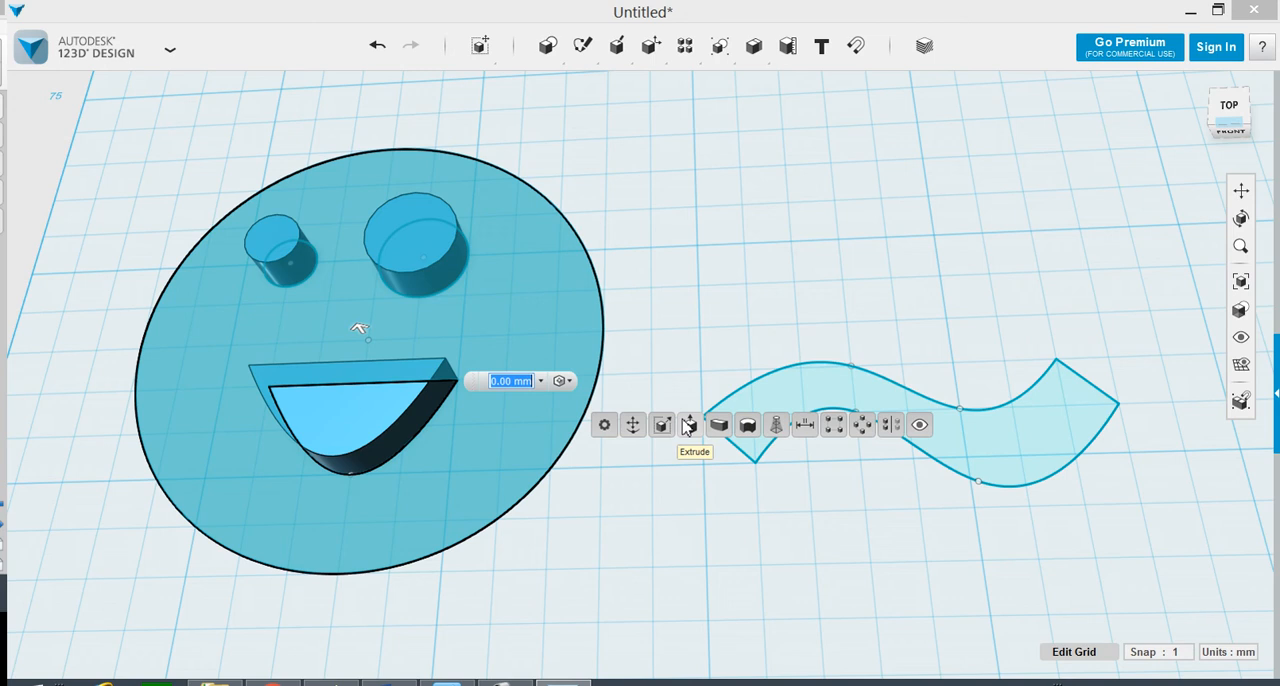
{"action": "type", "text": "3"}
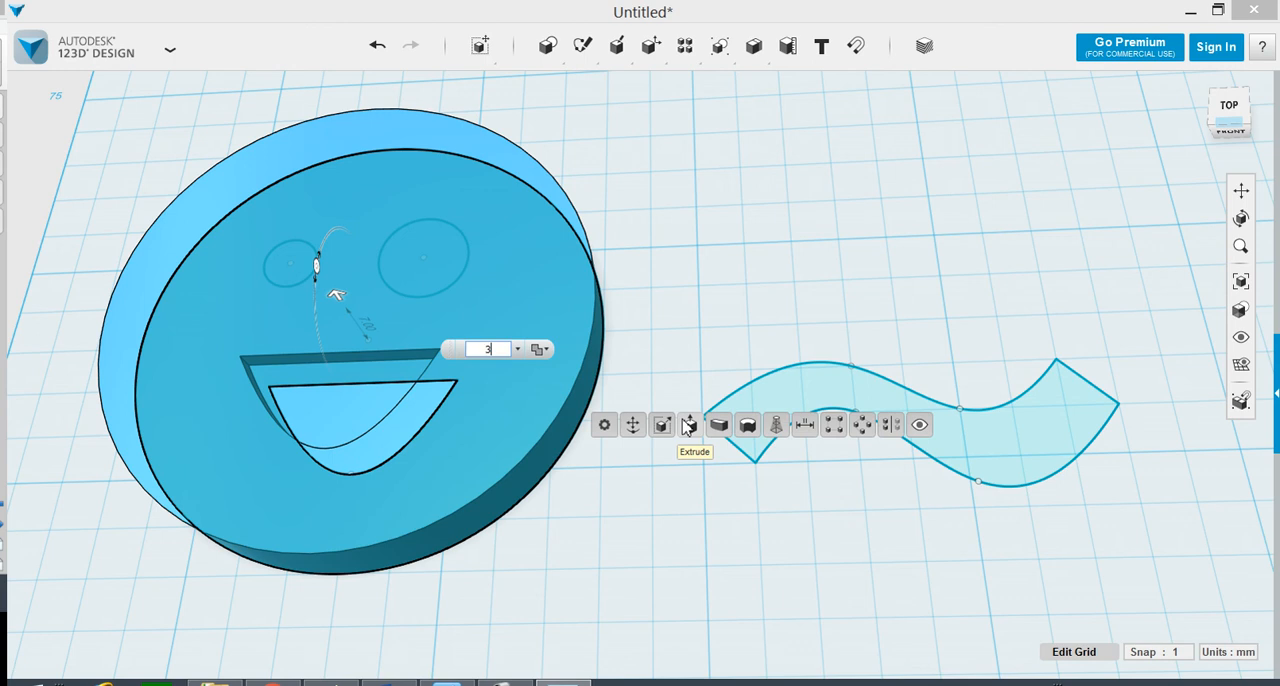
{"action": "key", "text": "Return"}
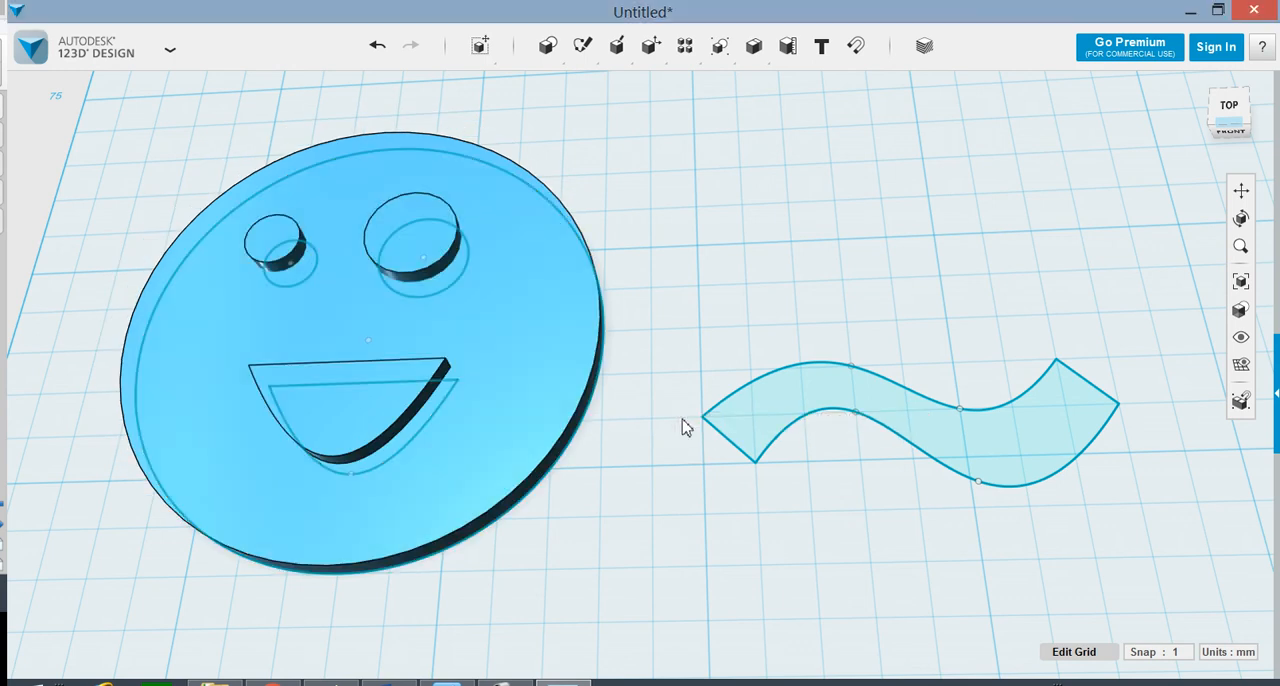
Step: Undo the last extrusion of the face profile
{"action": "mouse_move", "coordinate": [637, 549]}
{"action": "right_mouse_down"}
{"action": "mouse_move", "coordinate": [666, 507]}
{"action": "mouse_move", "coordinate": [640, 537]}
{"action": "mouse_move", "coordinate": [666, 589]}
{"action": "mouse_move", "coordinate": [654, 567]}
{"action": "right_mouse_up"}
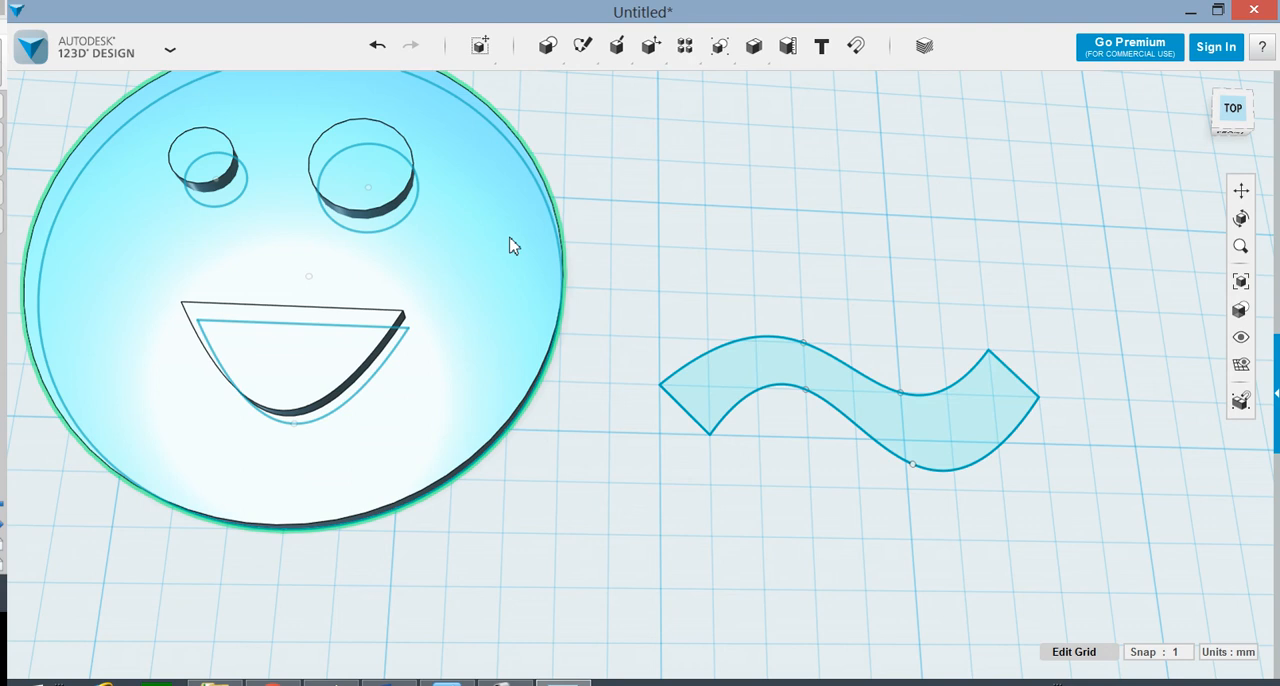
{"action": "left_click", "coordinate": [525, 294]}
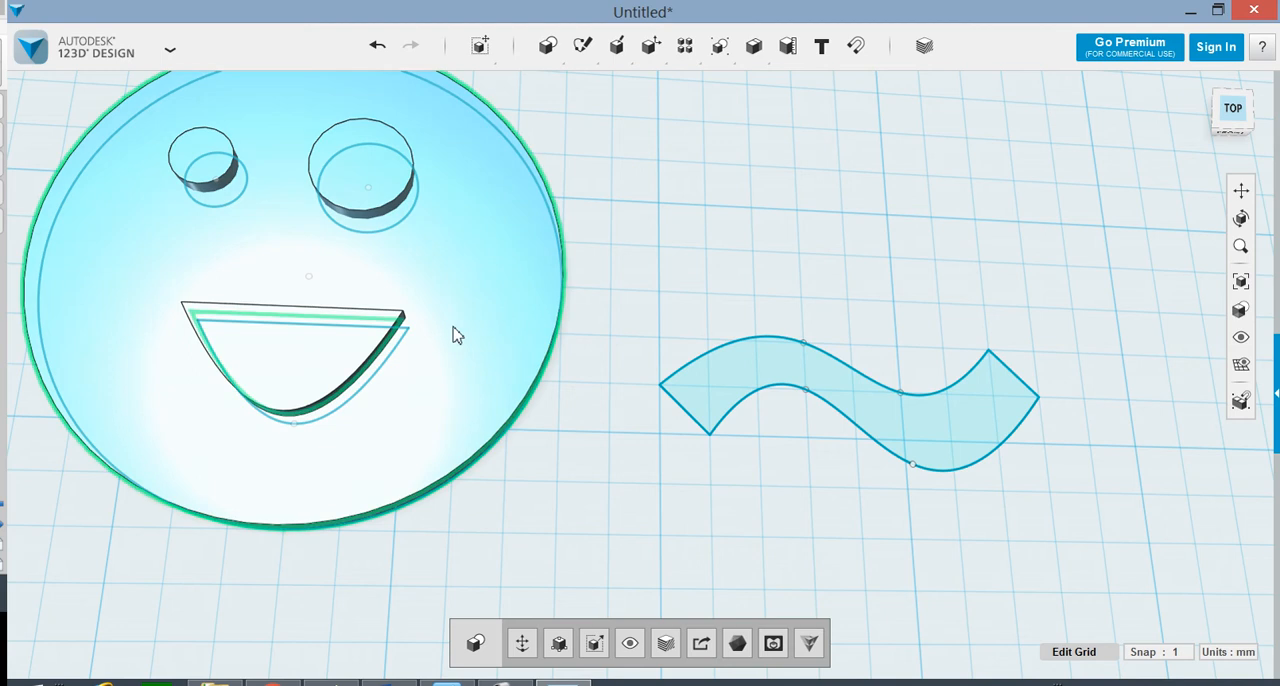
{"action": "left_click", "coordinate": [377, 45]}
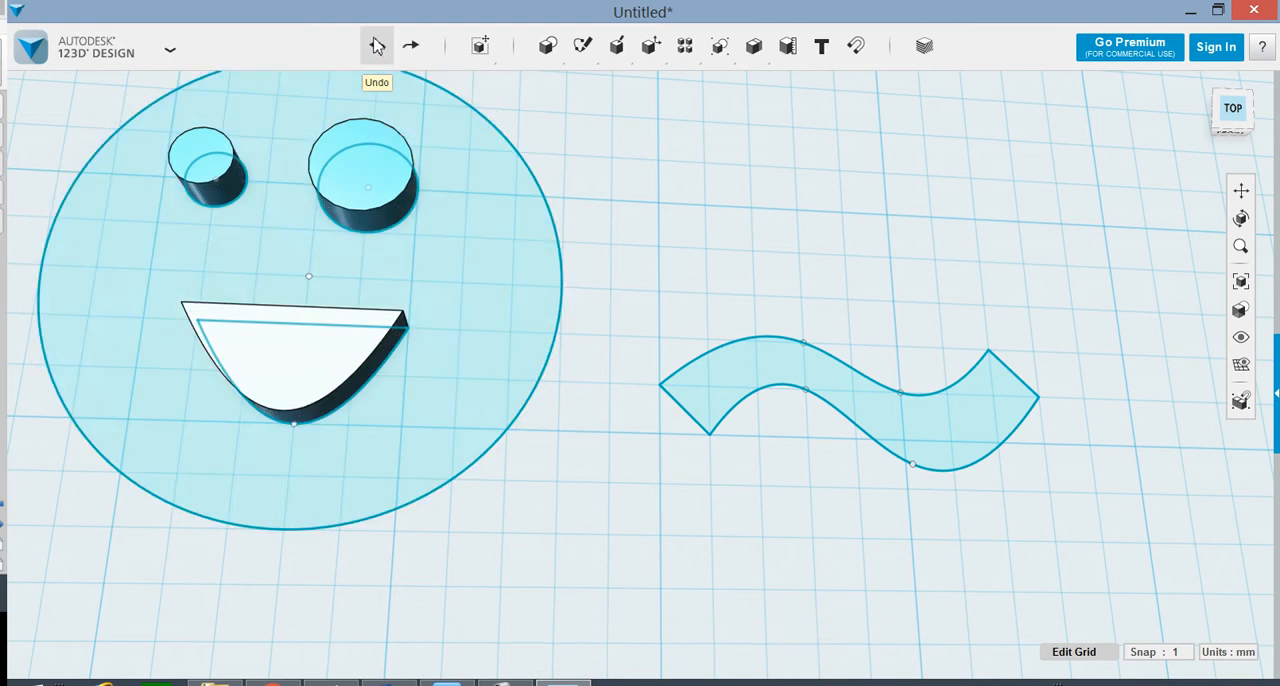
Step: Extrude the face profile 5 mm by snapping its height to the top of the larger eye
{"action": "left_click", "coordinate": [465, 374]}
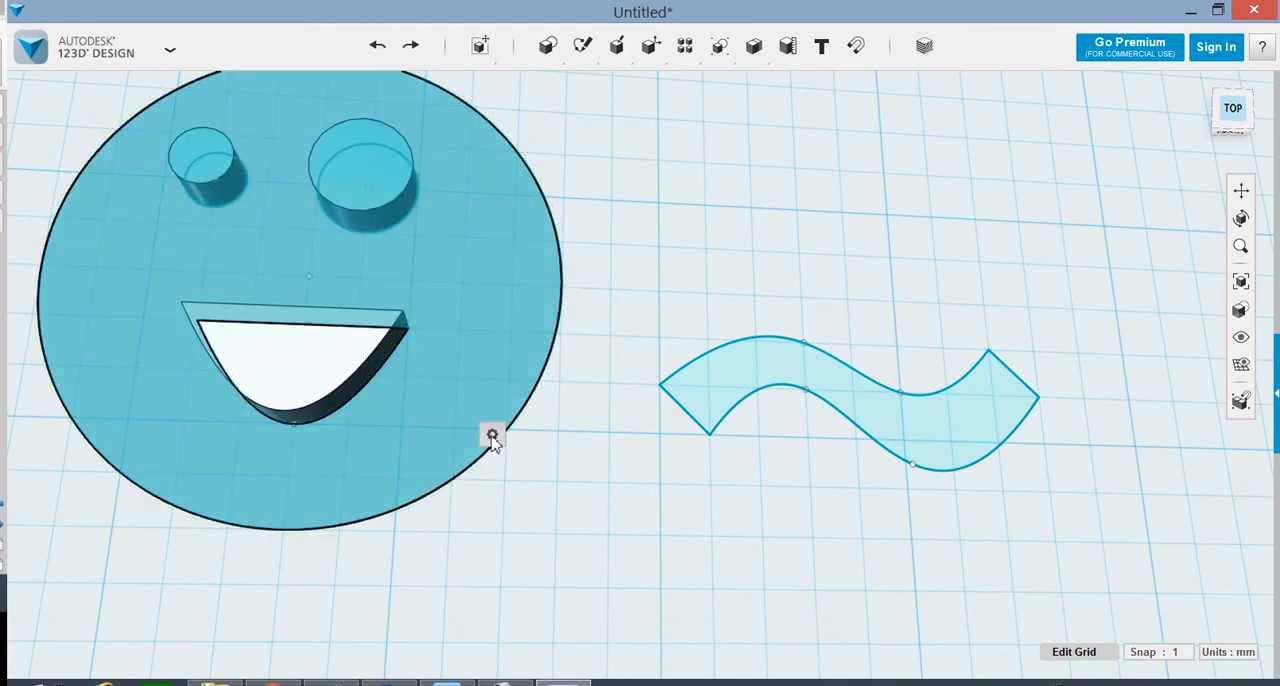
{"action": "left_click", "coordinate": [577, 437]}
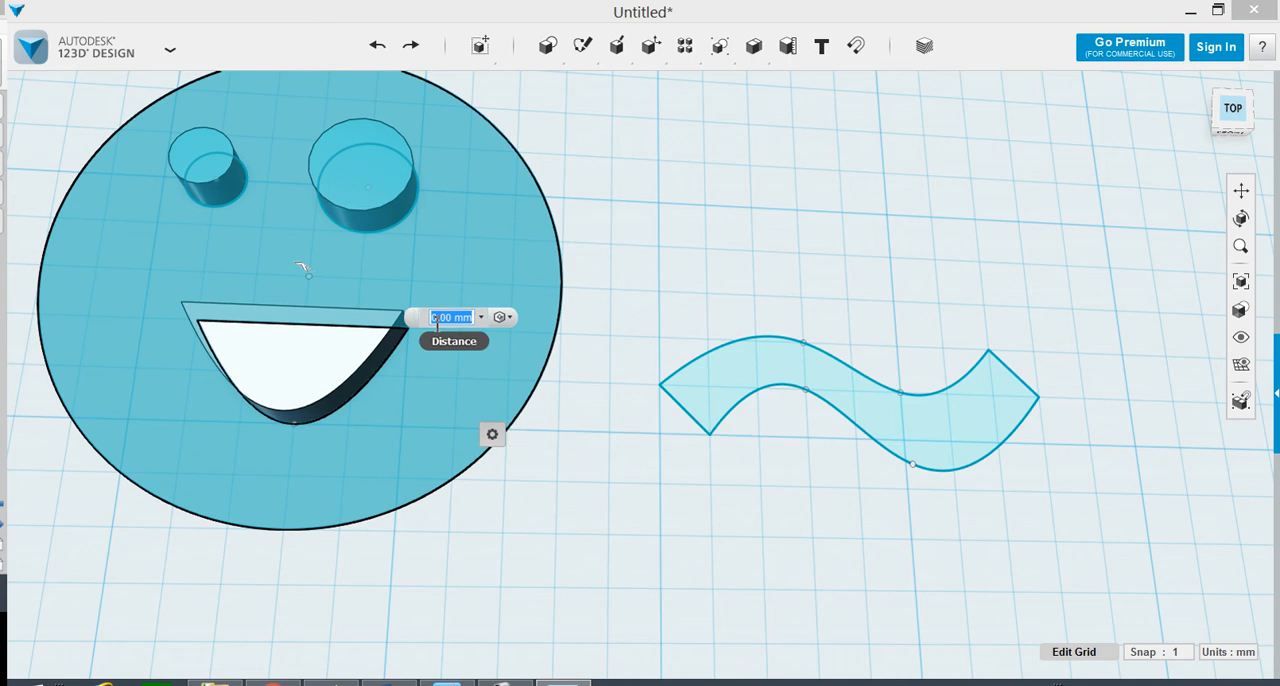
{"action": "type", "text": "8"}
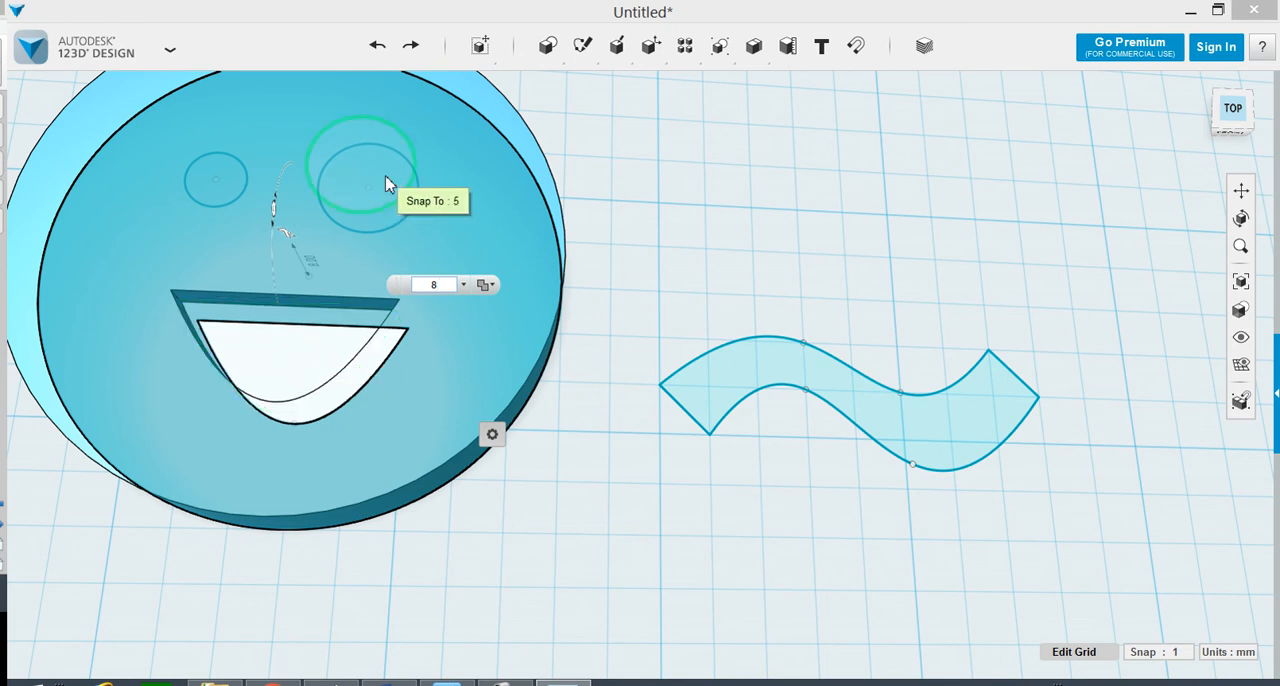
{"action": "left_click", "coordinate": [385, 175]}
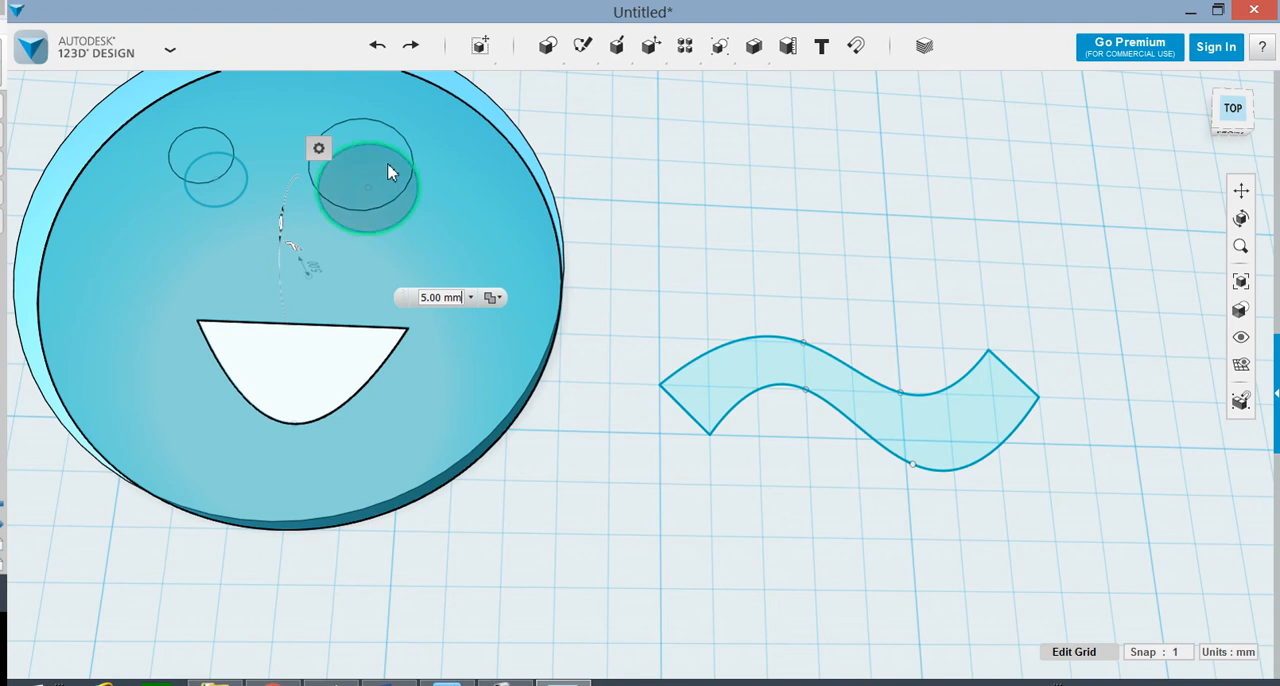
{"action": "key", "text": "Return"}
{"action": "scroll", "coordinate": [388, 175], "scroll_direction": "up", "scroll_amount": 3}
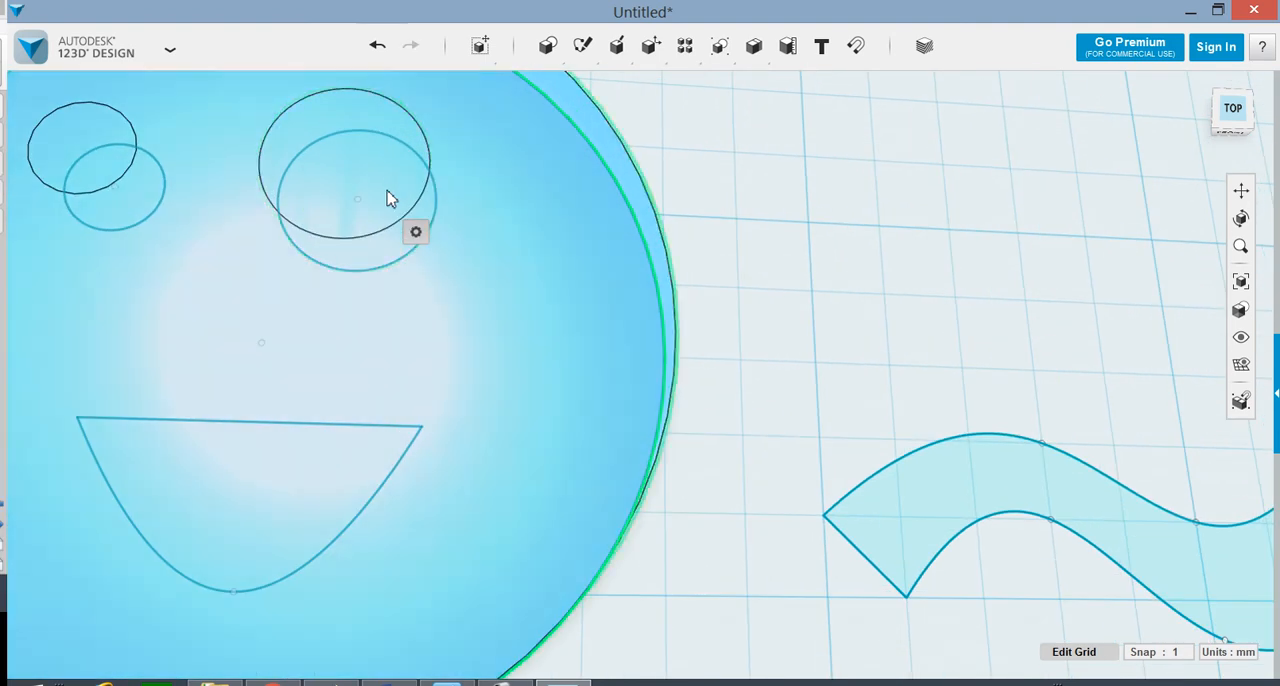
Step: Try to push or pull the larger eye's circular surface on the extruded face
{"action": "left_click", "coordinate": [400, 222]}
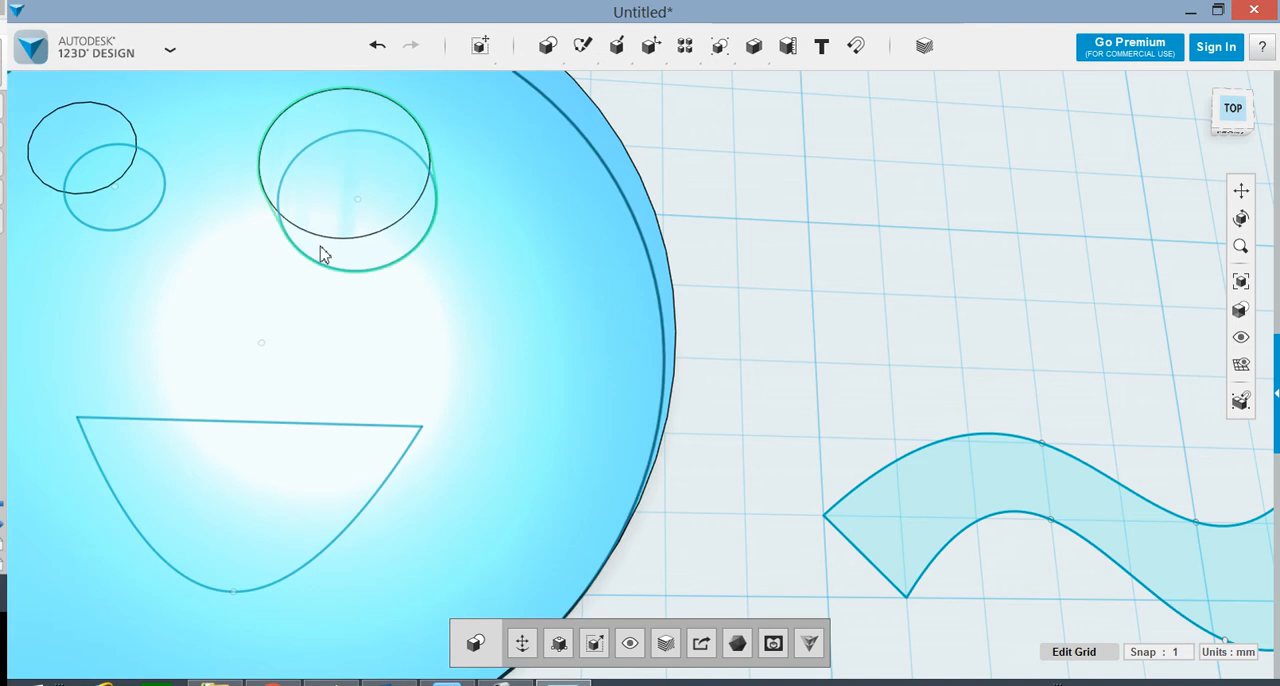
{"action": "left_click", "coordinate": [377, 179]}
{"action": "mouse_move", "coordinate": [410, 245]}
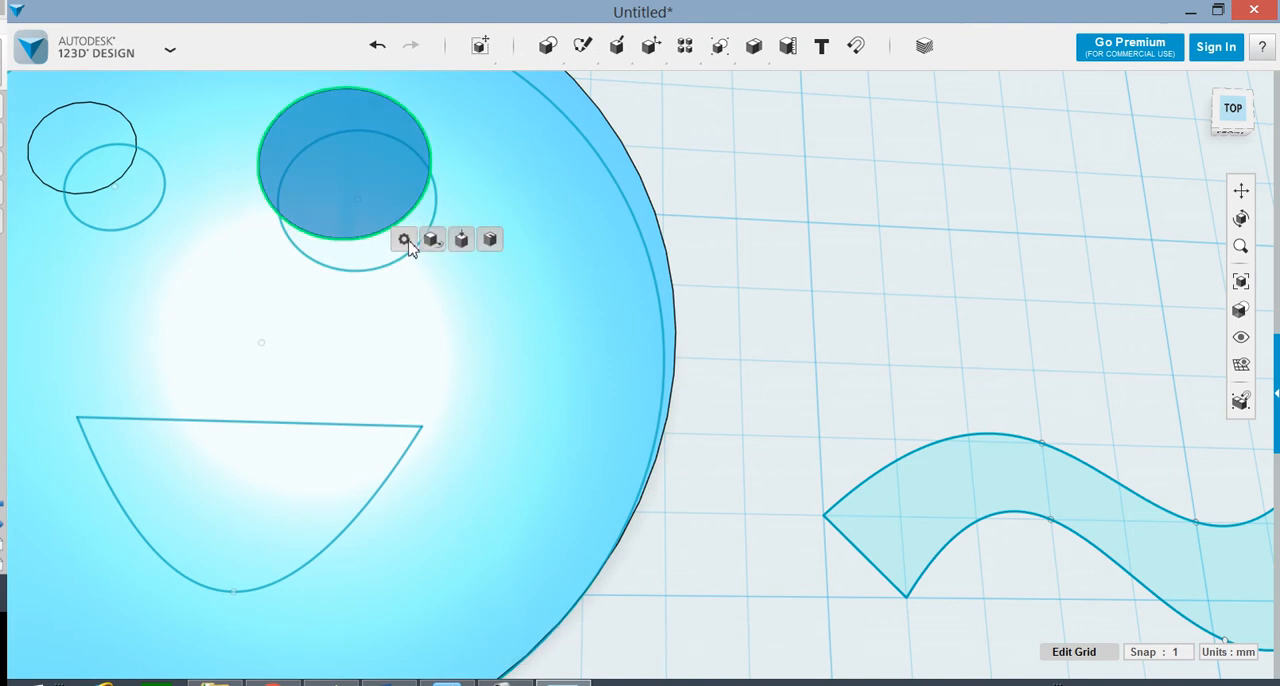
{"action": "left_click", "coordinate": [463, 241]}
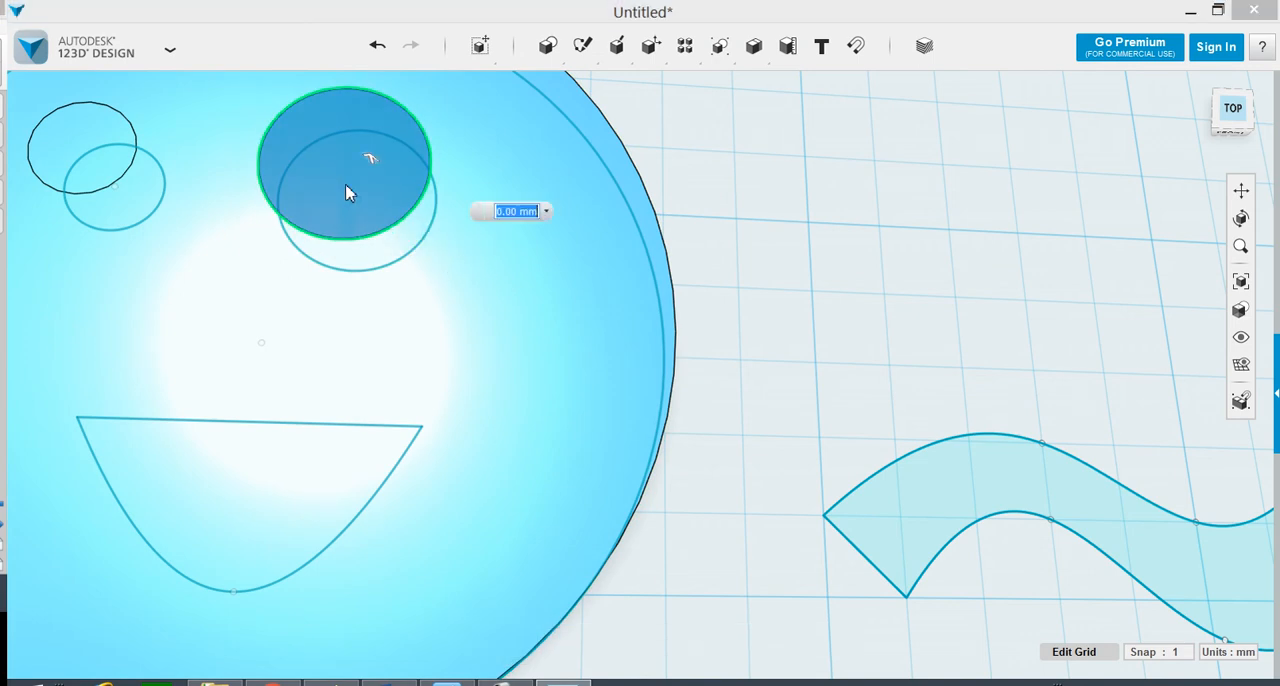
{"action": "left_click_drag", "start_coordinate": [377, 190], "coordinate": [380, 222]}
{"action": "key", "text": "Escape"}
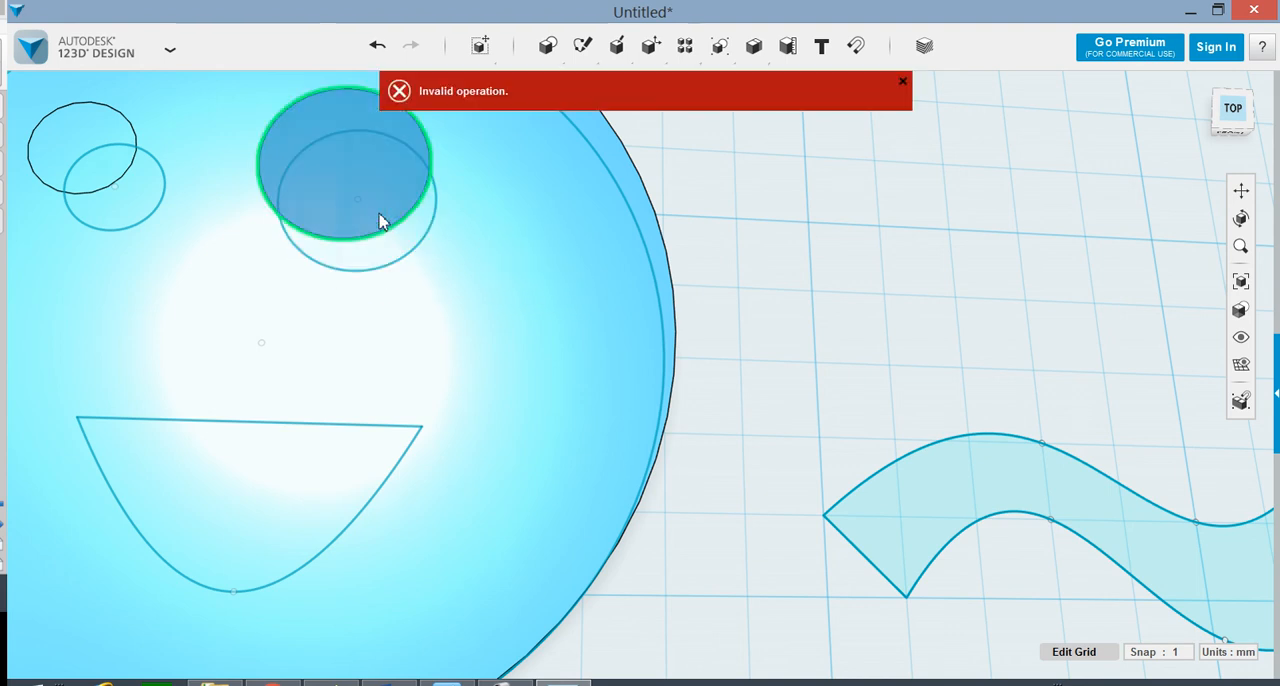
Step: Undo the extrusions of the face, the eyes and the mouth
{"action": "left_click", "coordinate": [413, 329]}
{"action": "right_click_drag", "start_coordinate": [409, 329], "coordinate": [765, 551]}
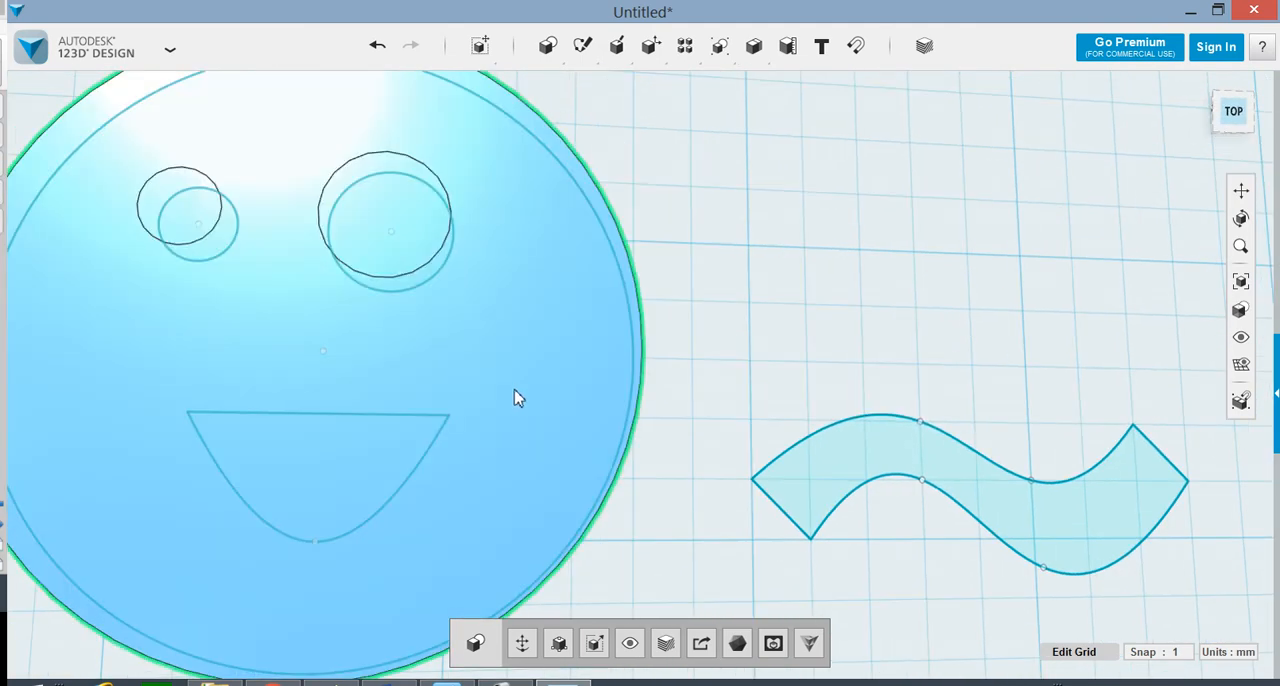
{"action": "left_click", "coordinate": [377, 46]}
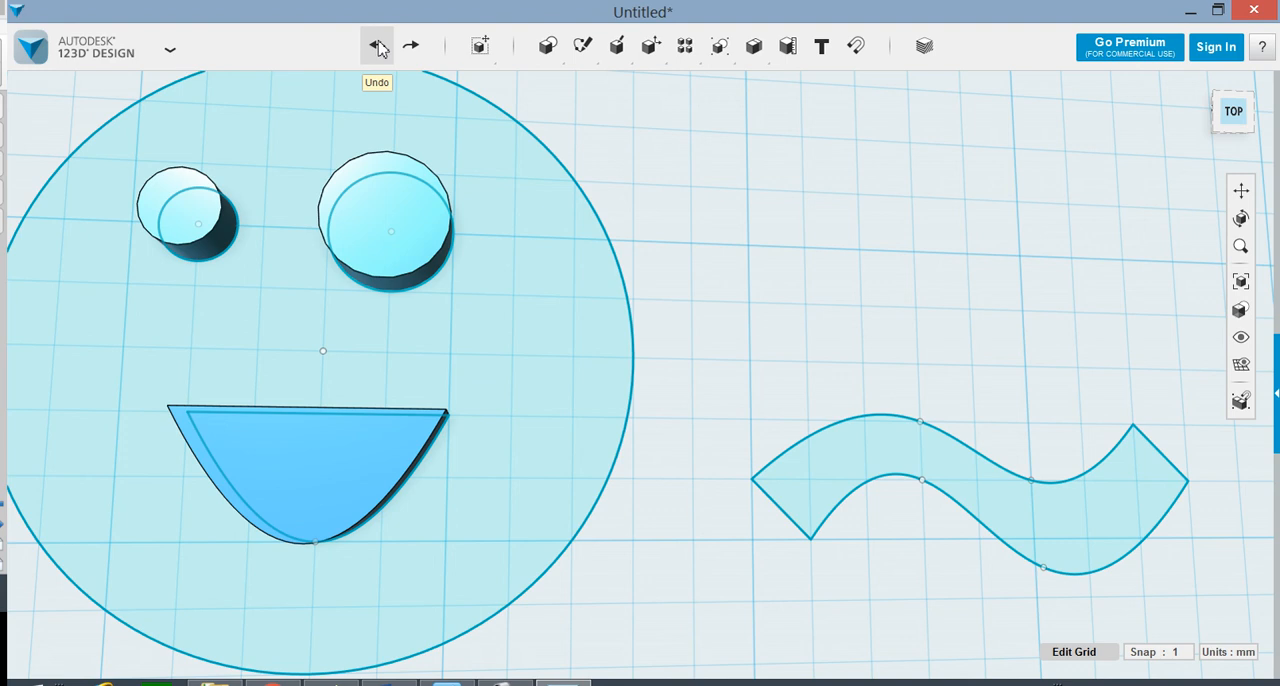
{"action": "left_click", "coordinate": [377, 46]}
{"action": "left_click", "coordinate": [377, 46]}
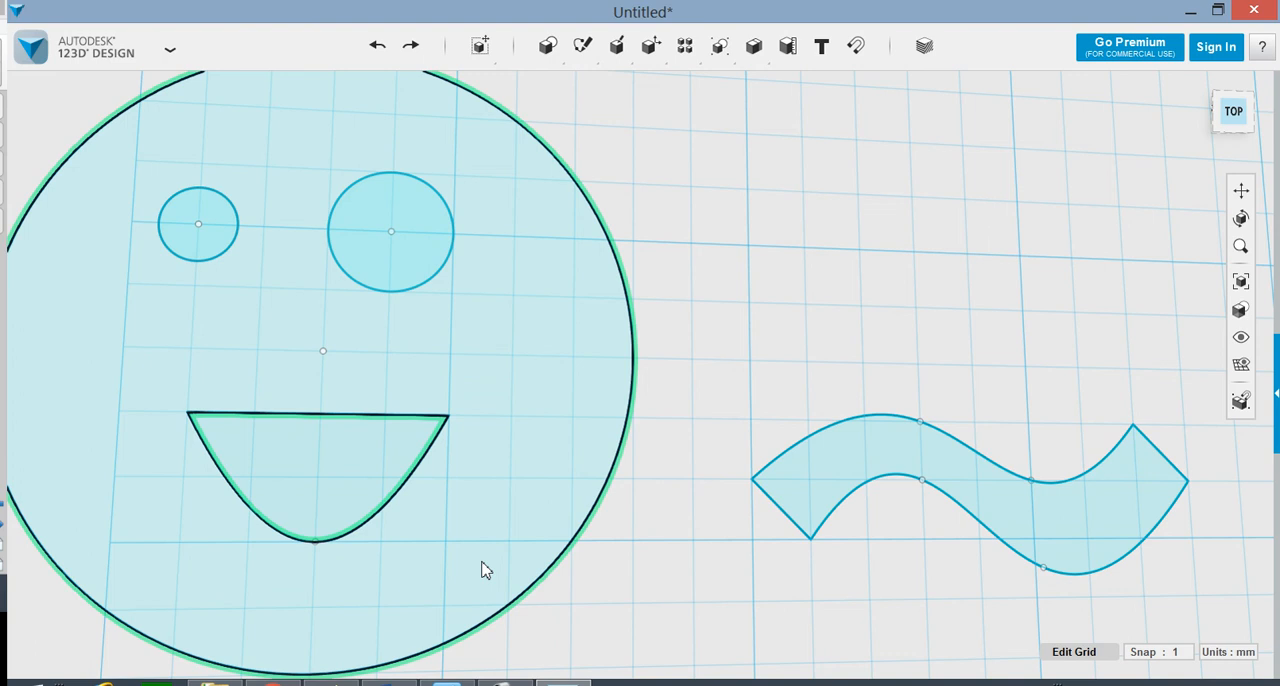
Step: Extrude the face's circular profile 10 mm, leaving the mouth area open
{"action": "left_click", "coordinate": [486, 488]}
{"action": "mouse_move", "coordinate": [513, 549]}
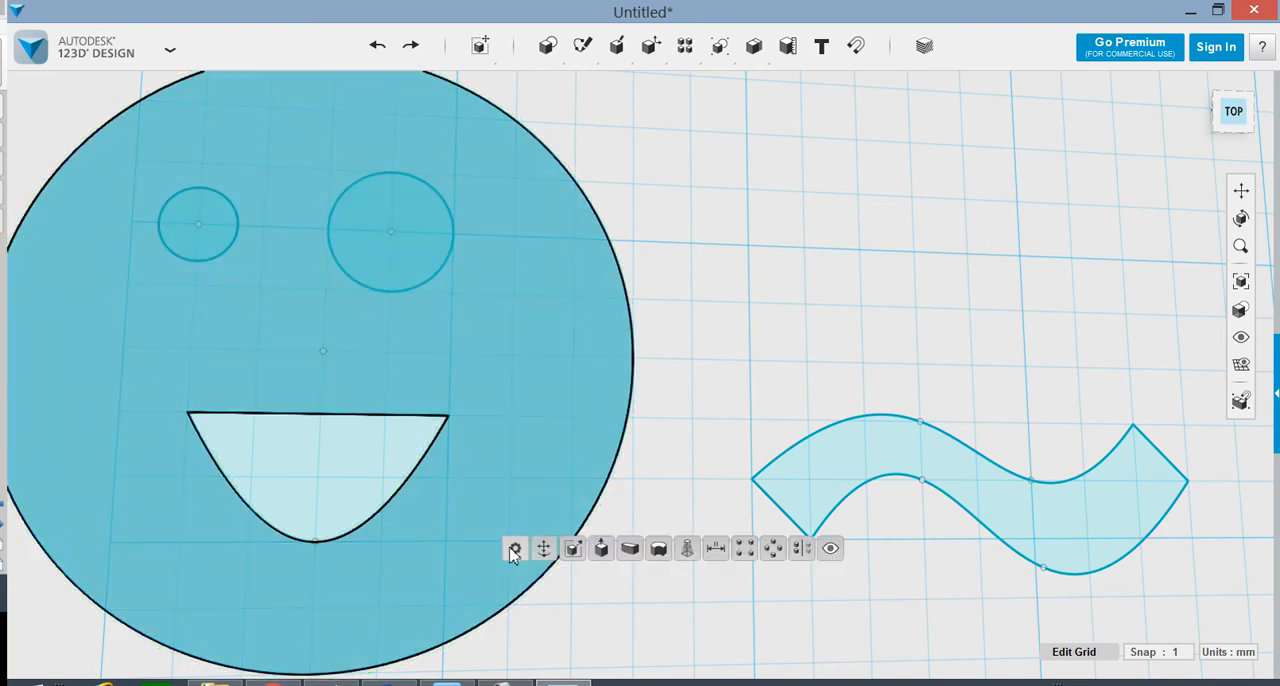
{"action": "left_click", "coordinate": [598, 556]}
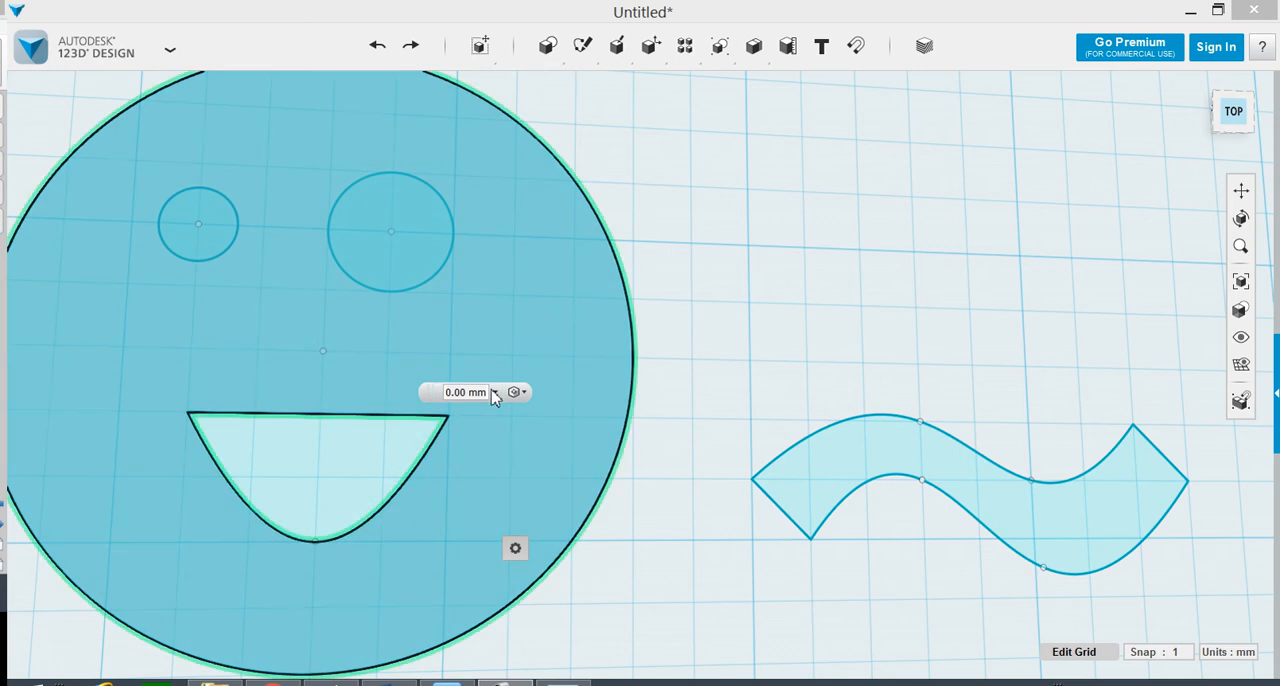
{"action": "left_click_drag", "start_coordinate": [487, 393], "coordinate": [445, 398]}
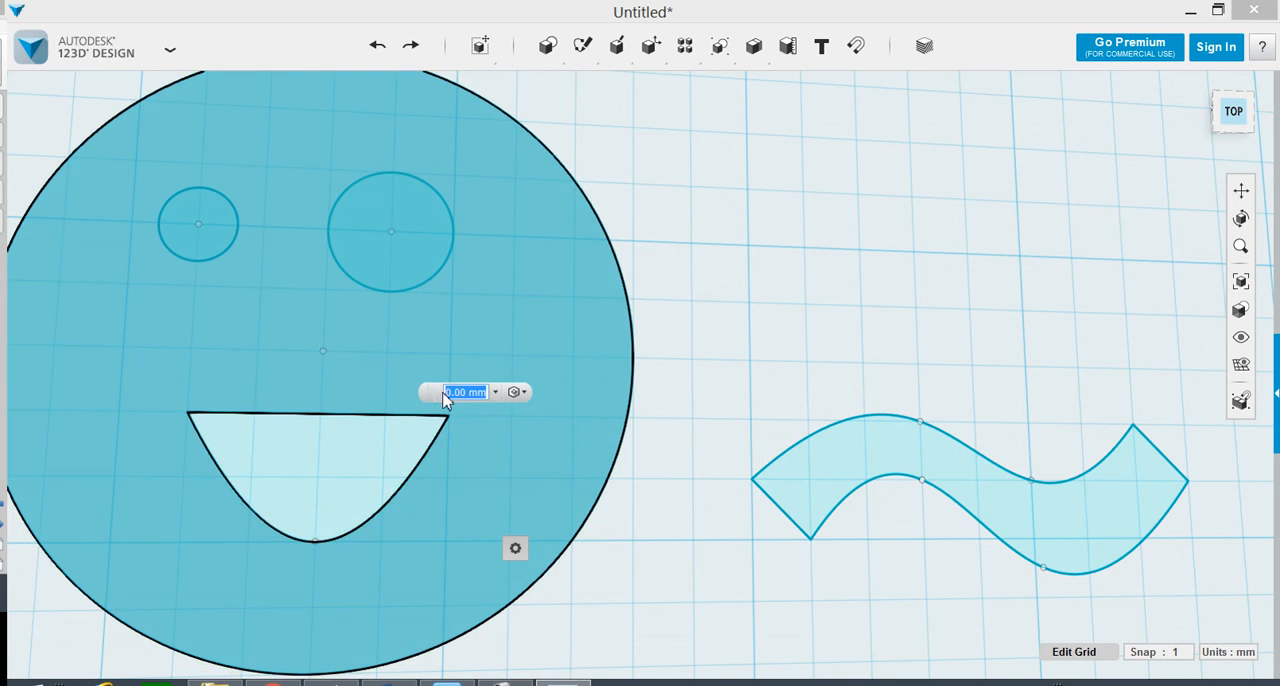
{"action": "type", "text": "10"}
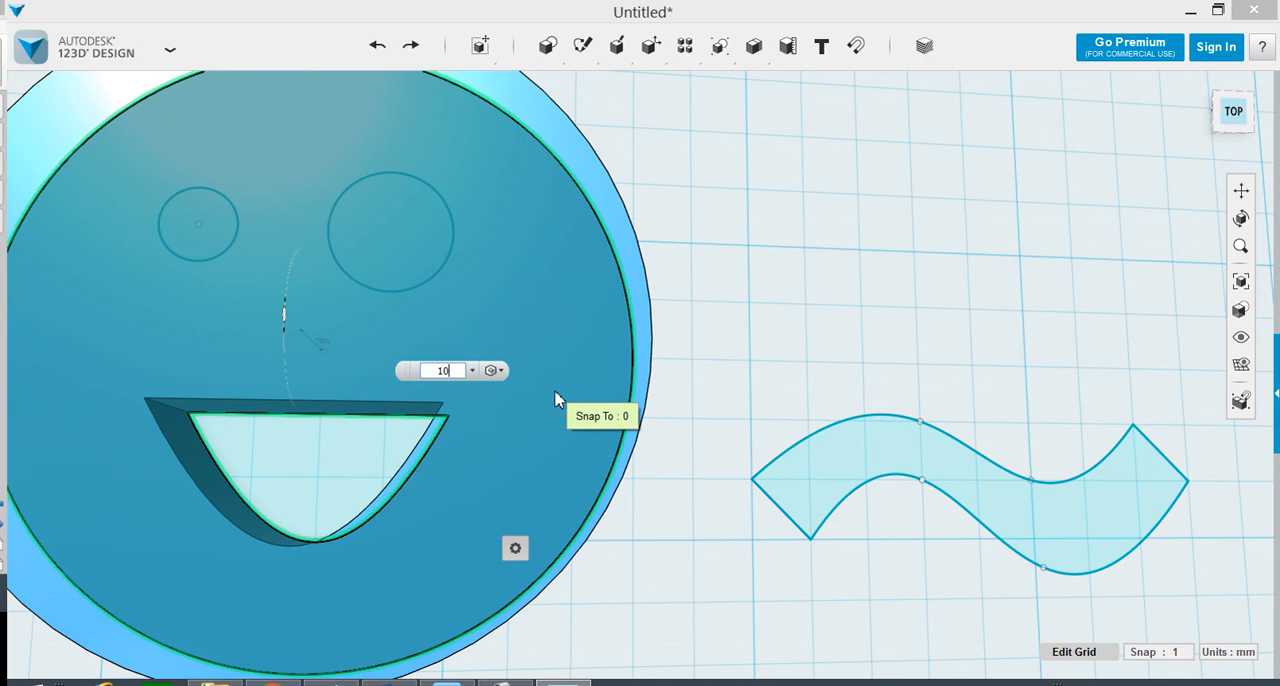
{"action": "left_click", "coordinate": [697, 398]}
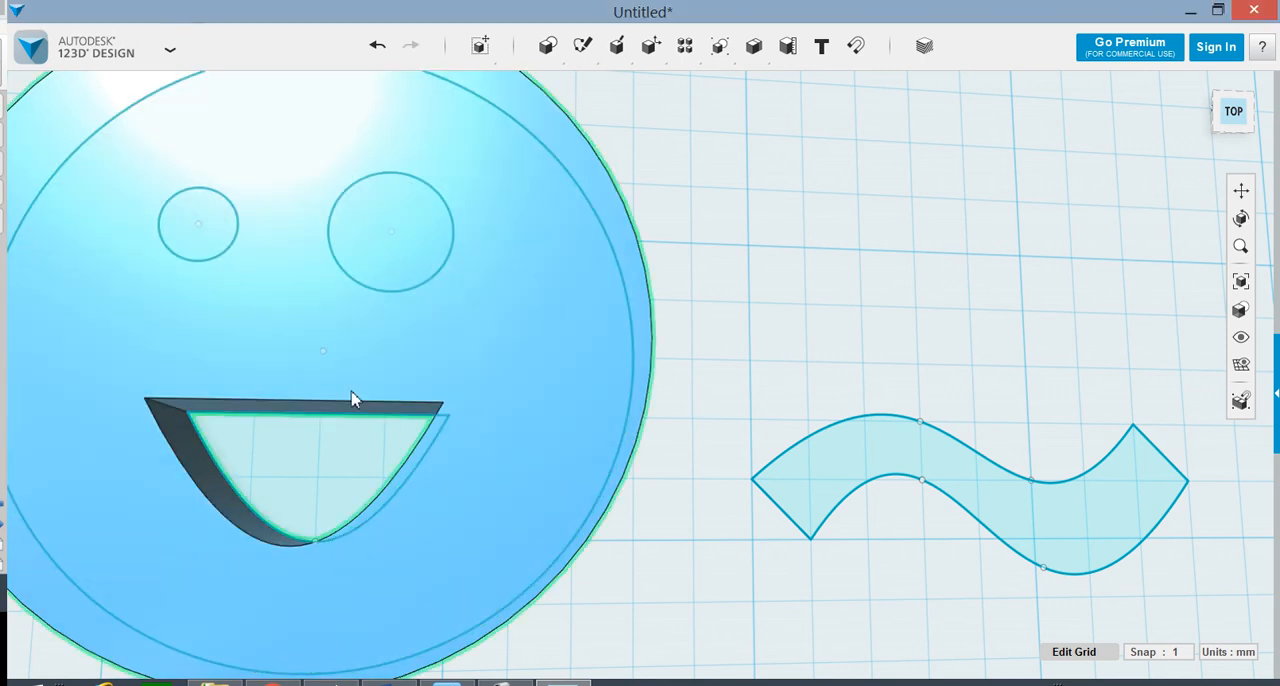
Step: Extrude the mouth profile 5 mm inside the face's mouth opening
{"action": "left_click", "coordinate": [348, 479]}
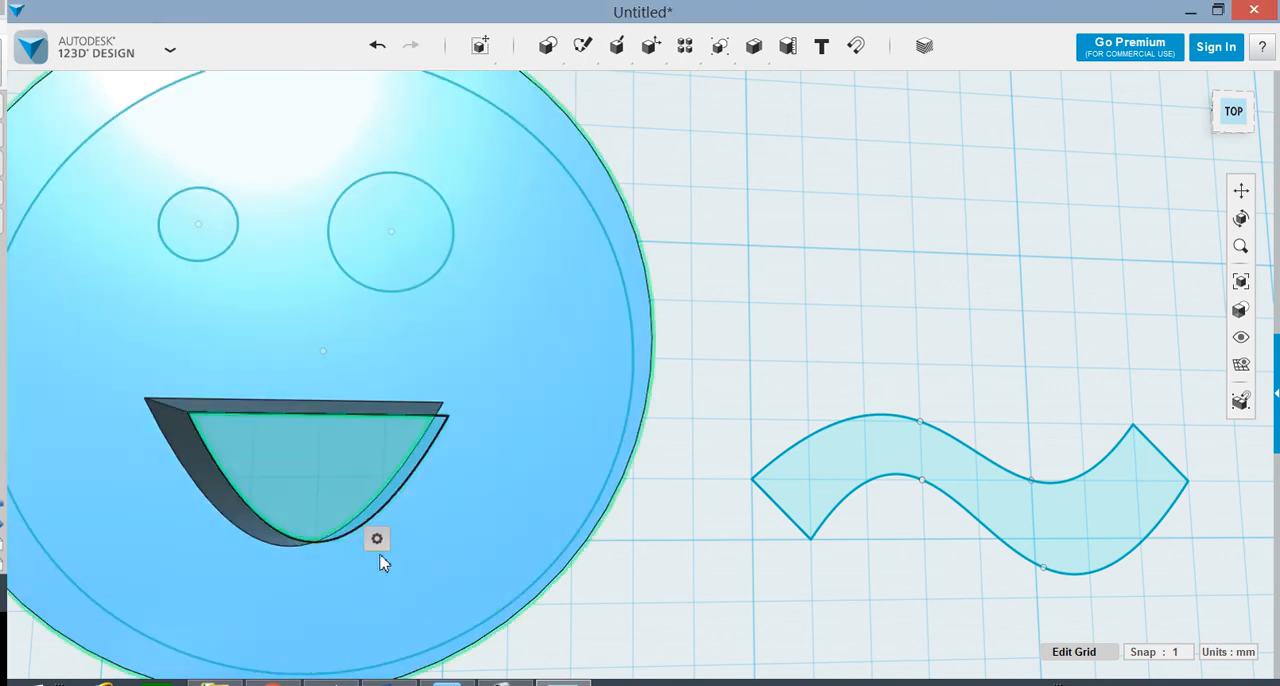
{"action": "mouse_move", "coordinate": [377, 538]}
{"action": "left_click", "coordinate": [463, 541]}
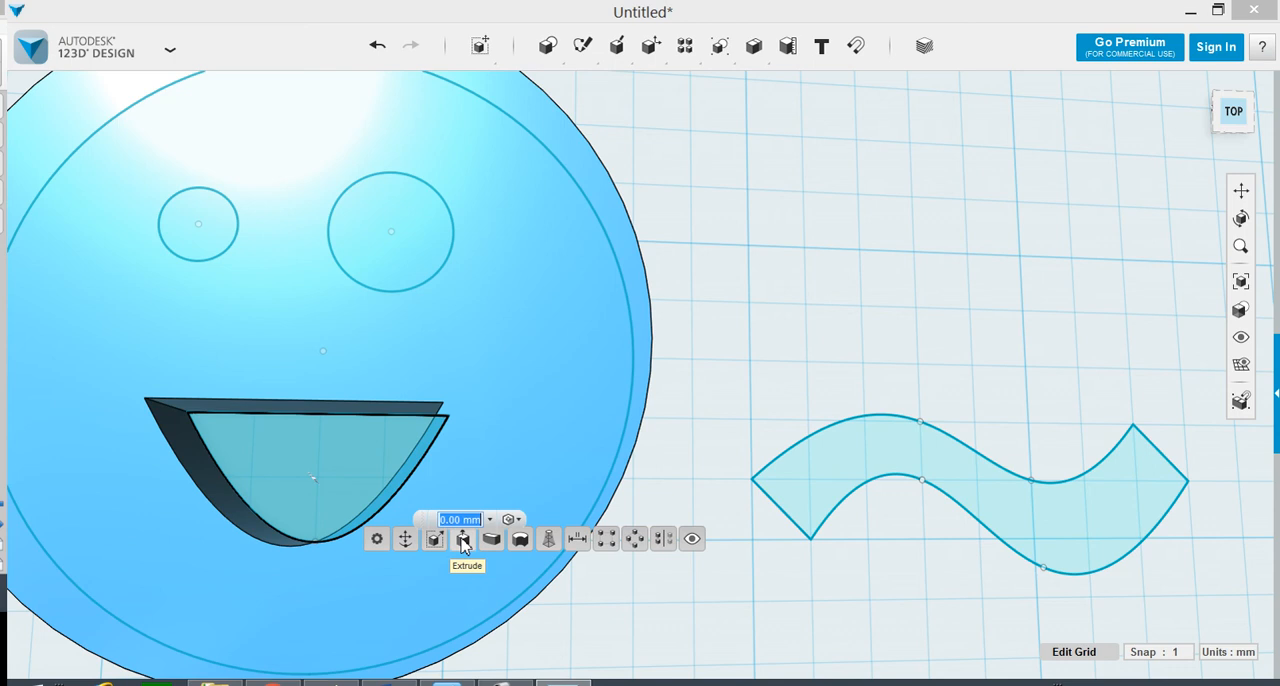
{"action": "type", "text": "5"}
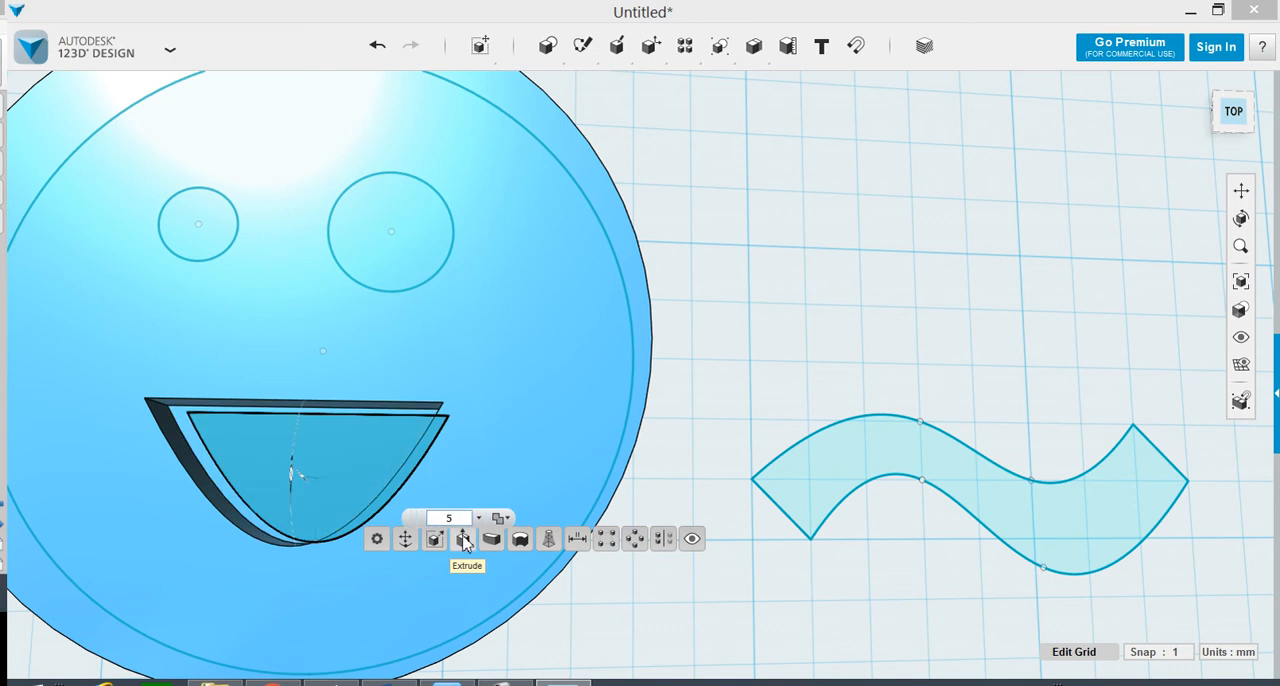
{"action": "key", "text": "Return"}
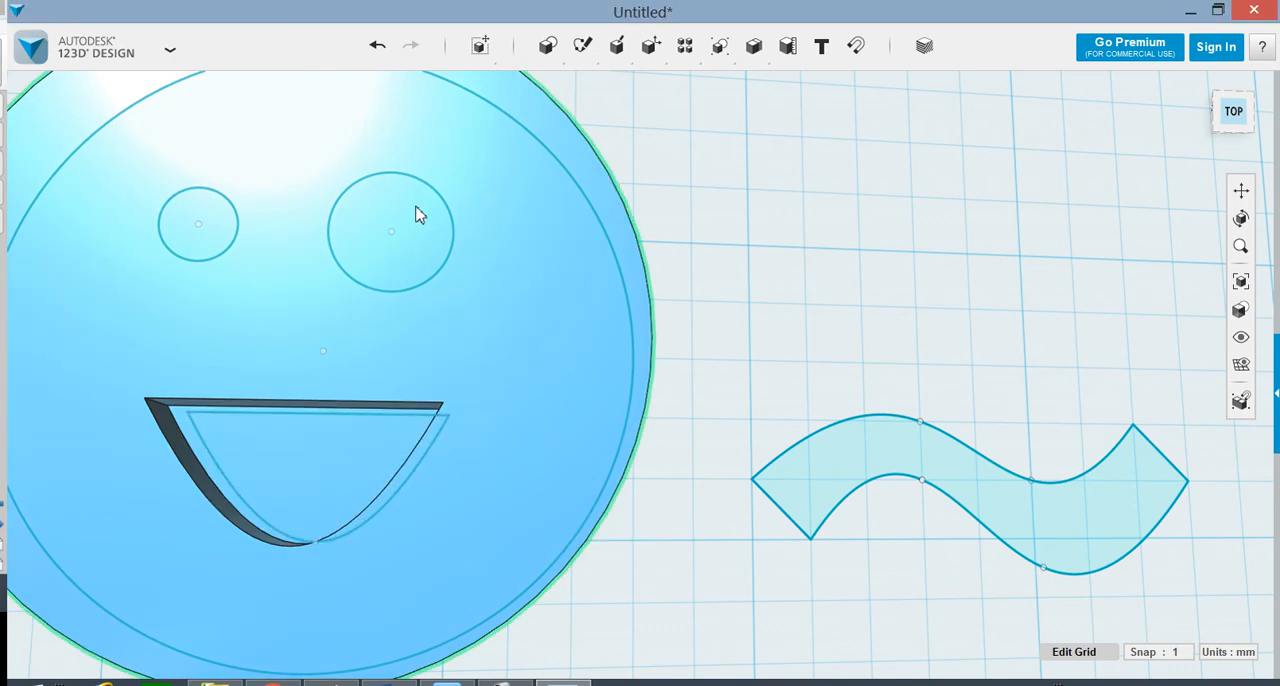
{"action": "right_click_drag", "start_coordinate": [419, 214], "coordinate": [518, 425]}
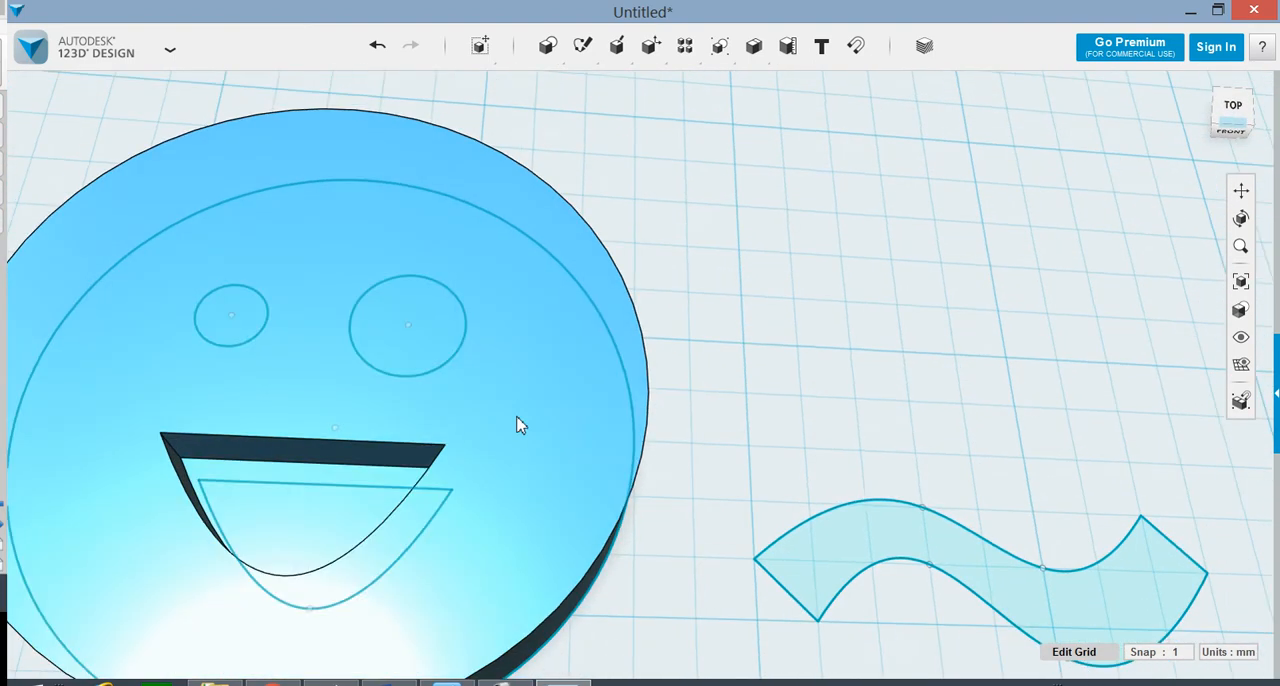
{"action": "left_click", "coordinate": [440, 343]}
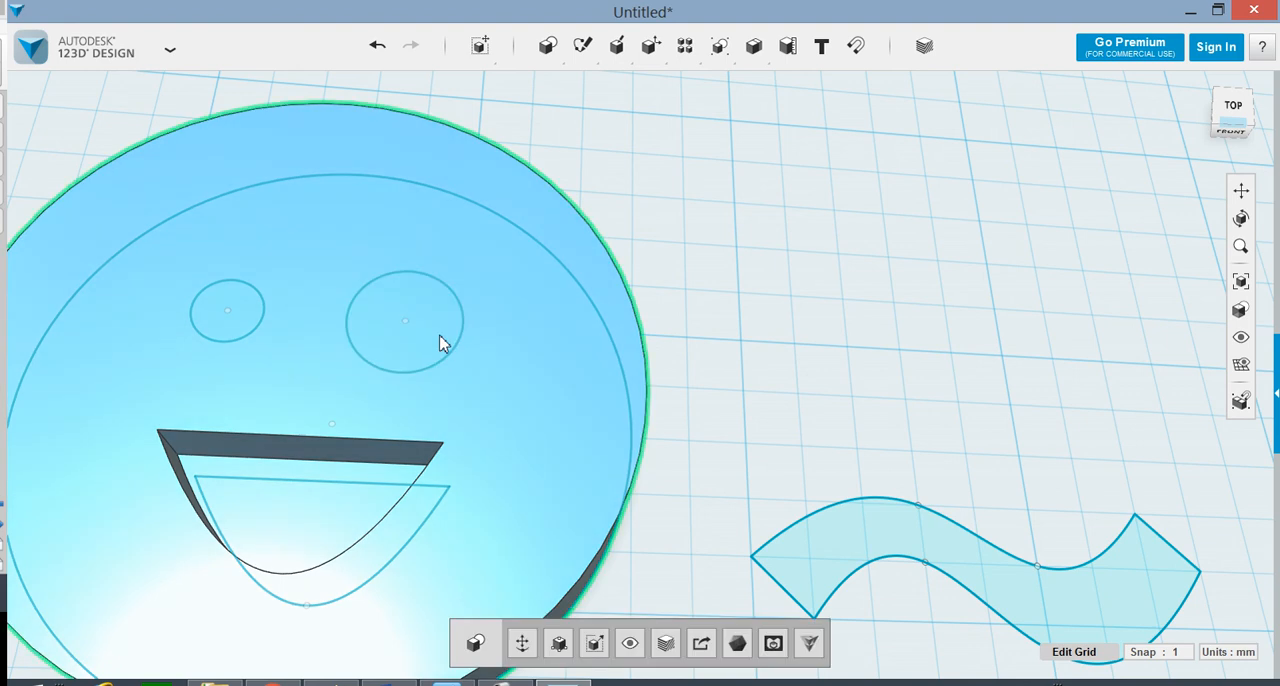
{"action": "left_click", "coordinate": [521, 643]}
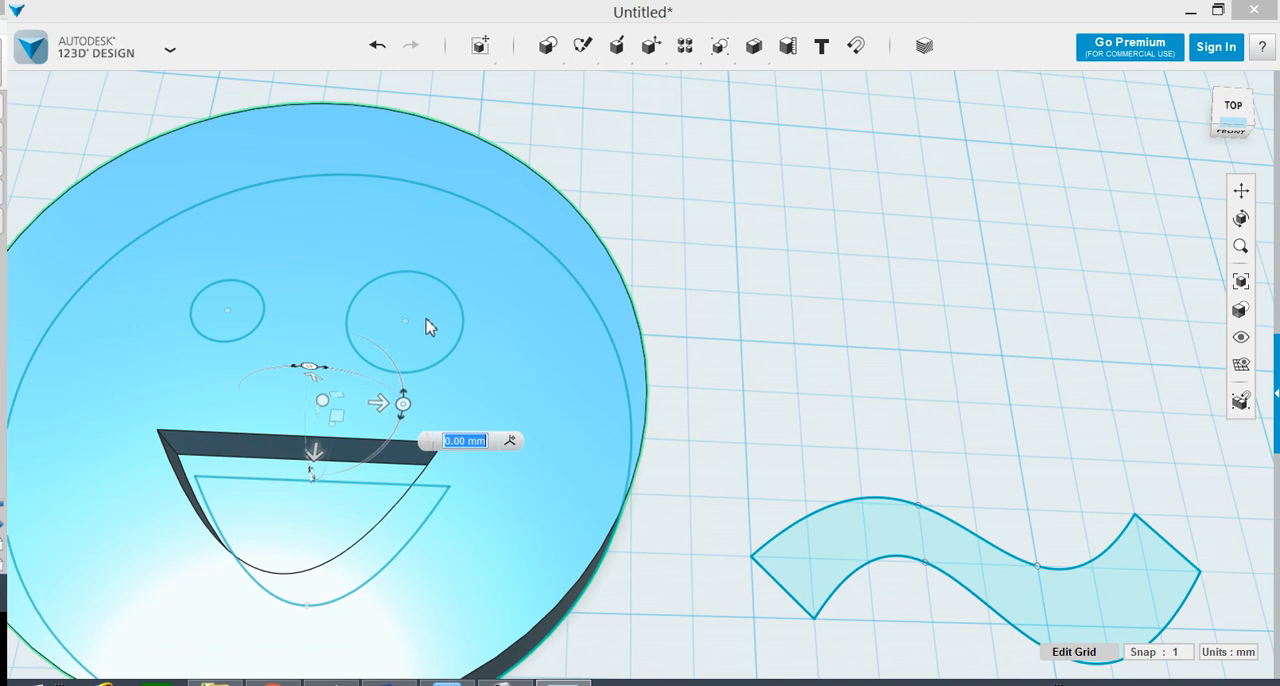
{"action": "key", "text": "Escape"}
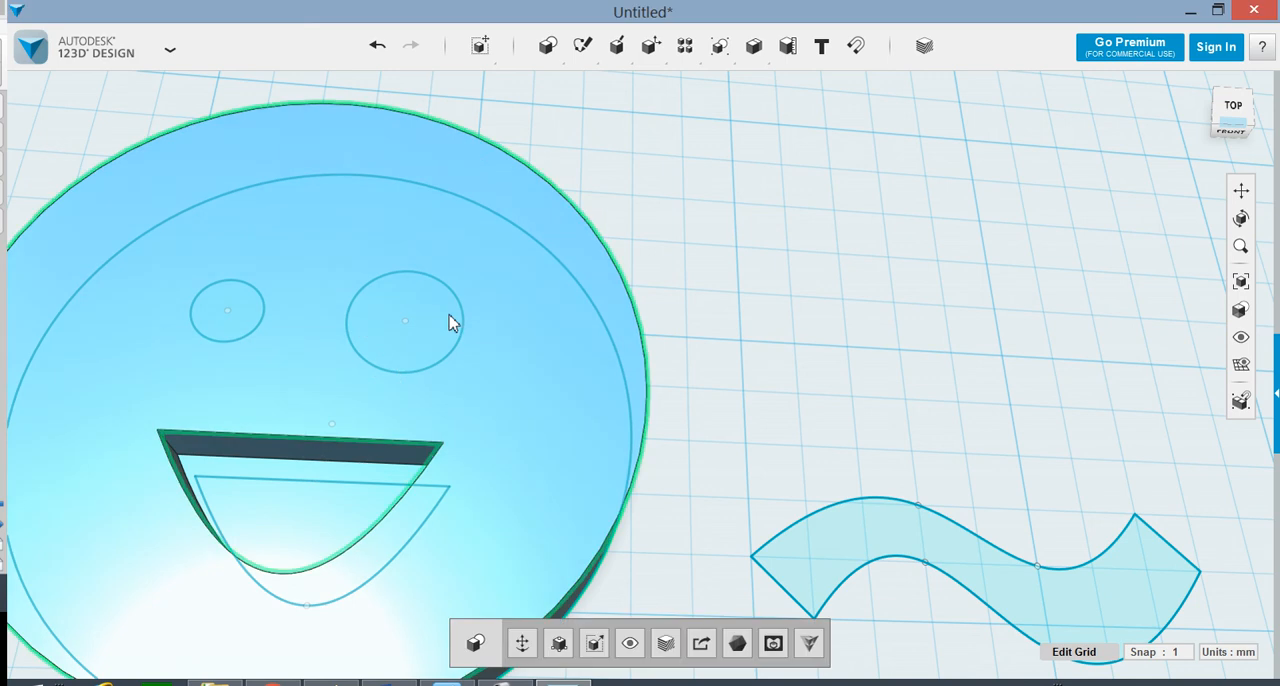
Step: Place a sketch circle of radius 4 mm on the face's top surface, centred on the larger eye
{"action": "mouse_move", "coordinate": [553, 46]}
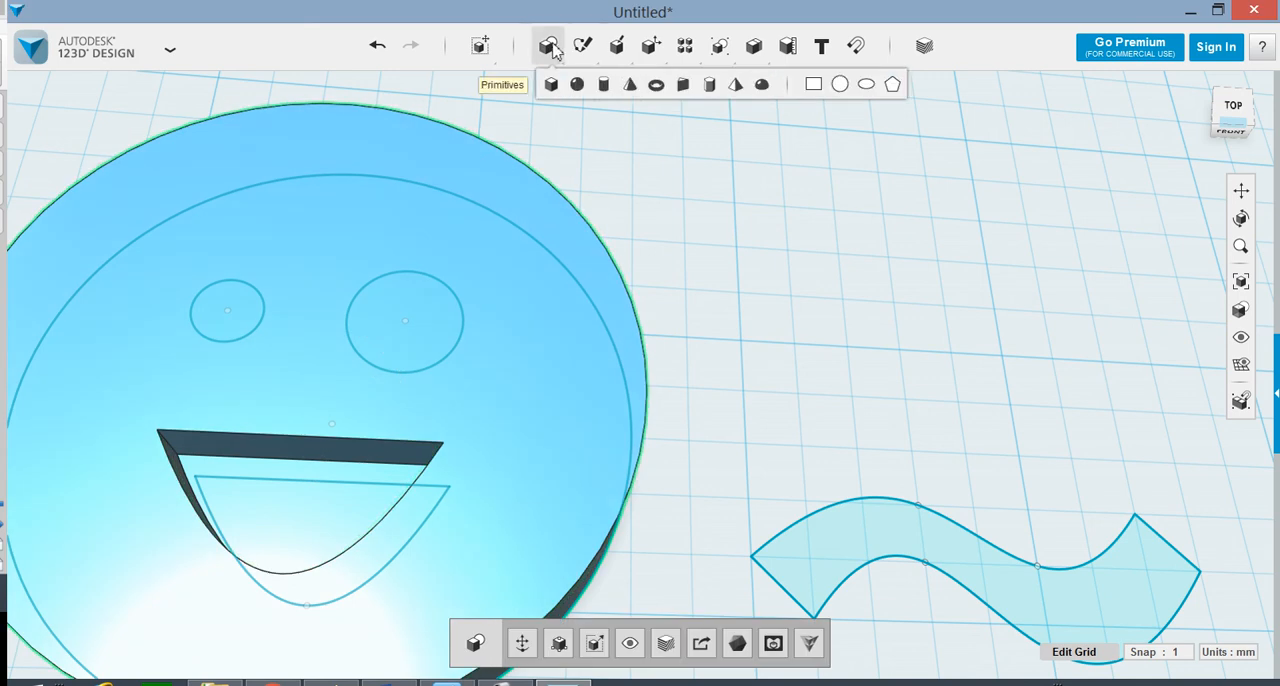
{"action": "left_click", "coordinate": [840, 84]}
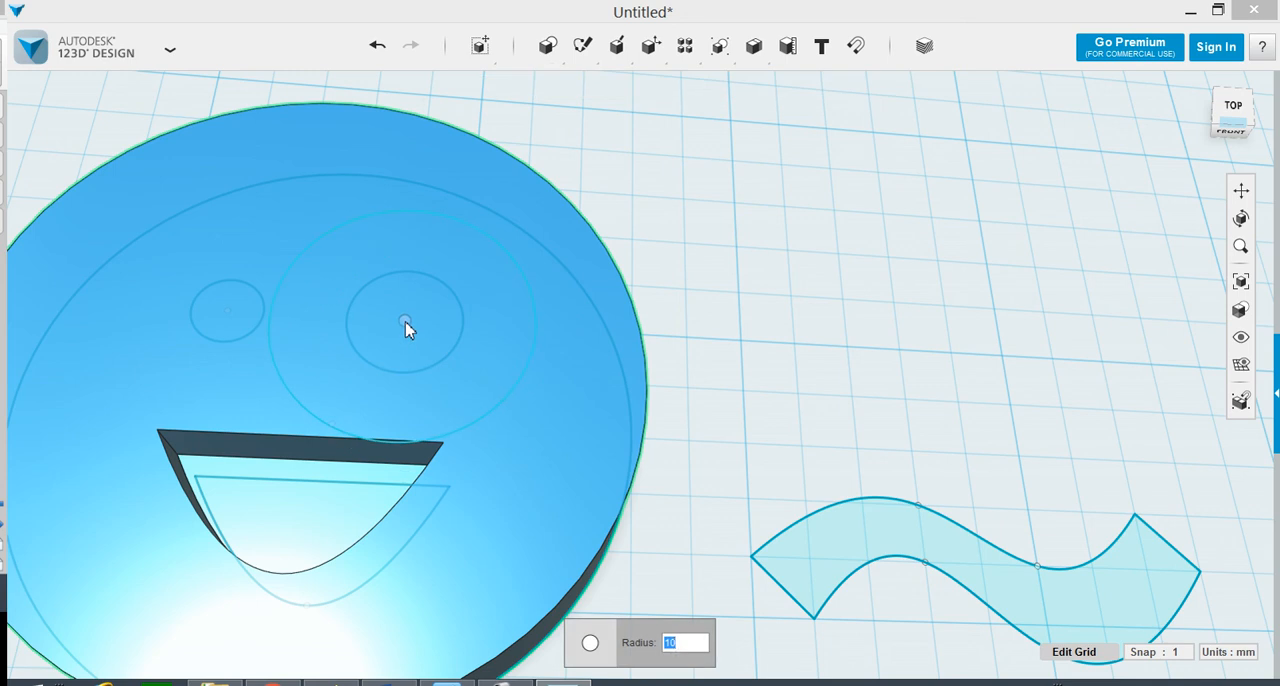
{"action": "type", "text": "4"}
{"action": "key", "text": "Return"}
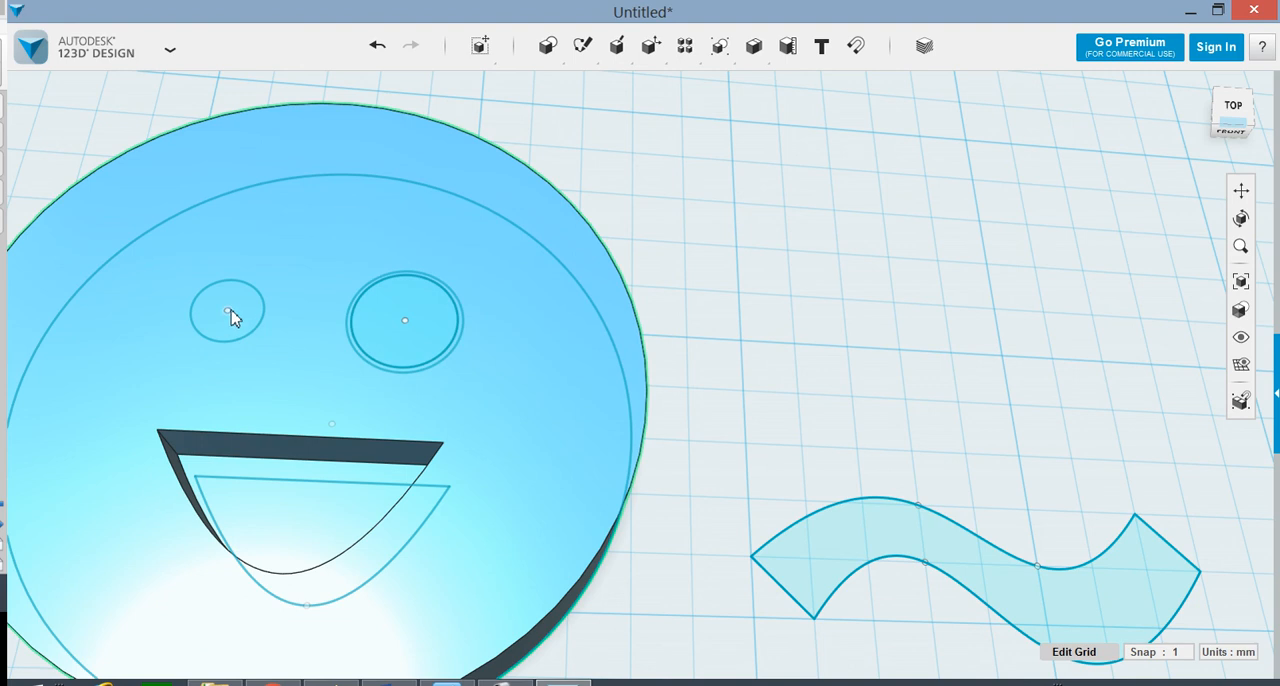
Step: Place a sketch circle of radius 3 mm on the face's top surface, centred on the smaller eye
{"action": "mouse_move", "coordinate": [556, 40]}
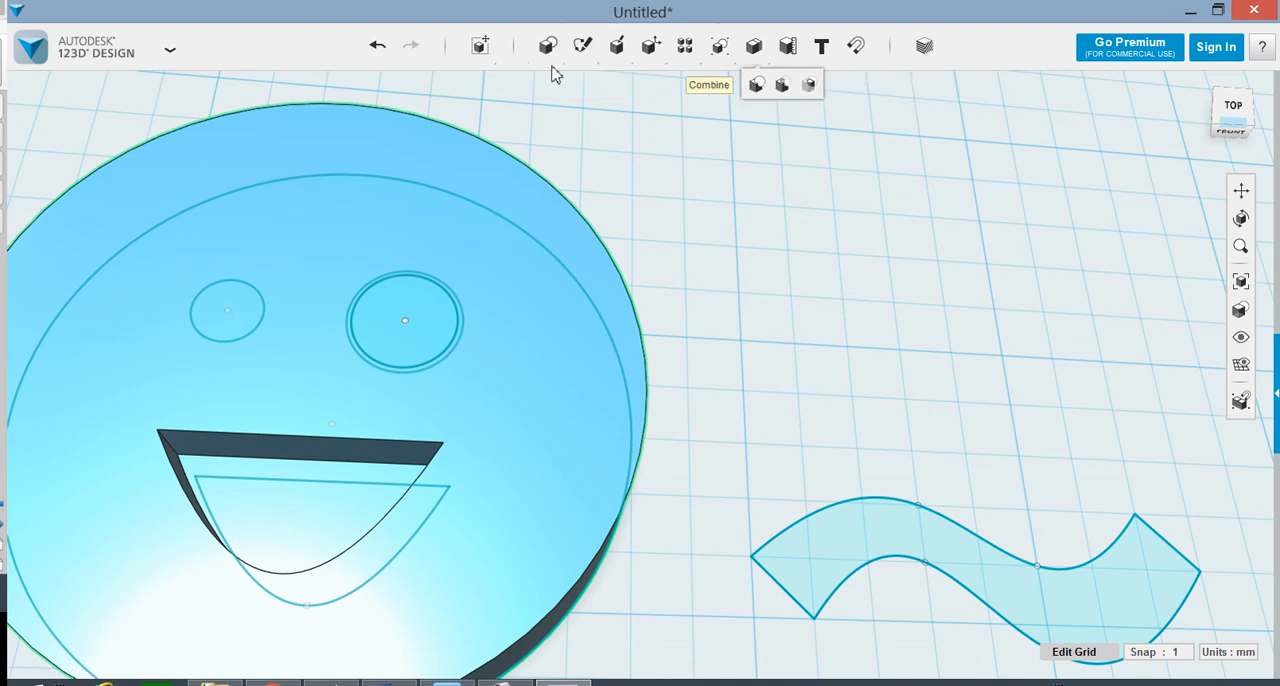
{"action": "left_click", "coordinate": [841, 86]}
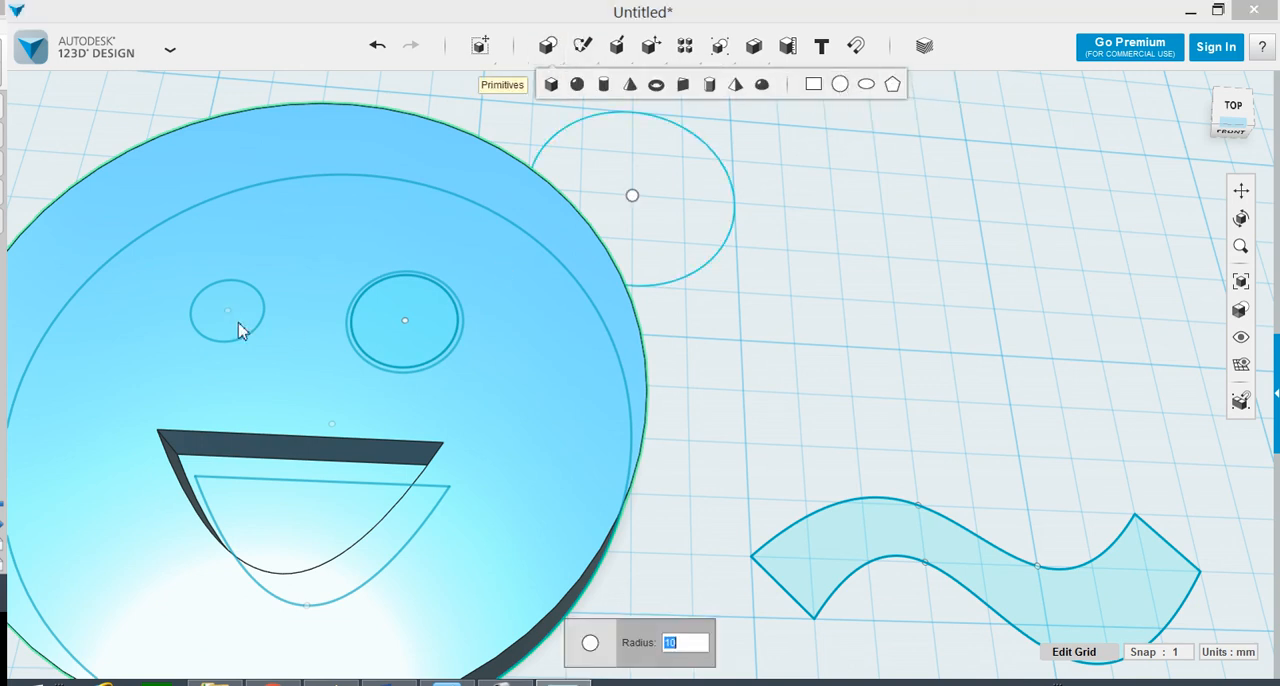
{"action": "left_click", "coordinate": [229, 323]}
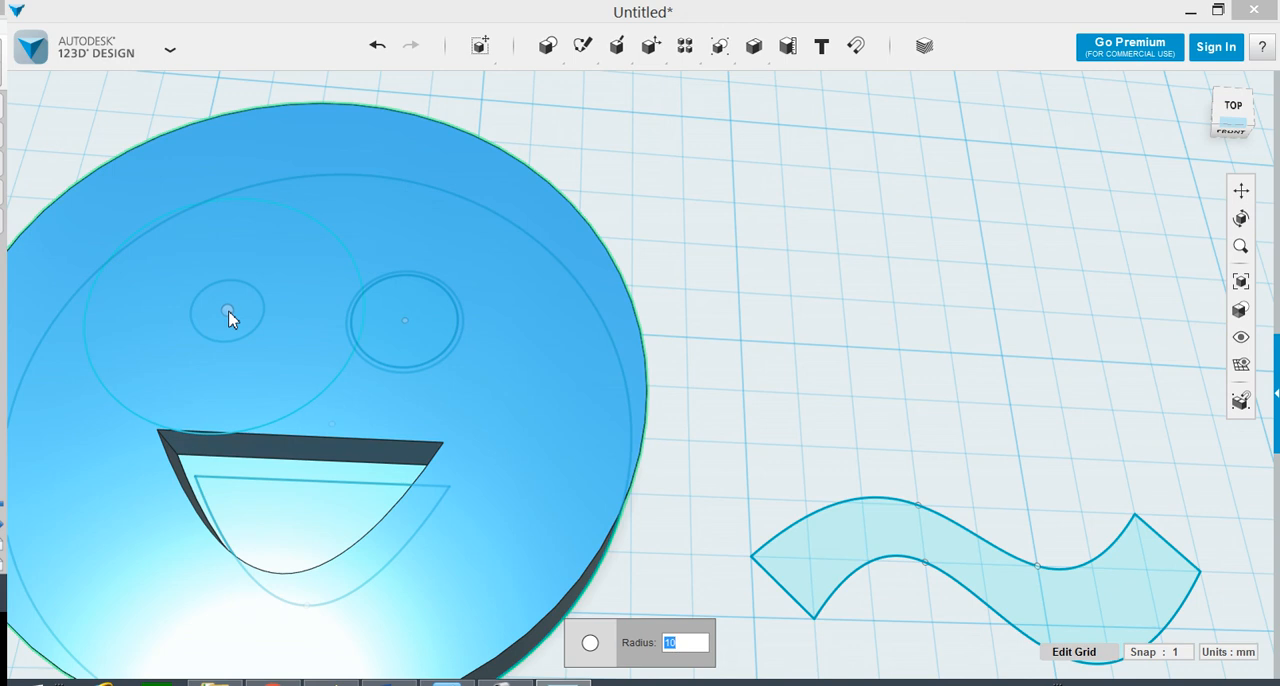
{"action": "type", "text": "3"}
{"action": "key", "text": "Return"}
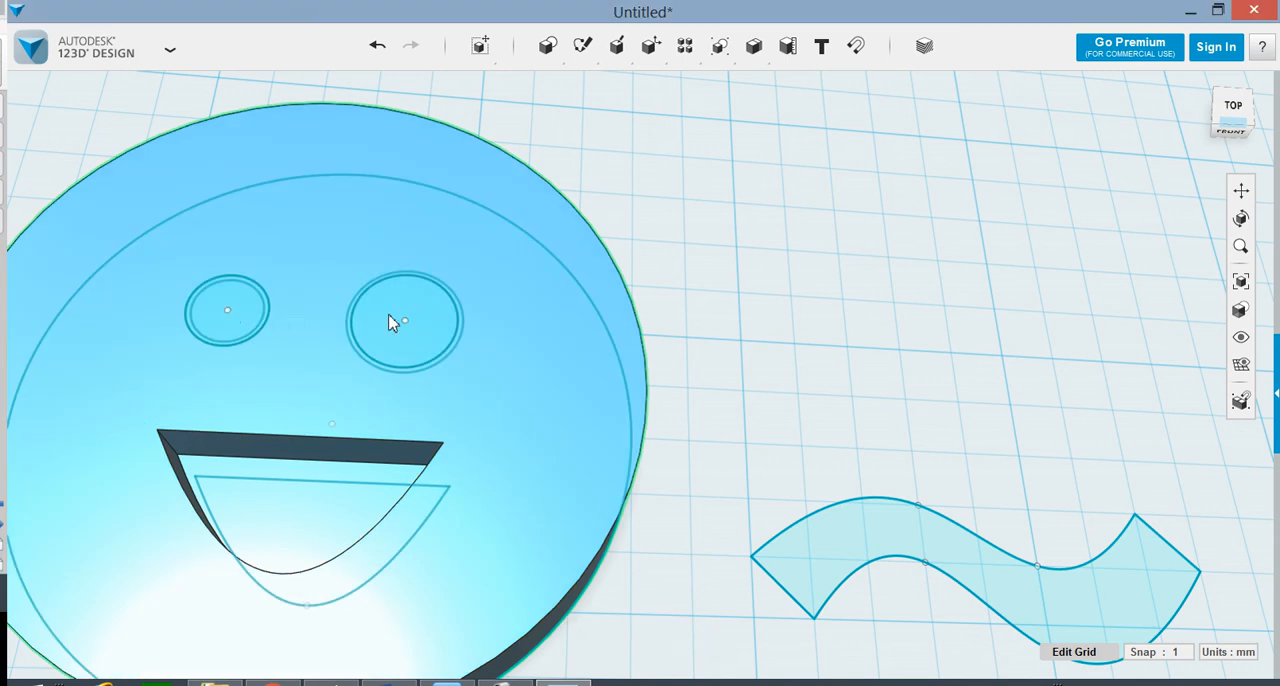
Step: Extrude the larger eye's new circle downward to cut a round recess into the face
{"action": "left_click", "coordinate": [461, 372]}
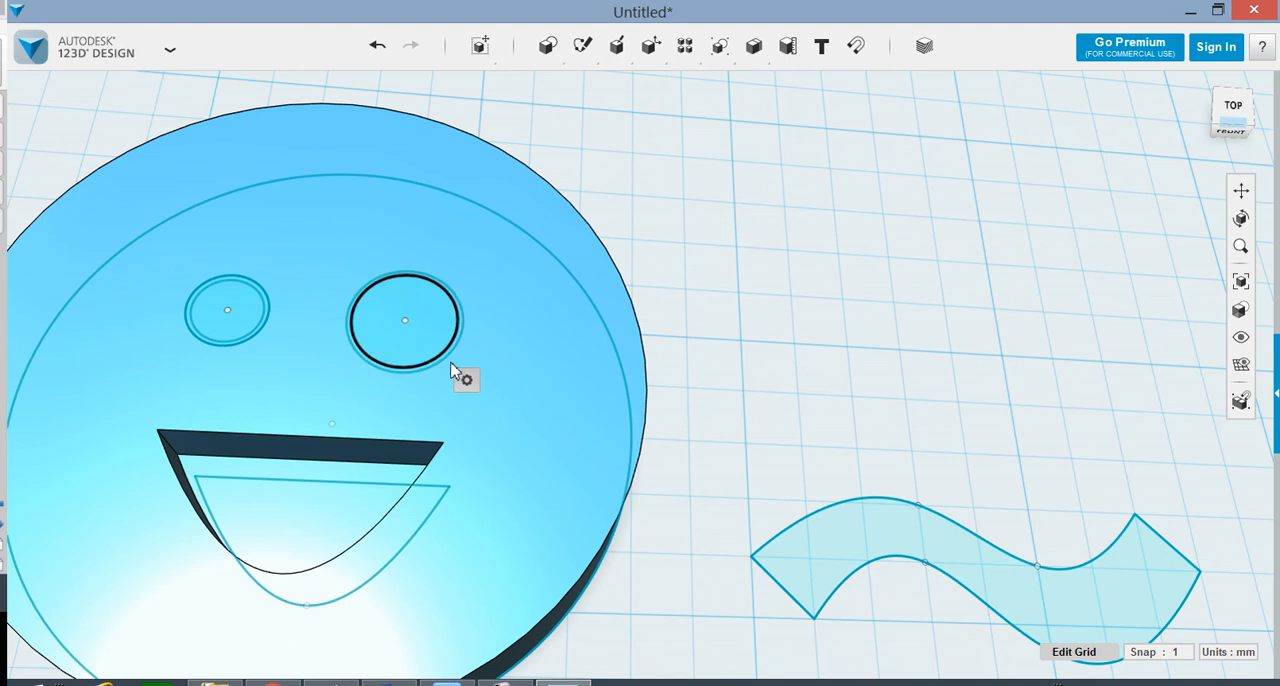
{"action": "left_click", "coordinate": [553, 381]}
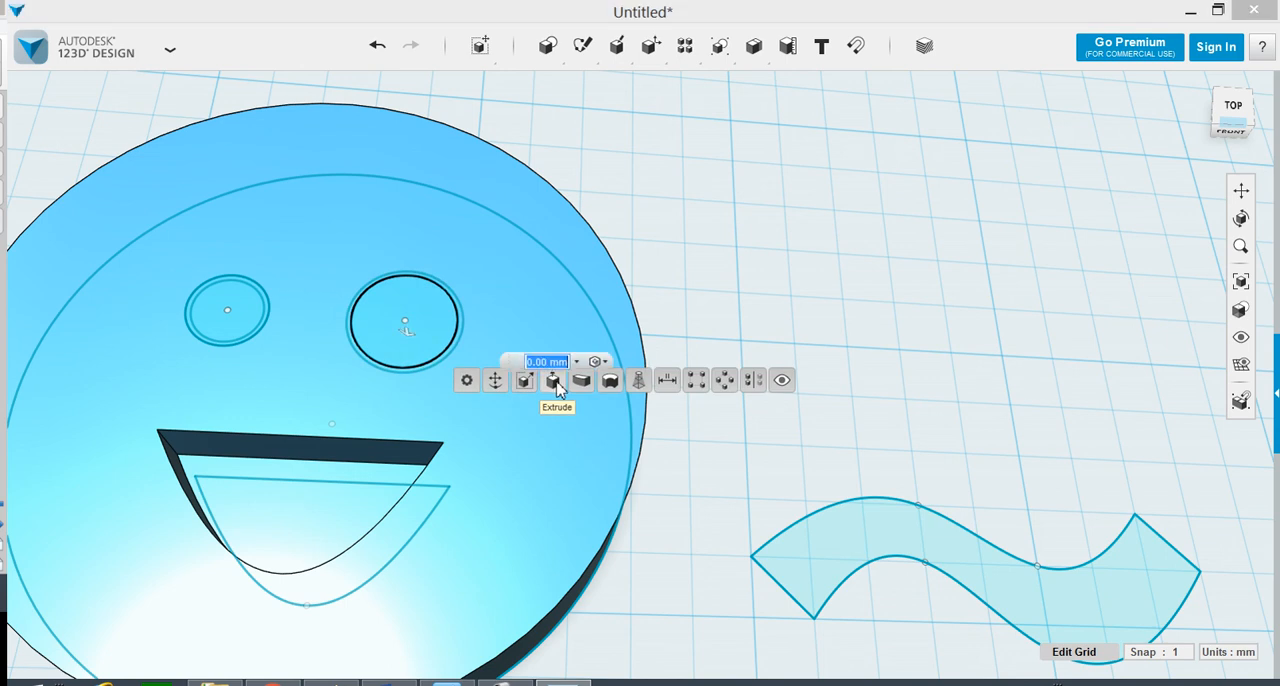
{"action": "type", "text": "-1"}
{"action": "key", "text": "Return"}
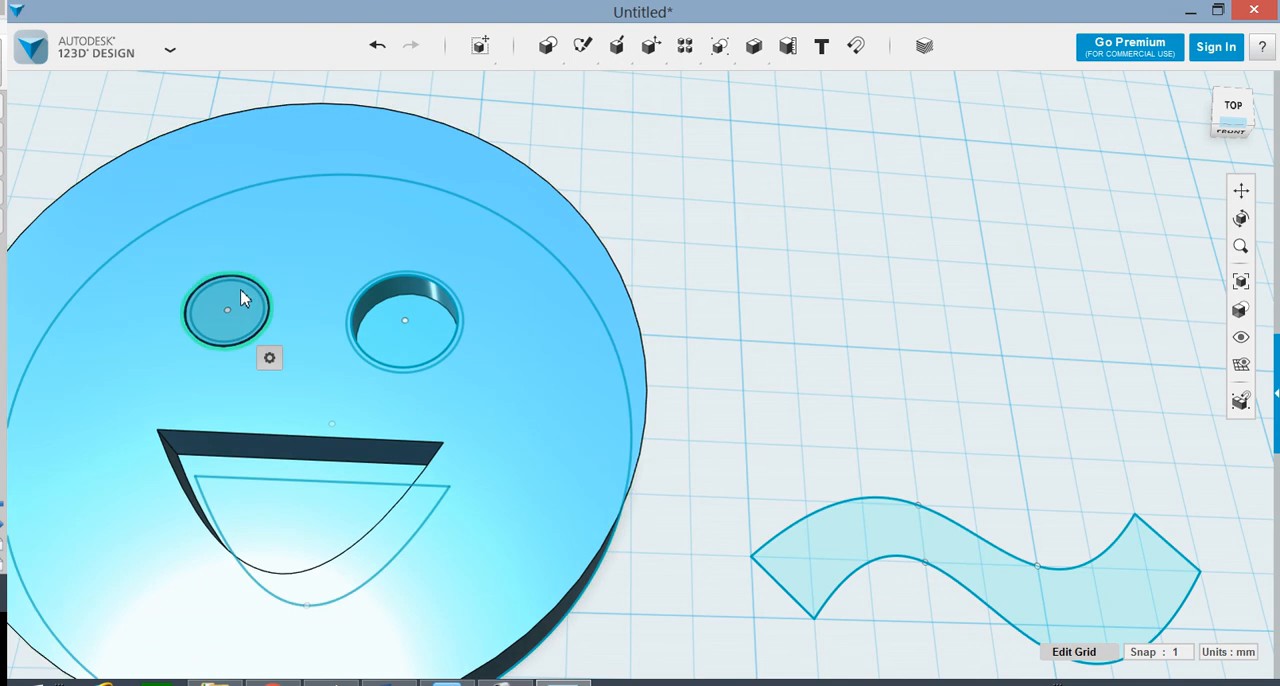
Step: Extrude the smaller eye's new circle downward to cut a round recess into the face
{"action": "left_click", "coordinate": [258, 340]}
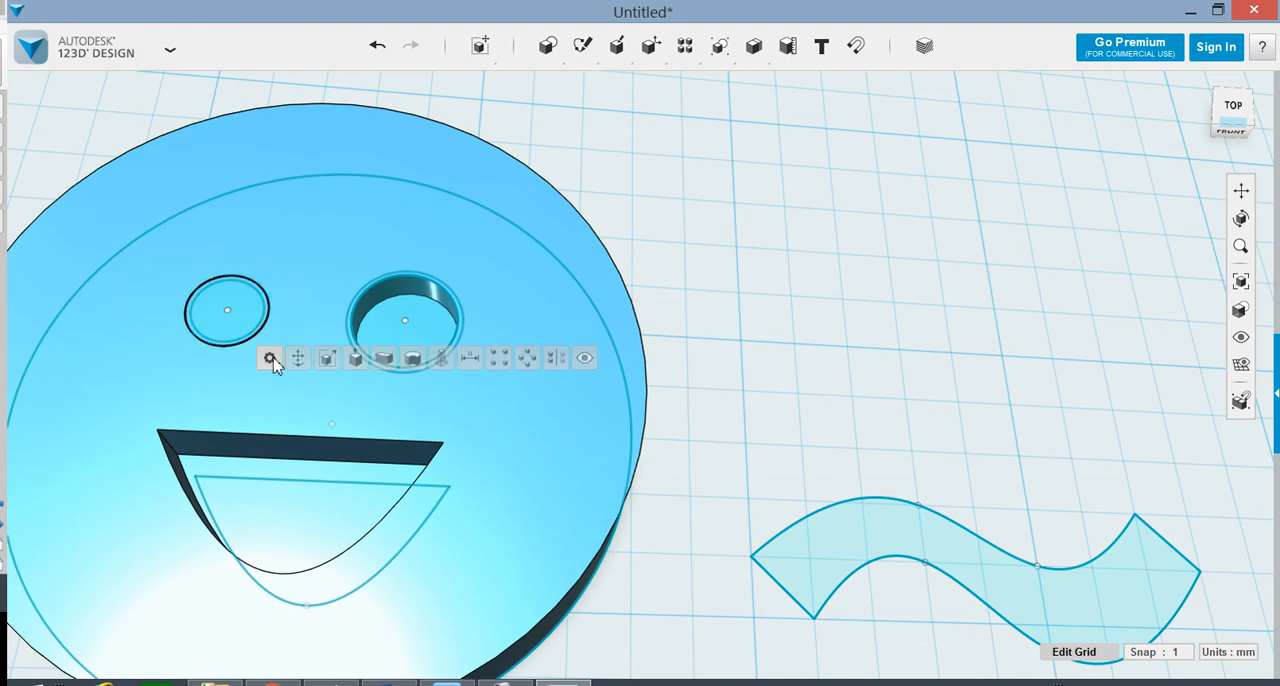
{"action": "left_click", "coordinate": [356, 357]}
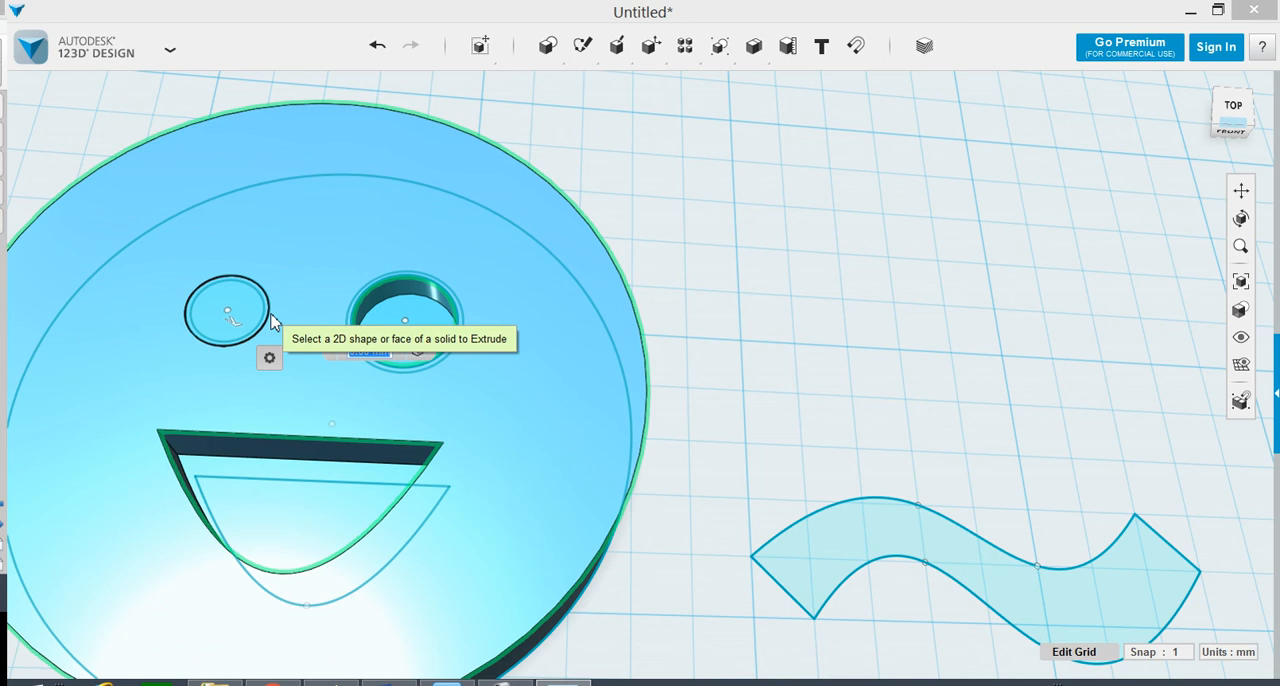
{"action": "key", "text": "Return"}
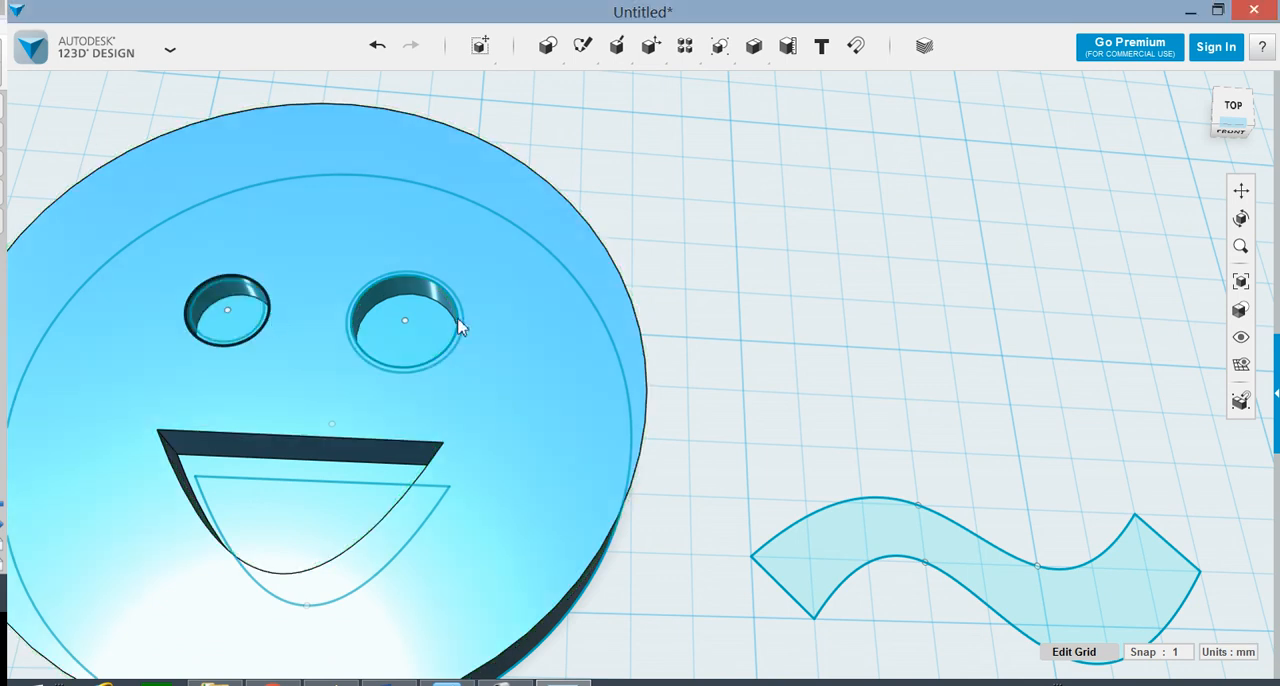
{"action": "right_click_drag", "start_coordinate": [706, 462], "coordinate": [690, 490]}
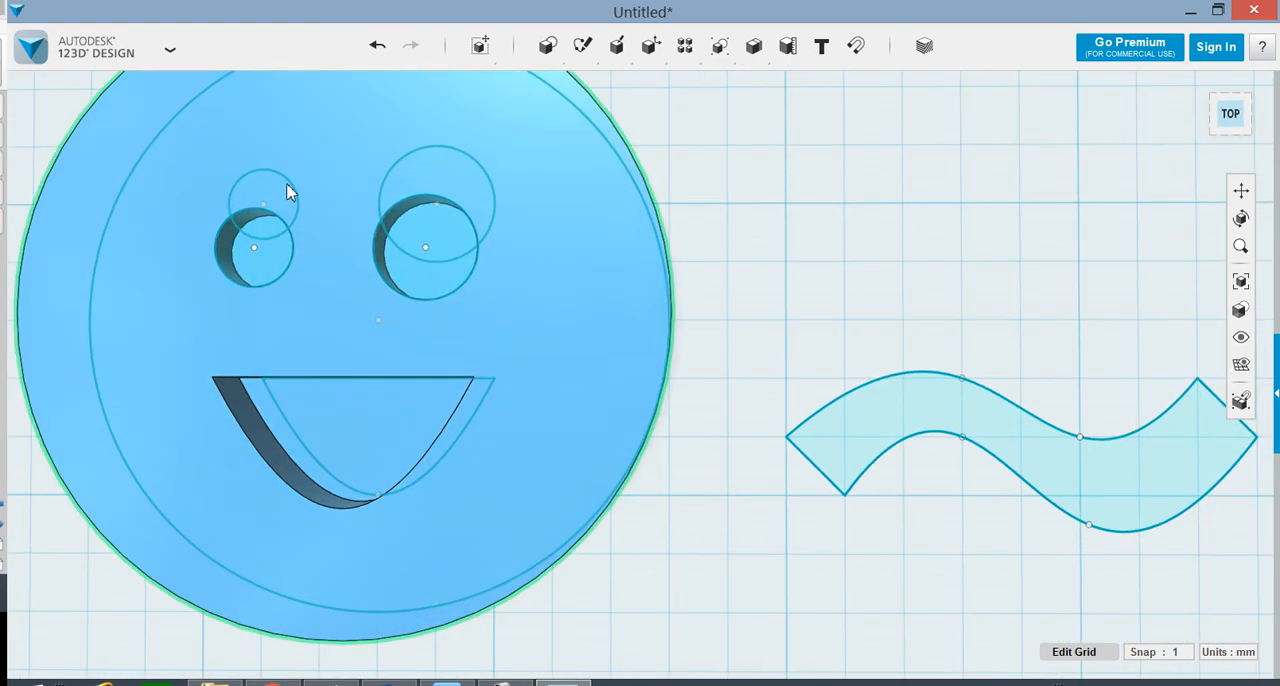
{"action": "scroll", "coordinate": [505, 192], "scroll_direction": "down", "scroll_amount": 2}
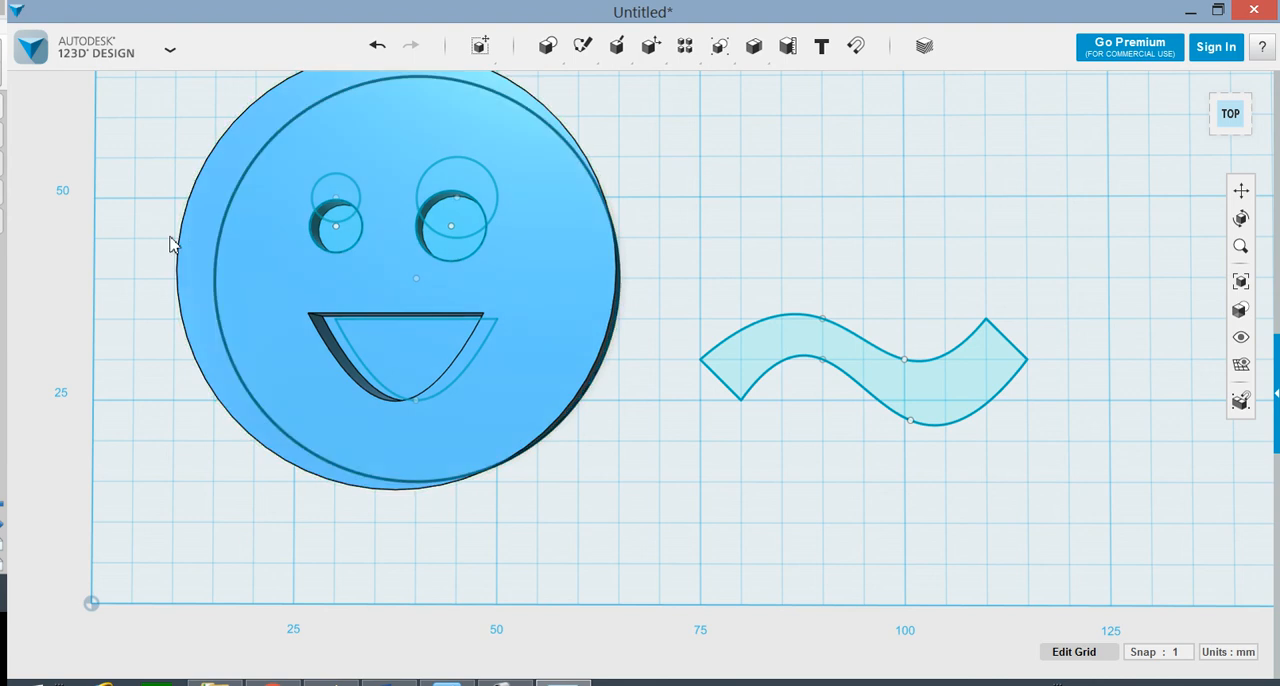